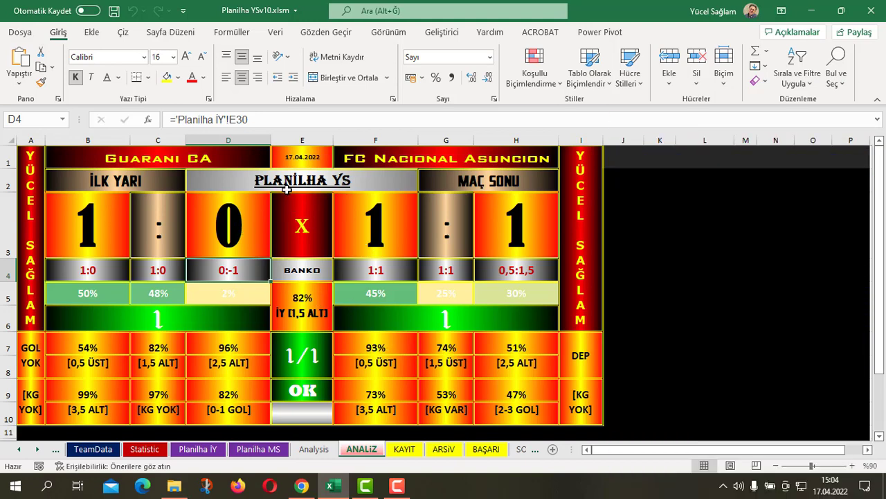
Glance at the Planilha İY sheet, then scroll through the Planilha MS full-time statistics.
left_click(198, 448)
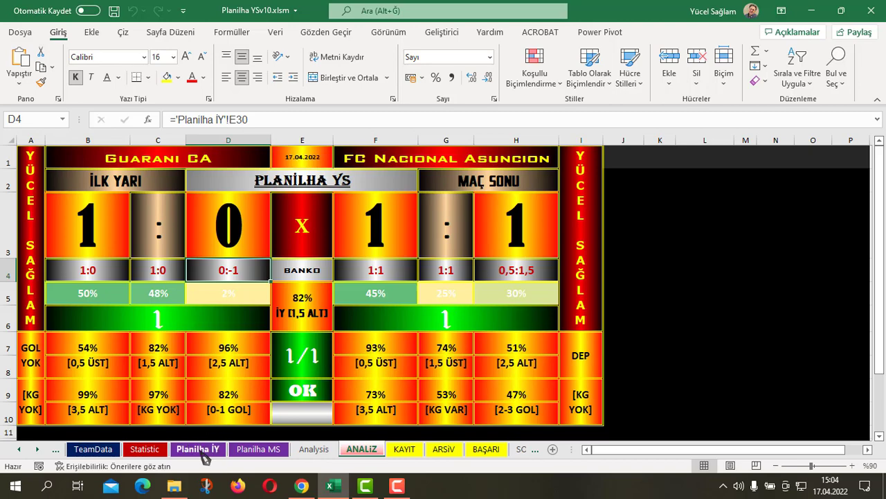
scroll(268, 306, "up", 1)
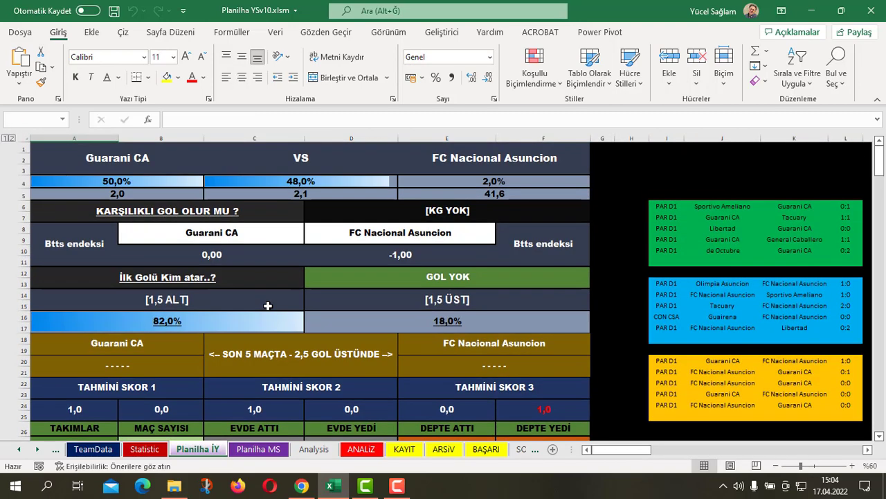
left_click(259, 449)
scroll(333, 358, "up", 3)
scroll(333, 358, "up", 1)
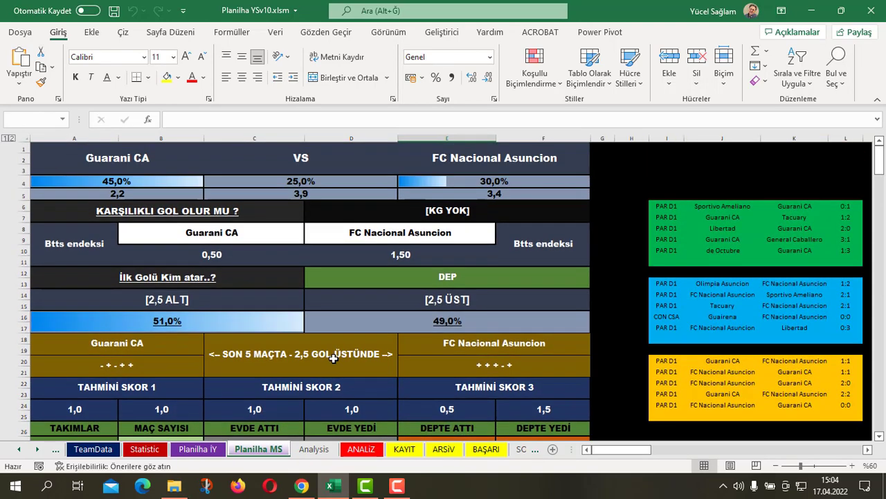
scroll(333, 358, "down", 4)
scroll(333, 358, "up", 1)
scroll(333, 358, "up", 3)
scroll(347, 262, "down", 1)
scroll(347, 263, "down", 1)
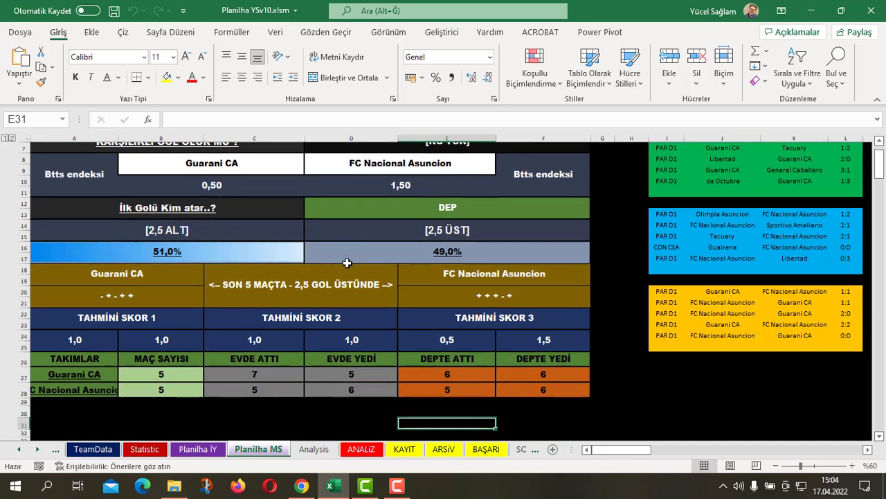
Return to Planilha İY and review its first-half stats: KG YOK, 1,5 ALT at 82,0%.
left_click(199, 450)
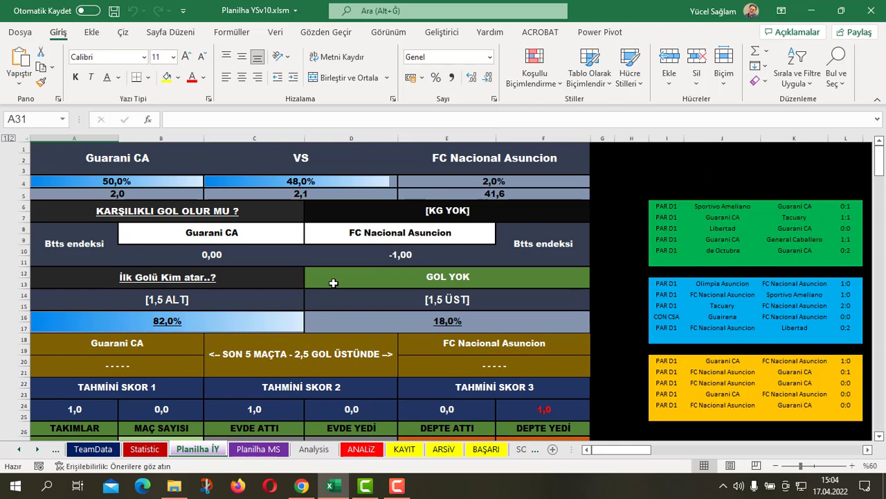
scroll(333, 282, "down", 1)
scroll(333, 283, "down", 2)
scroll(333, 282, "down", 1)
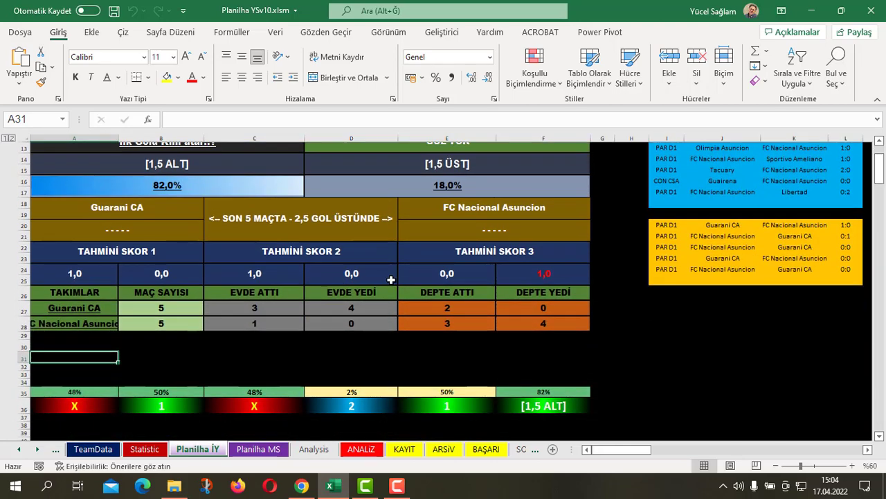
scroll(391, 279, "up", 2)
scroll(395, 277, "up", 2)
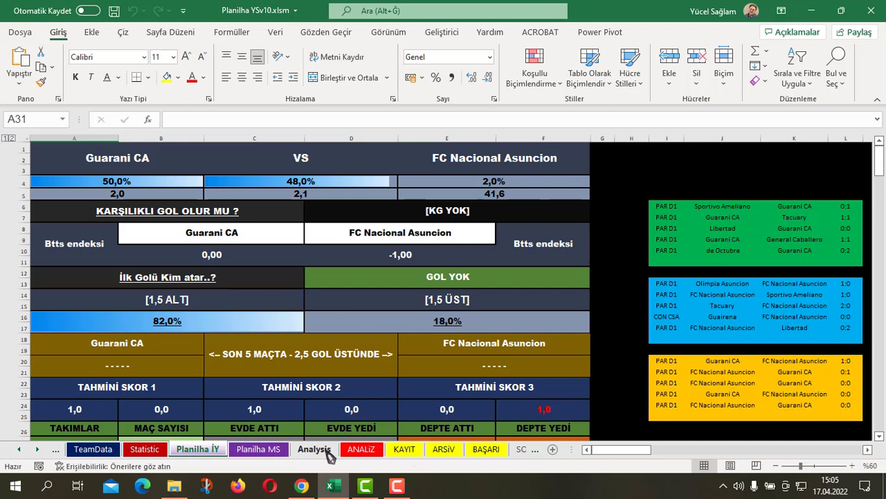
View the ANALİZ scoreboard, then scroll through the KAYIT match log.
left_click(361, 449)
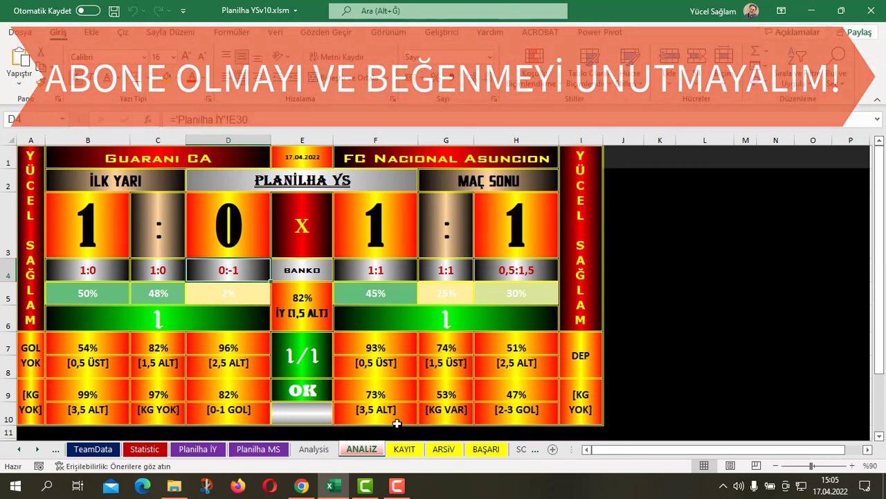
left_click(405, 450)
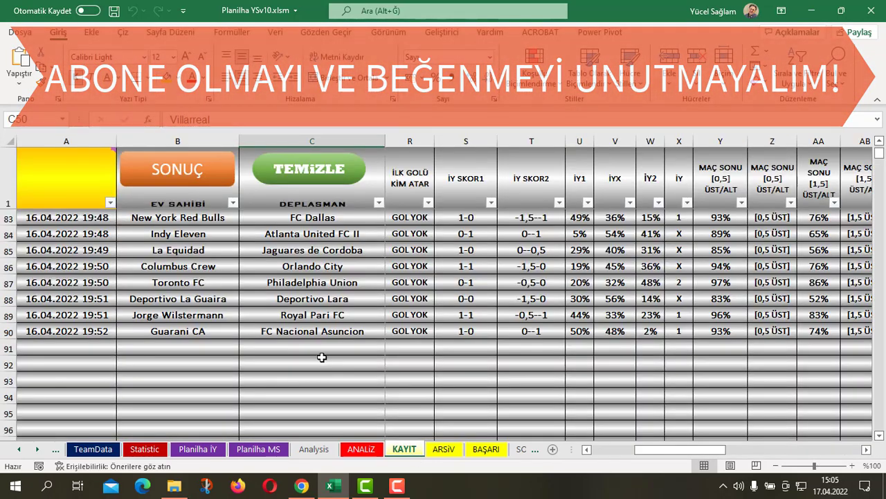
scroll(337, 355, "up", 4)
scroll(337, 356, "up", 5)
scroll(337, 355, "up", 6)
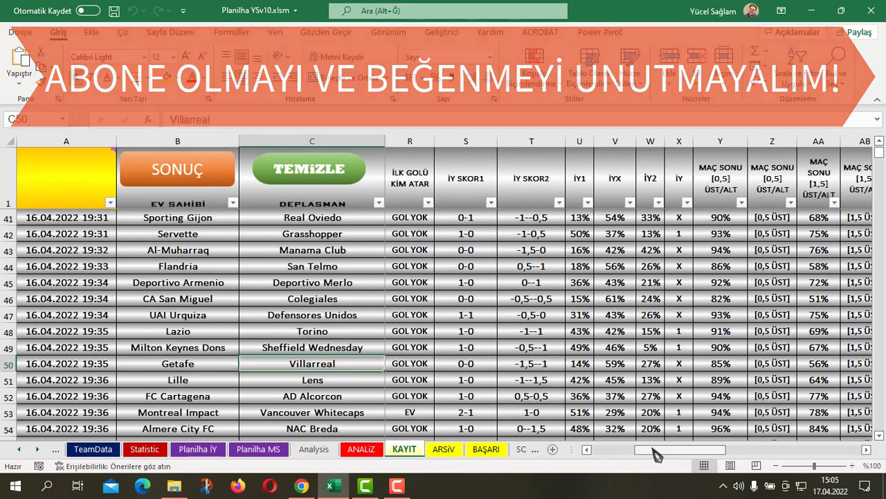
mouse_move(658, 450)
left_mouse_down()
mouse_move(767, 454)
mouse_move(737, 451)
left_mouse_up()
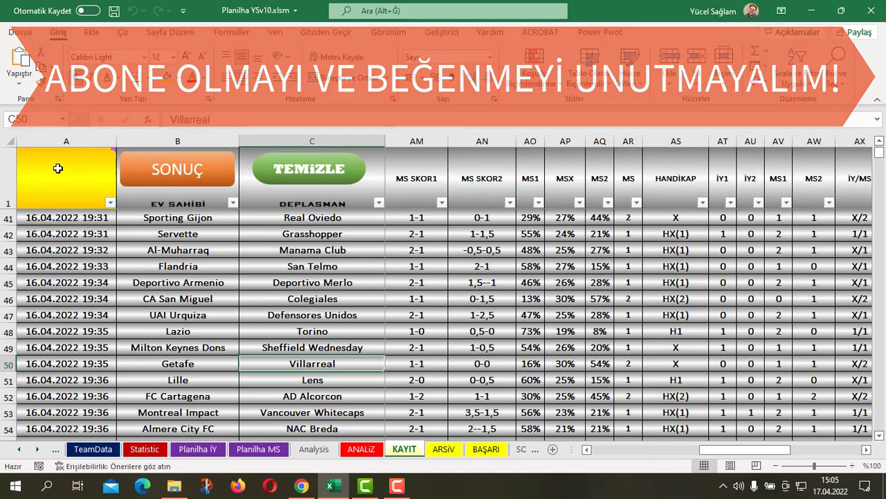
Review the ARSİV archive and BAŞARI success rates, ending on the ANALİZ sheet.
left_click(447, 454)
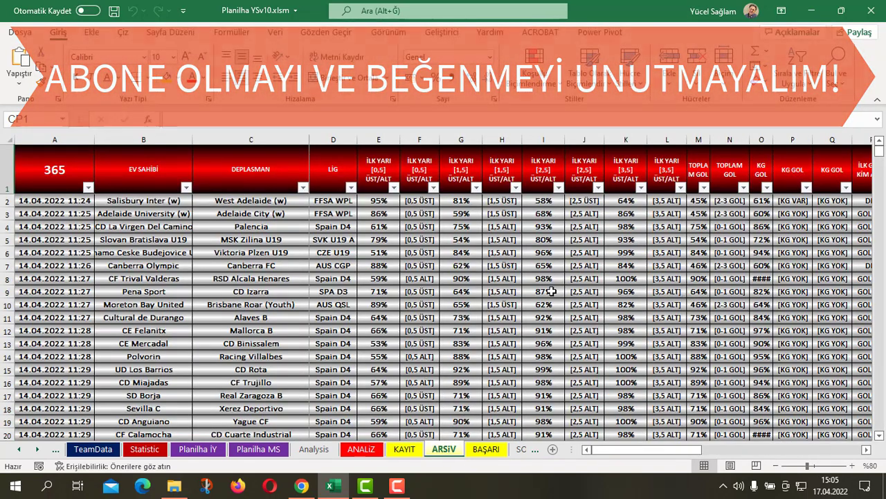
left_click(493, 451)
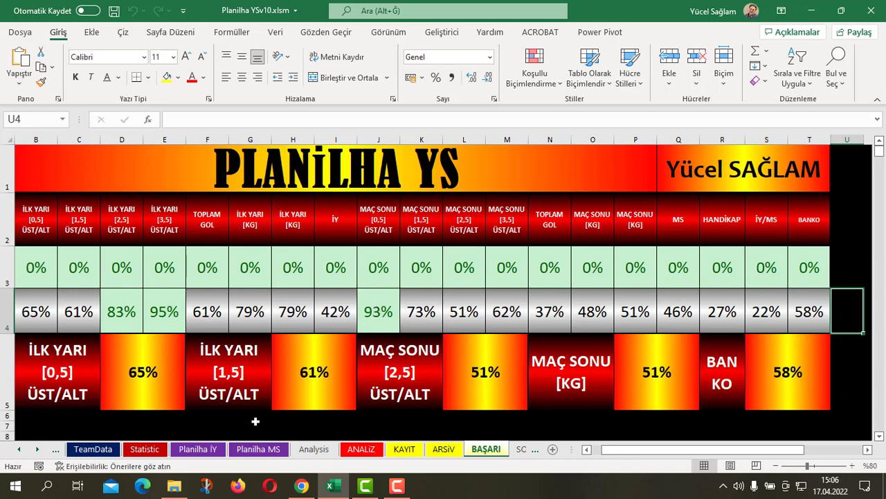
left_click(361, 449)
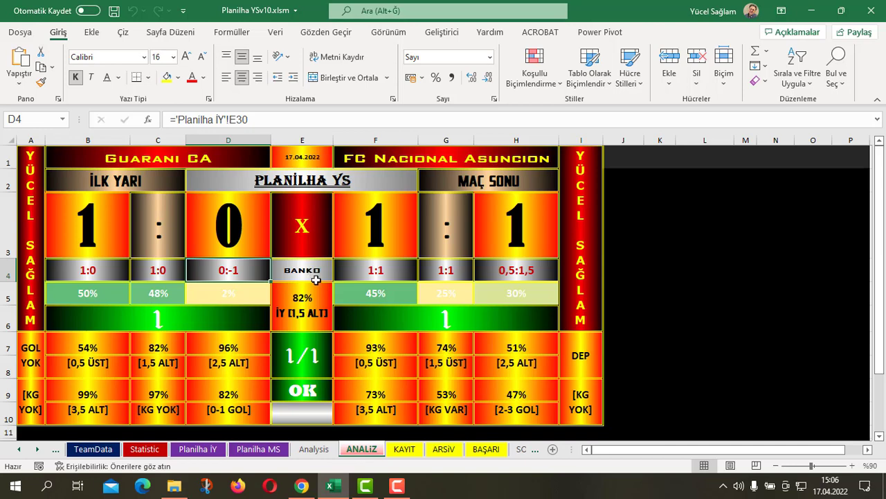
left_click(283, 297)
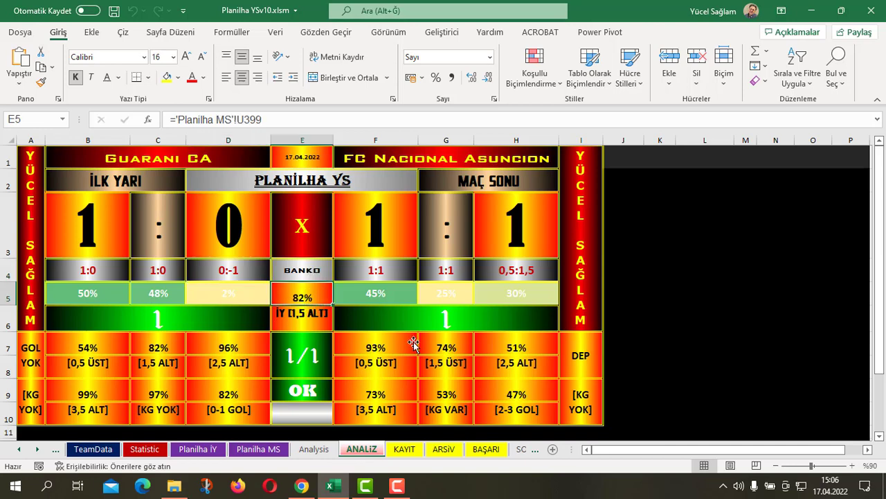
left_click(284, 313)
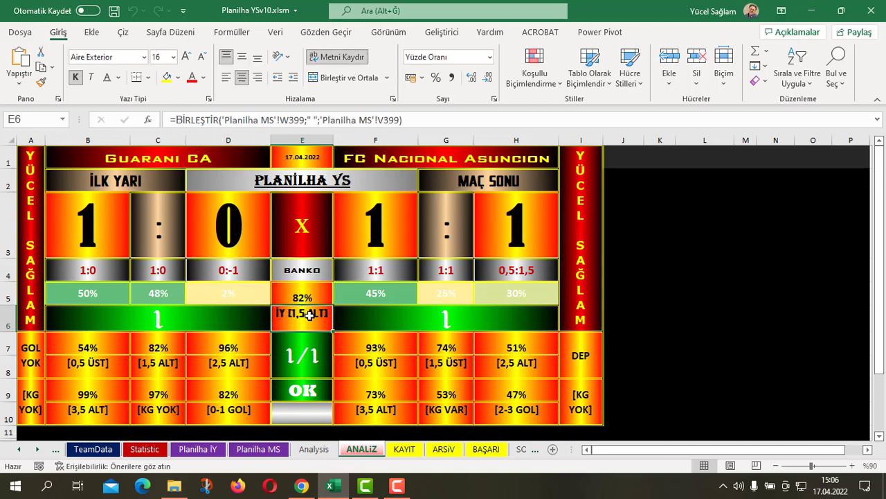
left_click(297, 298)
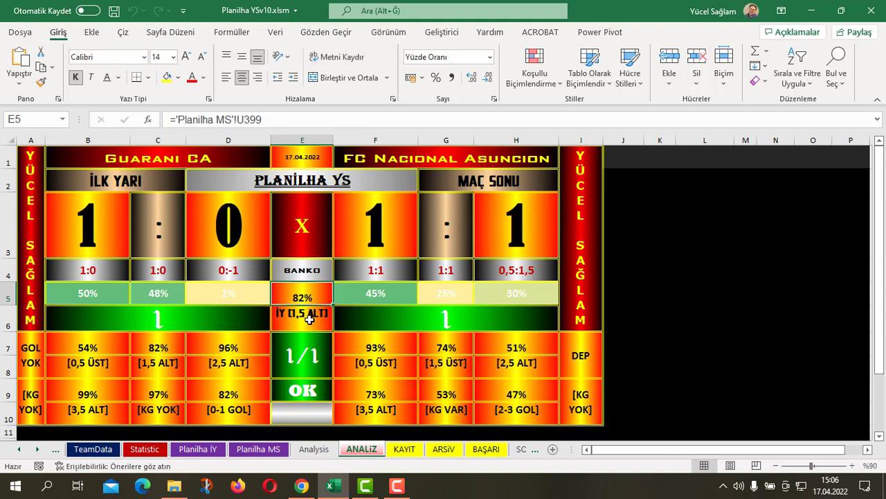
left_click(309, 319)
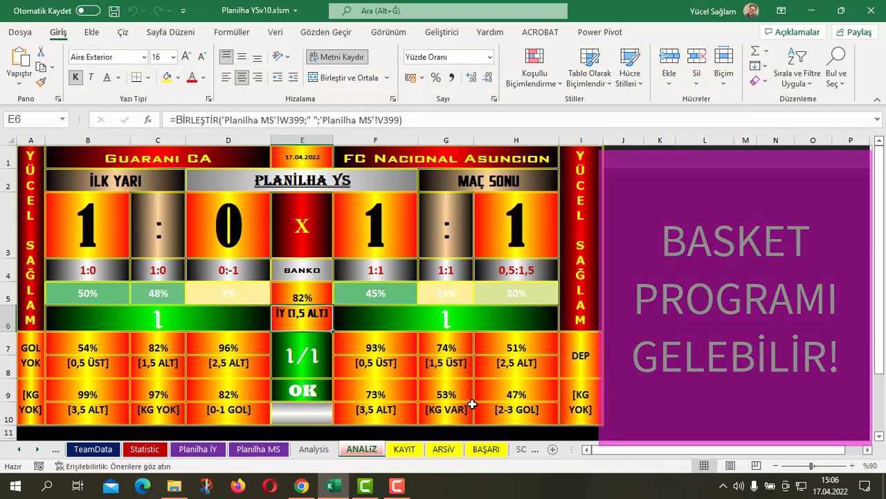
left_click(308, 394)
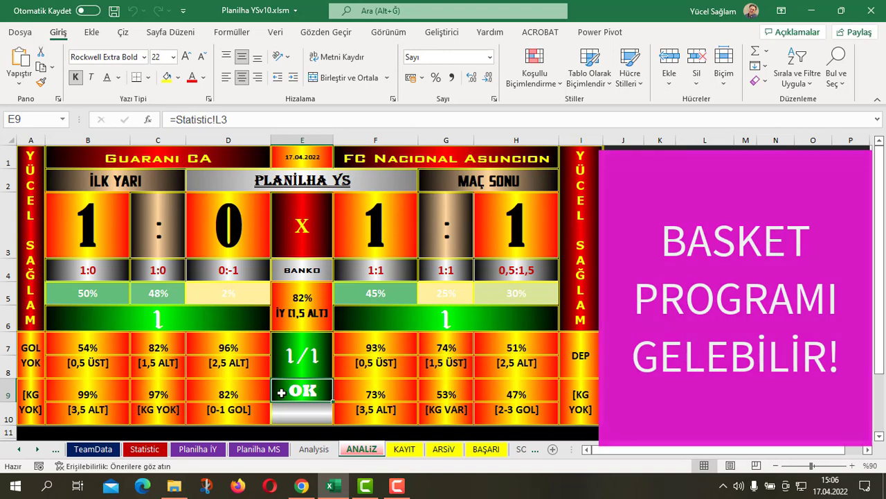
left_click(302, 414)
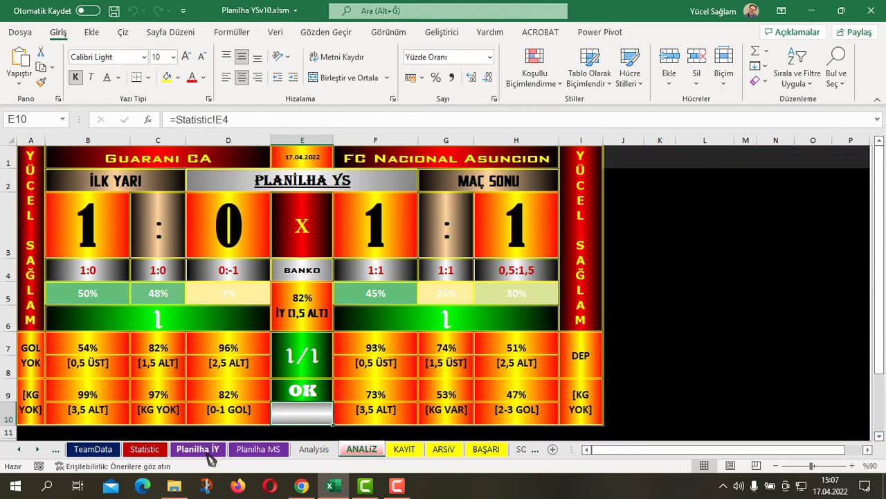
Compare Planilha İY's GOL YOK result (D12) and [KG YOK] formula (D6) with ANALİZ cell A7.
left_click(206, 452)
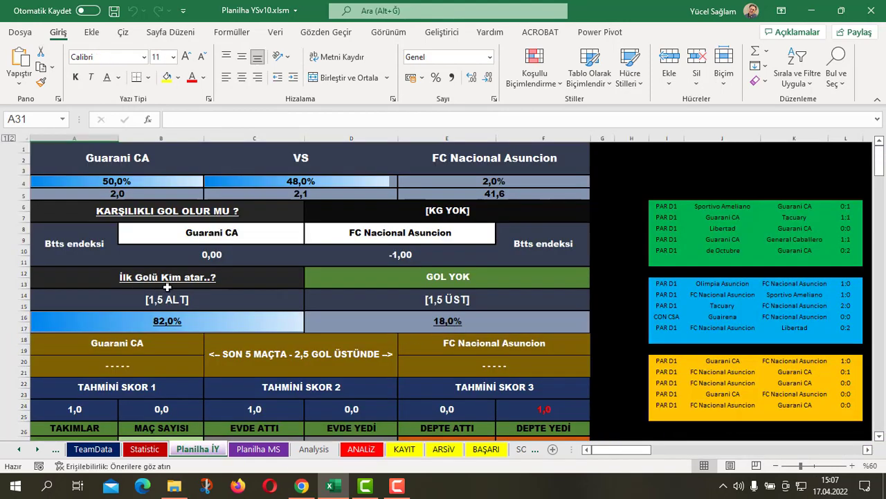
left_click(416, 282)
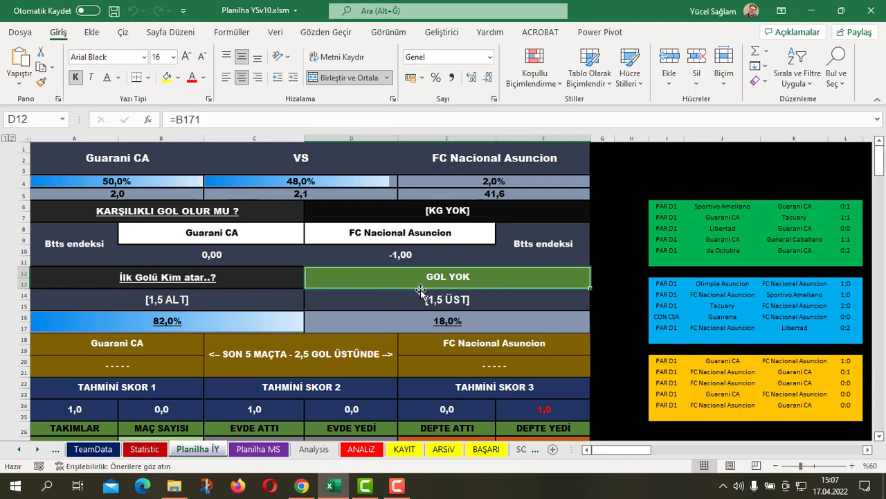
left_click(361, 448)
left_click(31, 355)
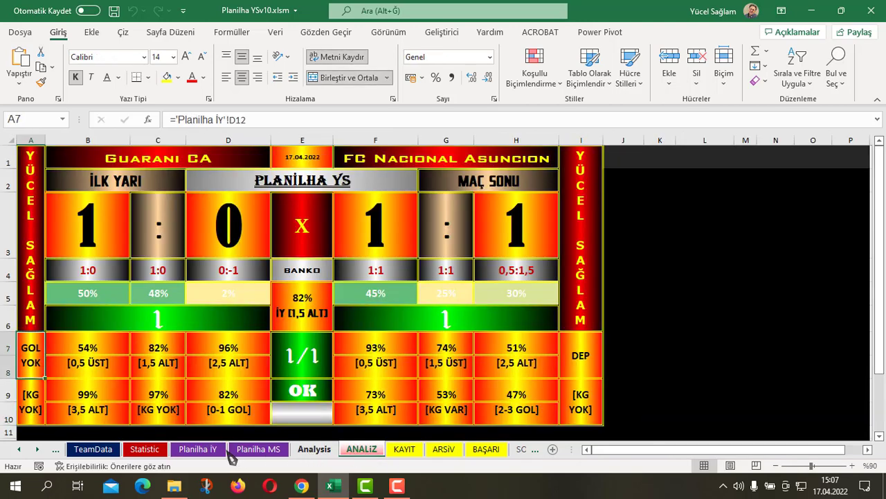
left_click(197, 449)
left_click(449, 213)
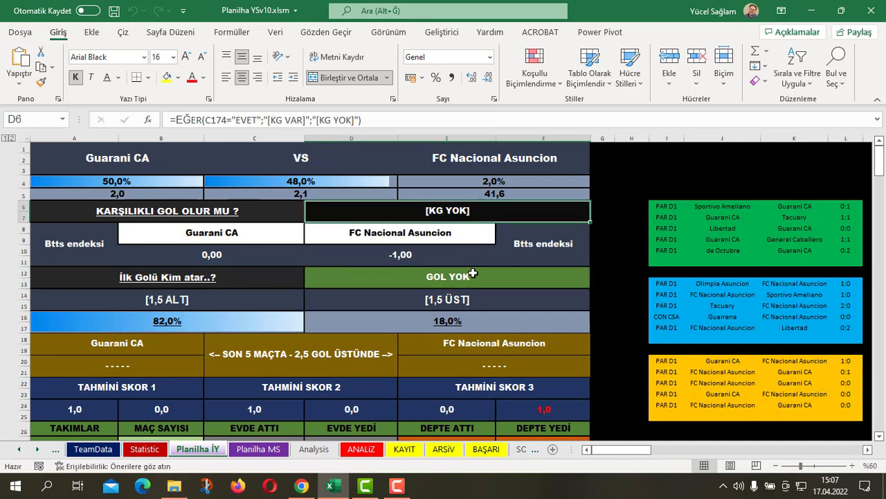
left_click(361, 448)
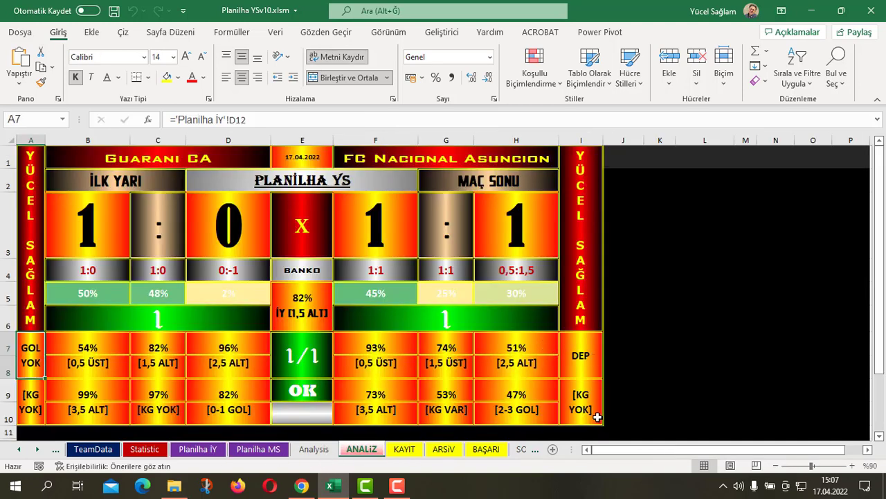
Inspect Planilha MS's DEP result in D12 and its [KG YOK] formula, ending on ANALİZ.
left_click(258, 449)
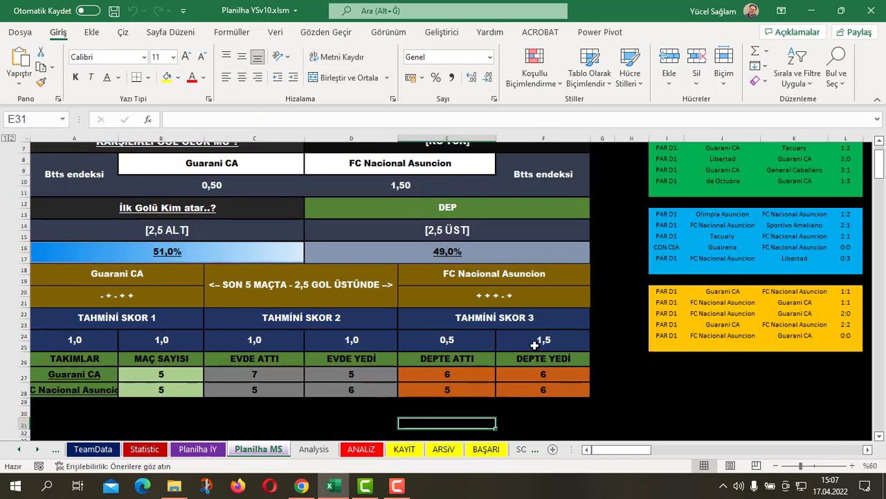
scroll(476, 335, "up", 1)
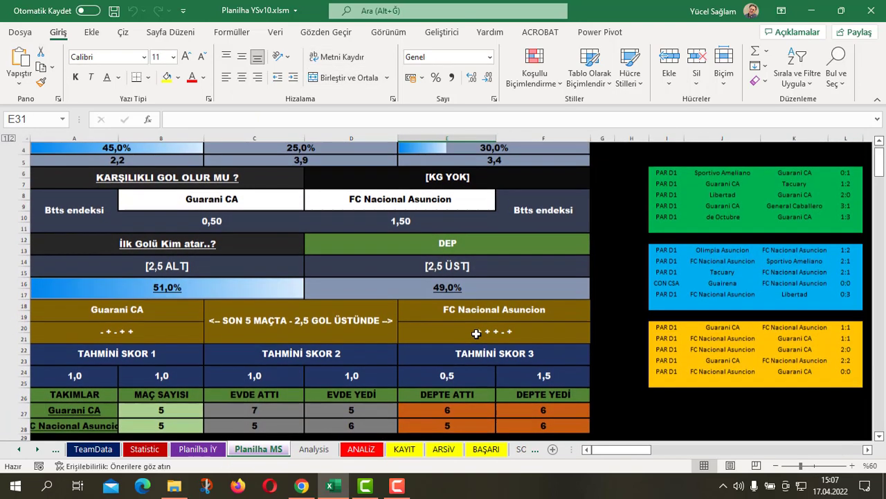
scroll(476, 334, "up", 1)
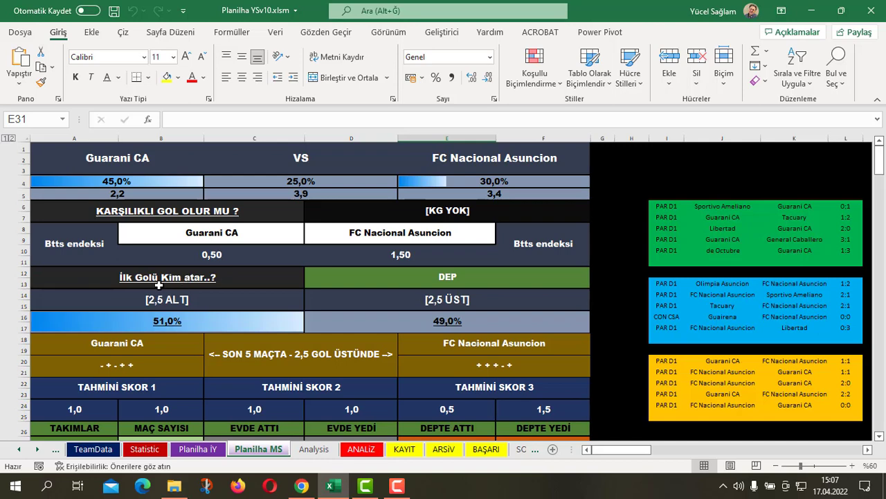
left_click(419, 283)
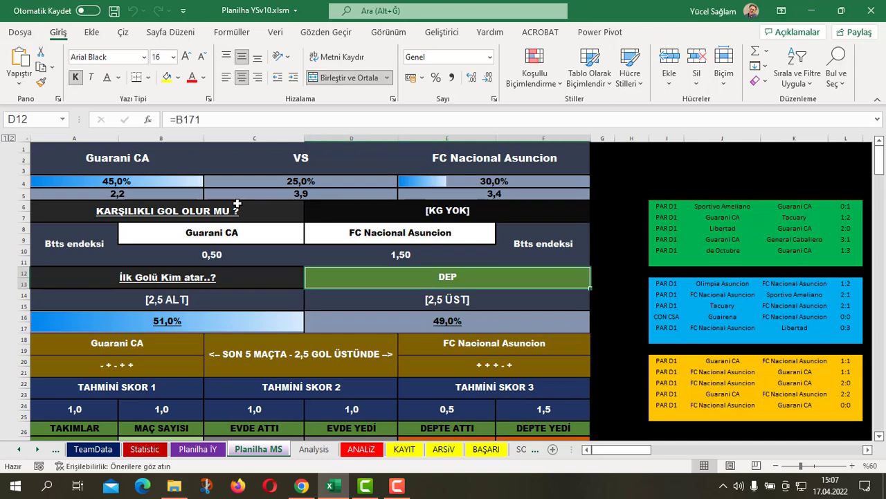
left_click(394, 210)
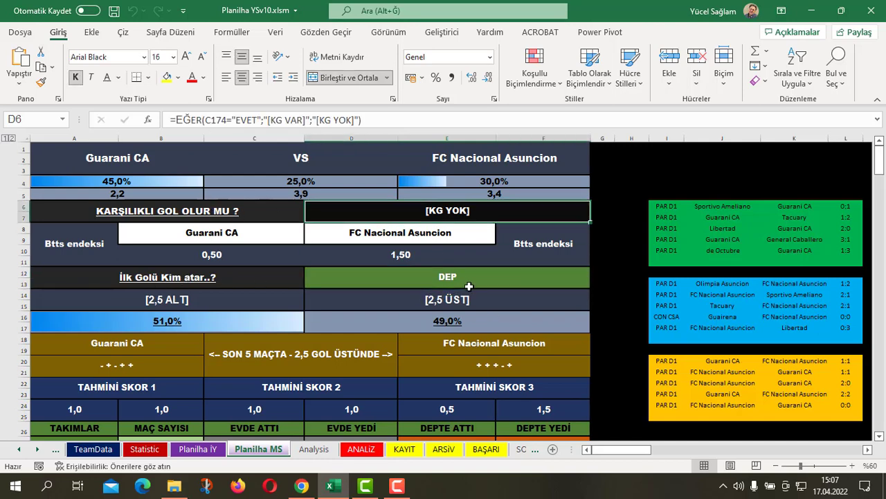
left_click(366, 449)
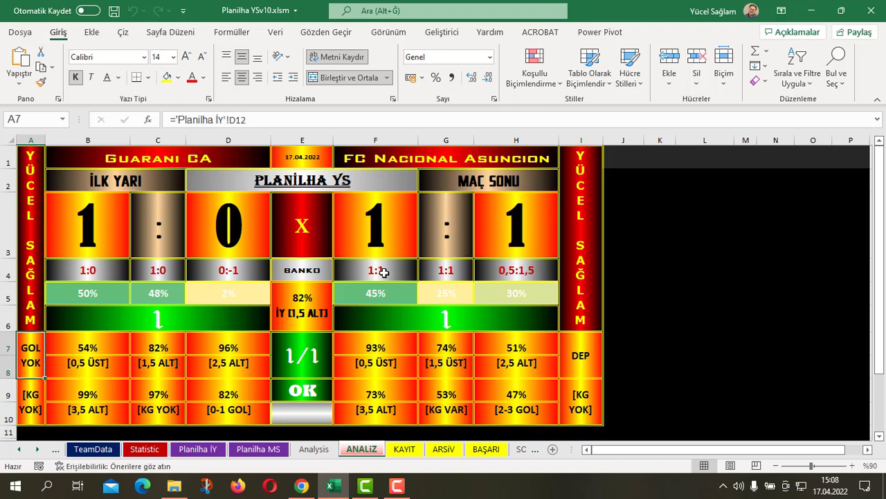
left_click(381, 271)
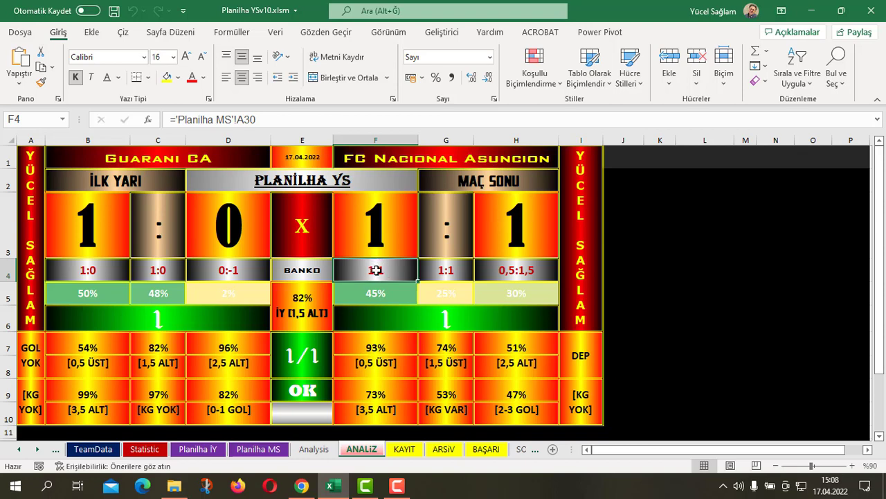
left_click(88, 271)
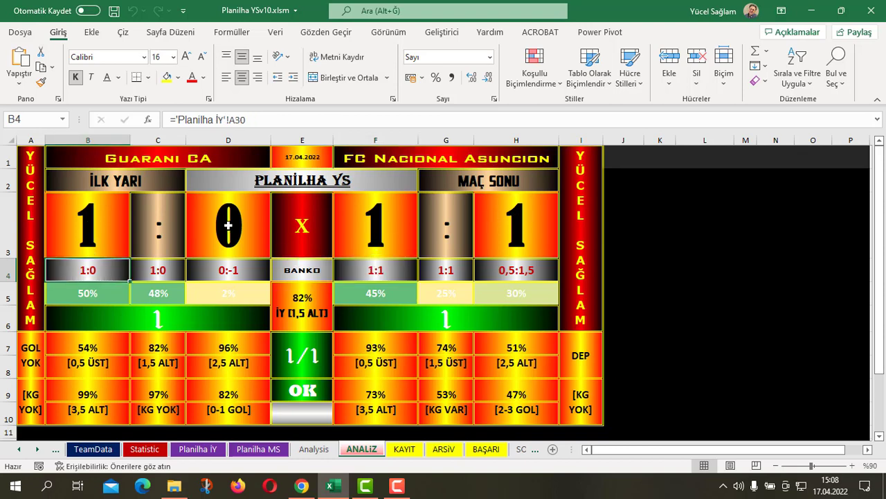
left_click(380, 273)
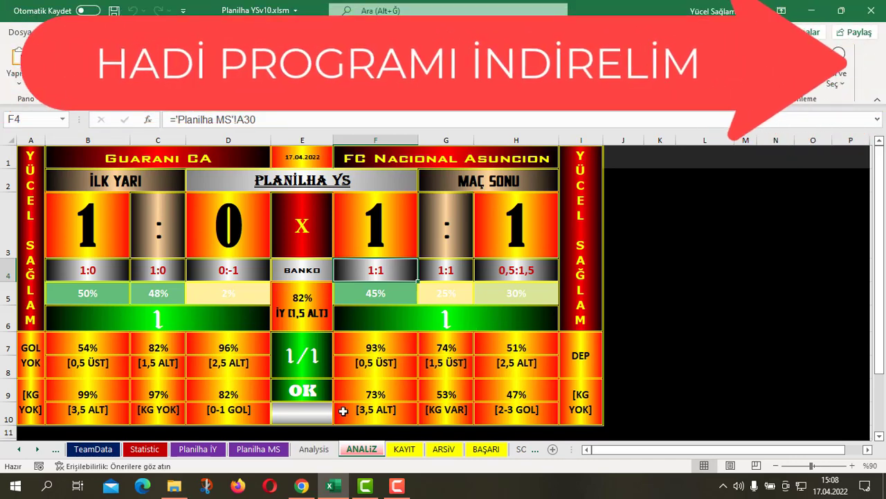
From the YouTube channel, open The Seer v02 video and follow its description's İndirme Linki.
left_click(302, 485)
scroll(374, 283, "down", 2)
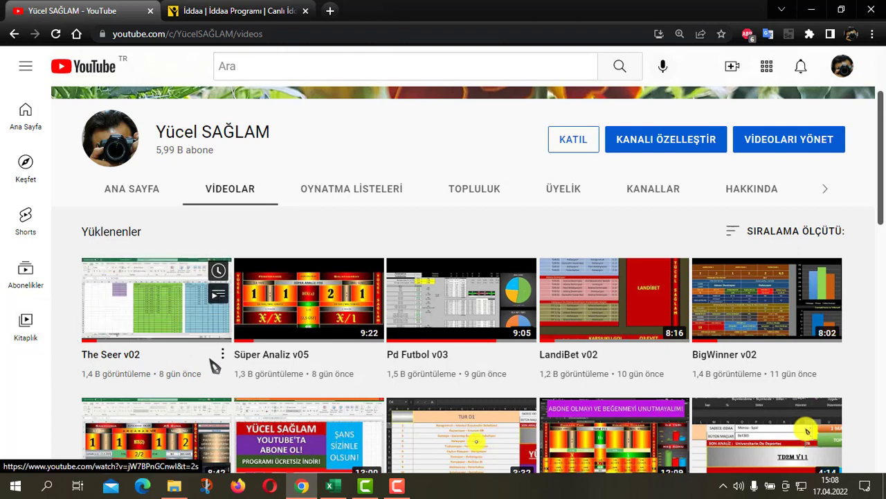
left_click(187, 312)
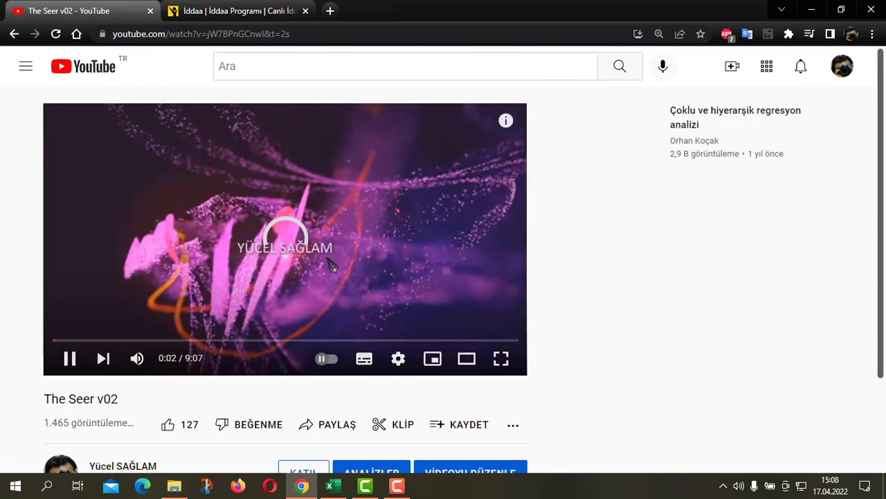
scroll(407, 333, "down", 3)
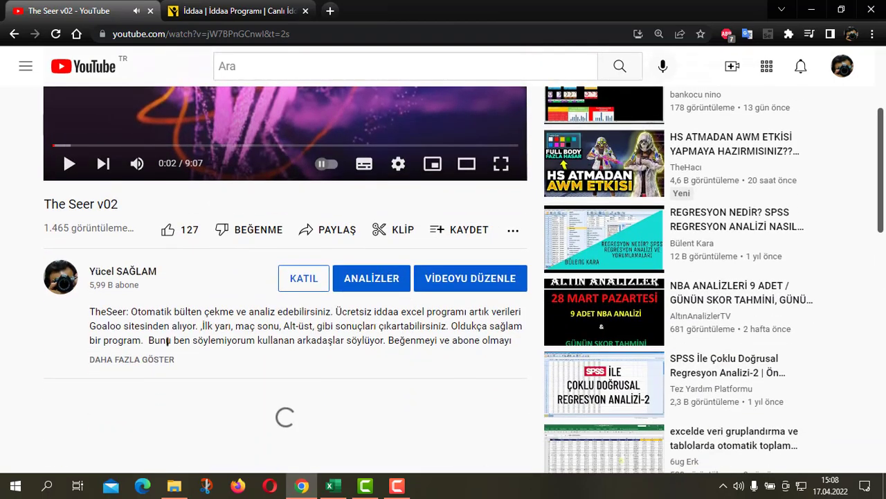
left_click(134, 361)
scroll(311, 374, "down", 1)
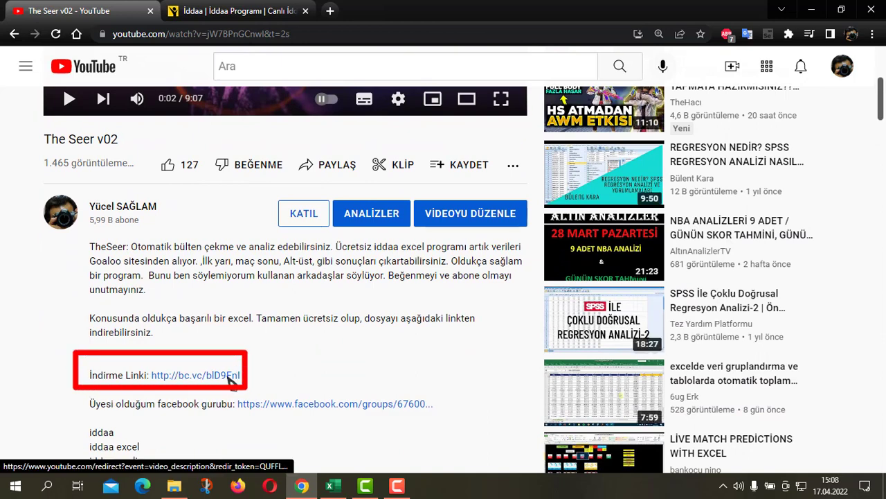
left_click(234, 376)
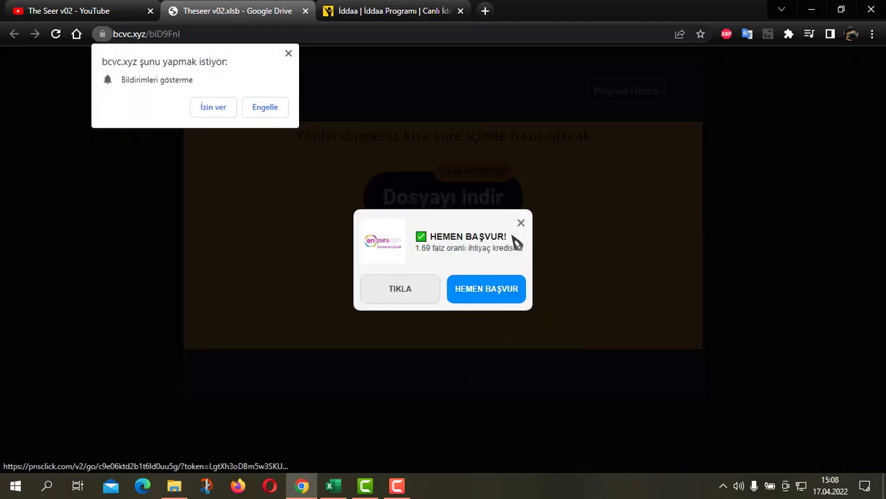
Dismiss the loan ad, continue with Dosyayı indir, and allow the ouo.today redirect to Drive.
left_click(522, 225)
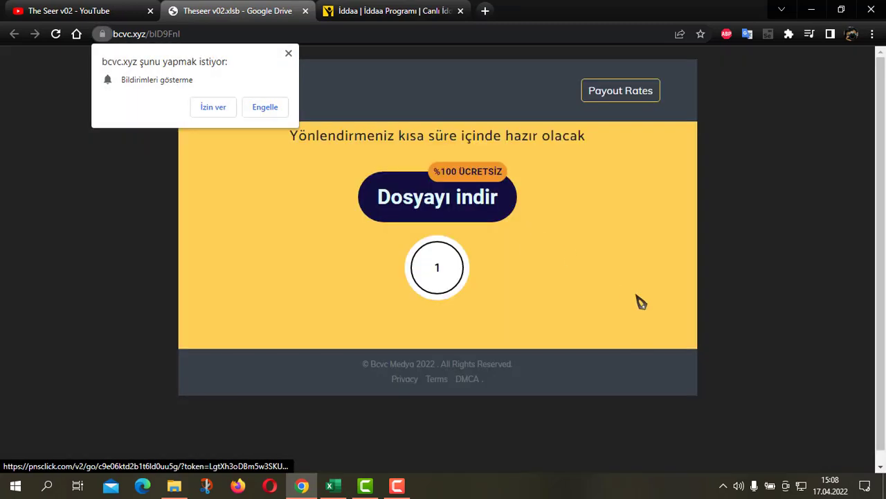
left_click(439, 261)
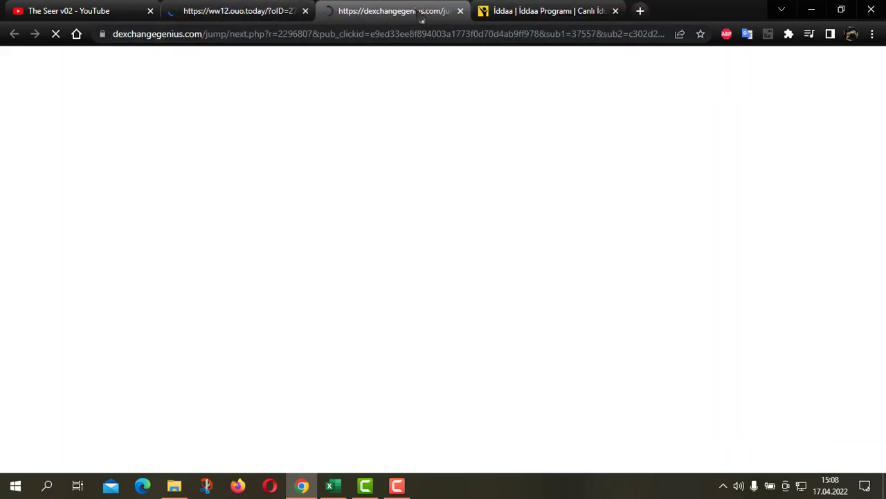
left_click(461, 10)
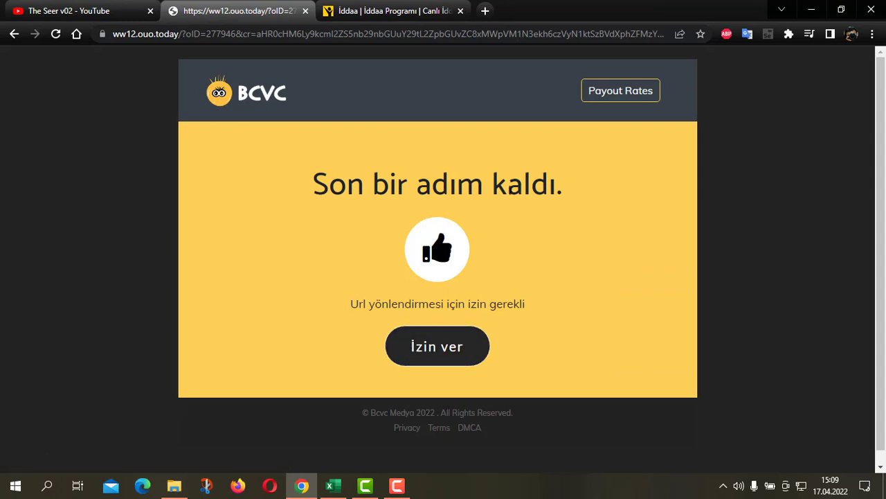
left_click(451, 349)
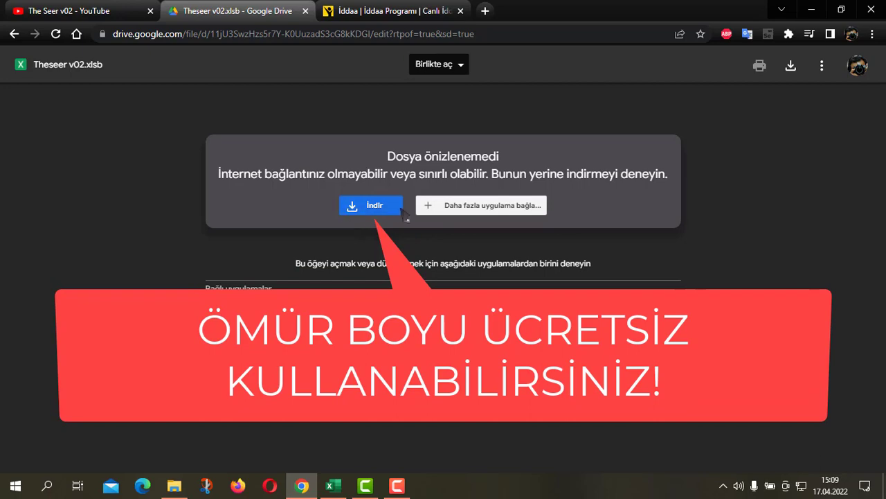
Close the Theseer v02.xlsb Google Drive tab.
left_click(305, 11)
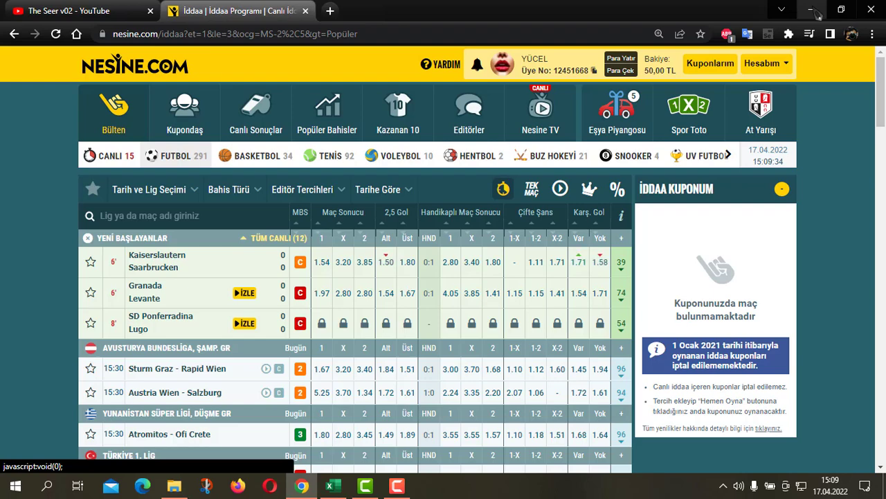
Minimise Chrome and inspect the ANALİZ result and percentage cells F6, B6, B5 and F5.
left_click(813, 11)
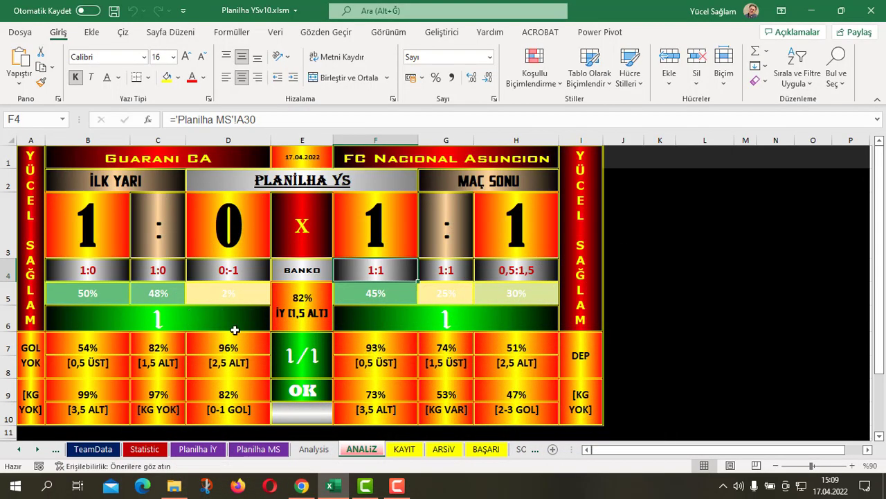
left_click(465, 315)
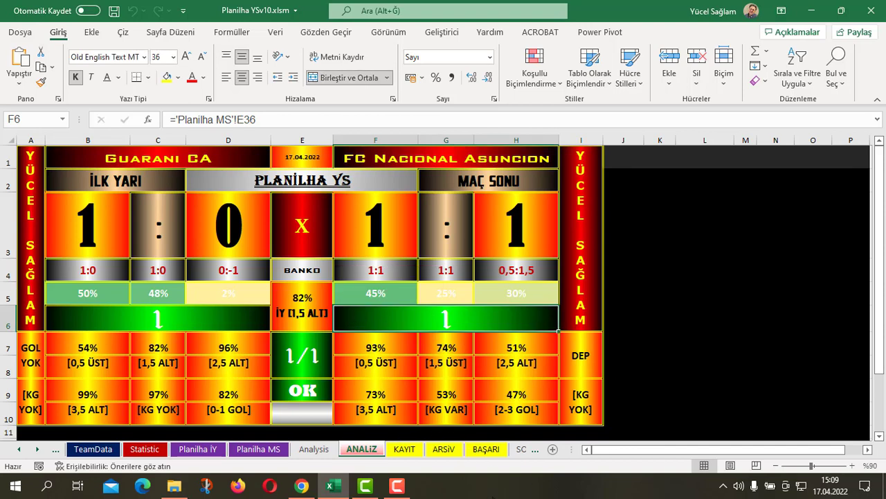
left_click(198, 317)
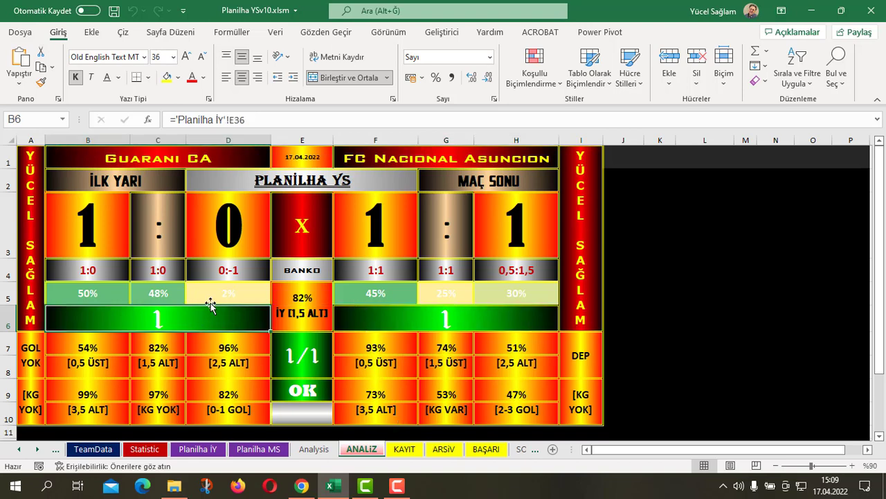
left_click(95, 295)
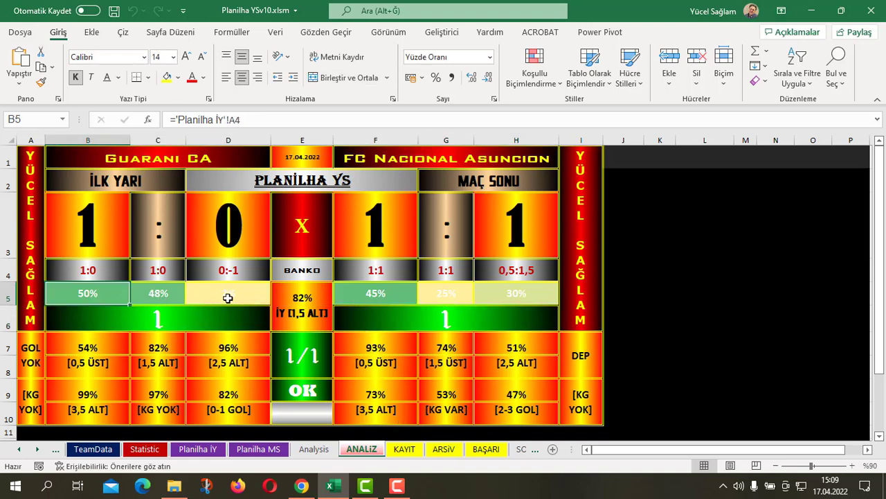
key("Right")
key("Right")
key("Right")
left_click(521, 298)
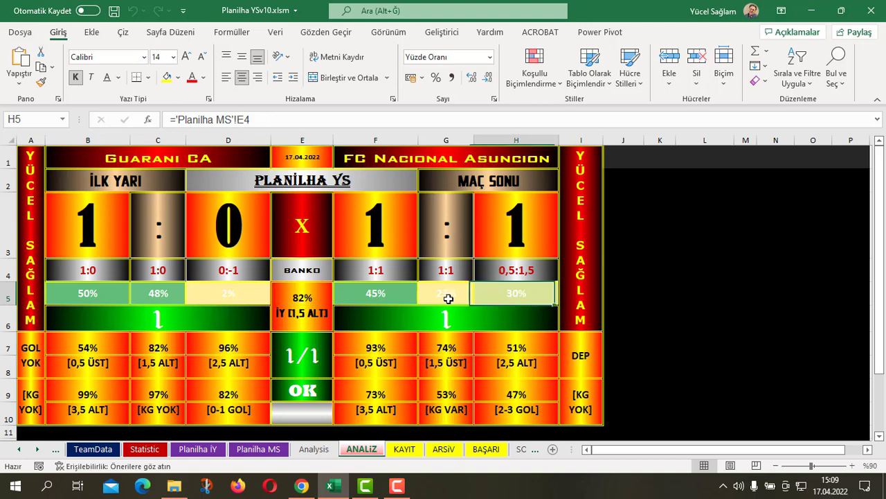
key("Left")
key("Left")
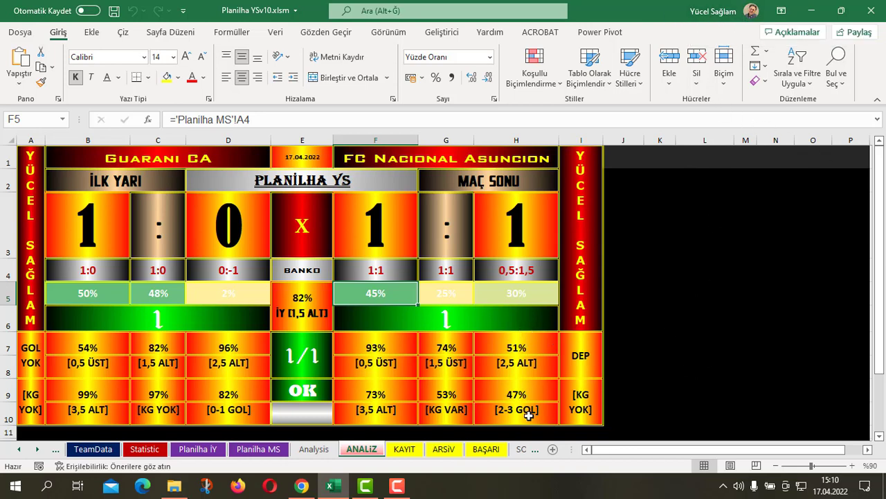
Switch to the Analysis sheet and select the FRA D1 league cell C1.
left_click(320, 450)
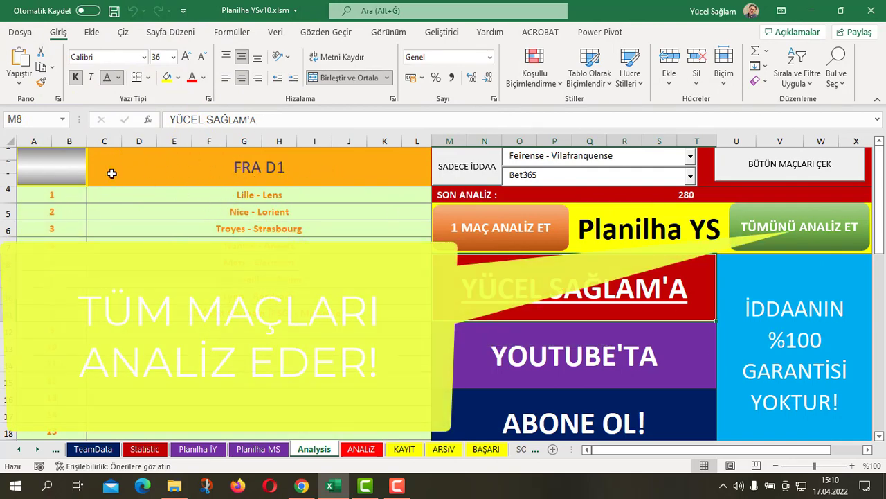
left_click(232, 173)
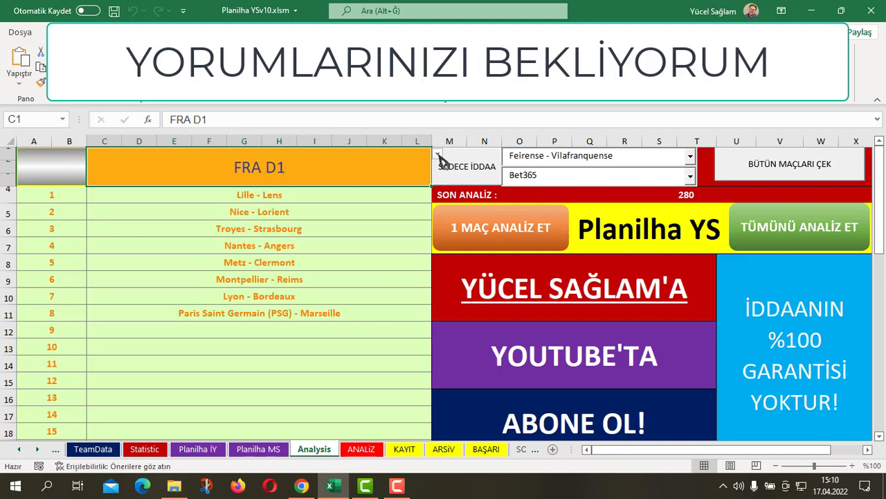
Choose TUR D1 from the league drop-down list.
left_click(438, 155)
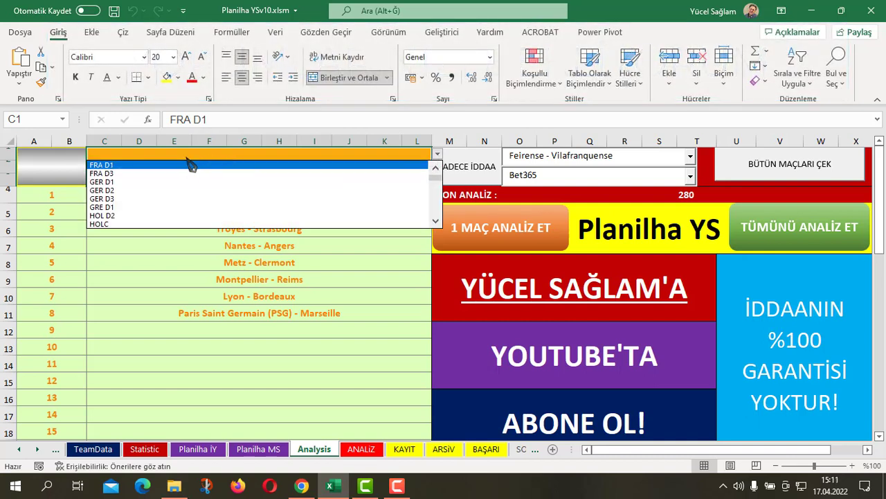
left_click_drag(435, 177, 435, 169)
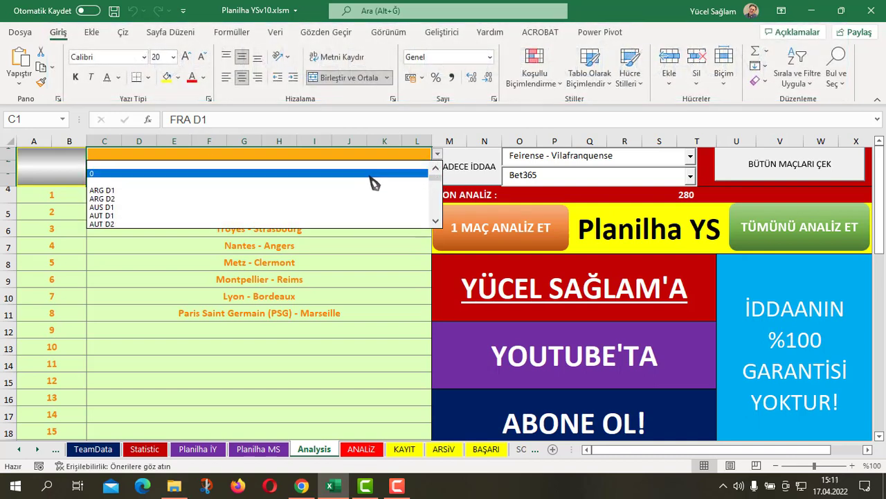
left_click(436, 223)
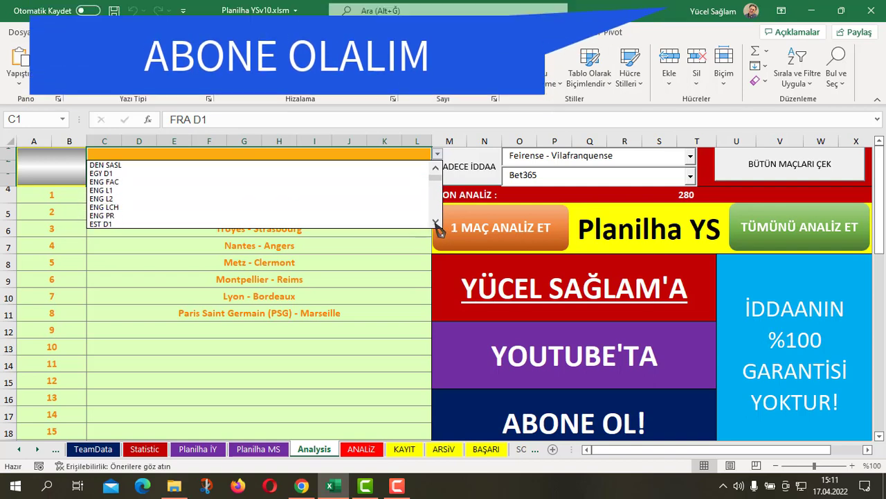
left_click_drag(436, 223, 437, 227)
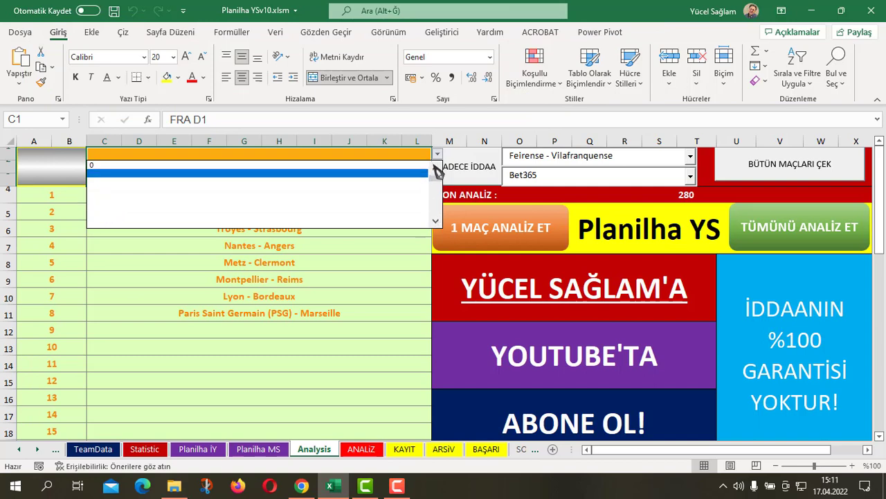
left_click_drag(436, 167, 436, 168)
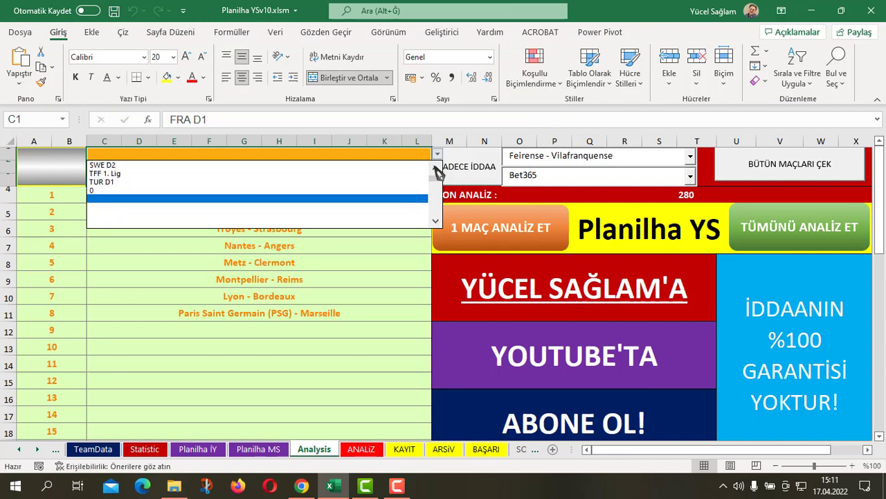
left_click(281, 207)
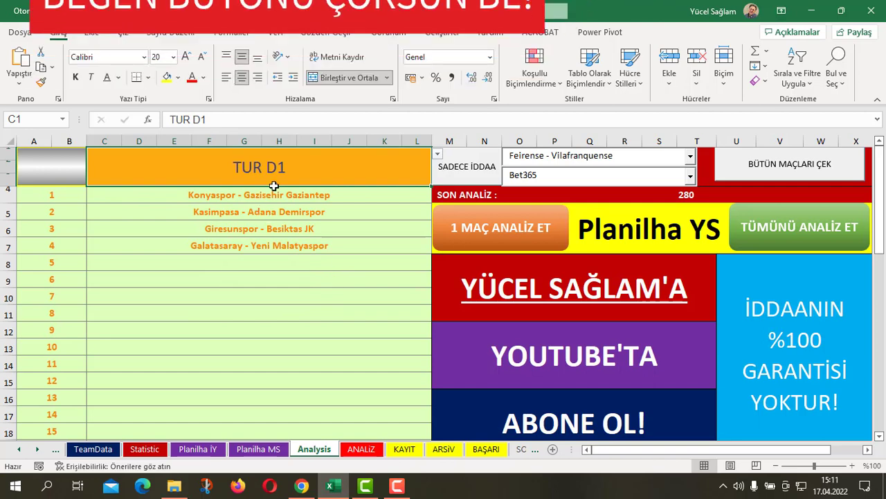
Inspect the four TUR D1 fixtures and select the Konyaspor - Gazisehir Gaziantep match.
left_click(300, 251)
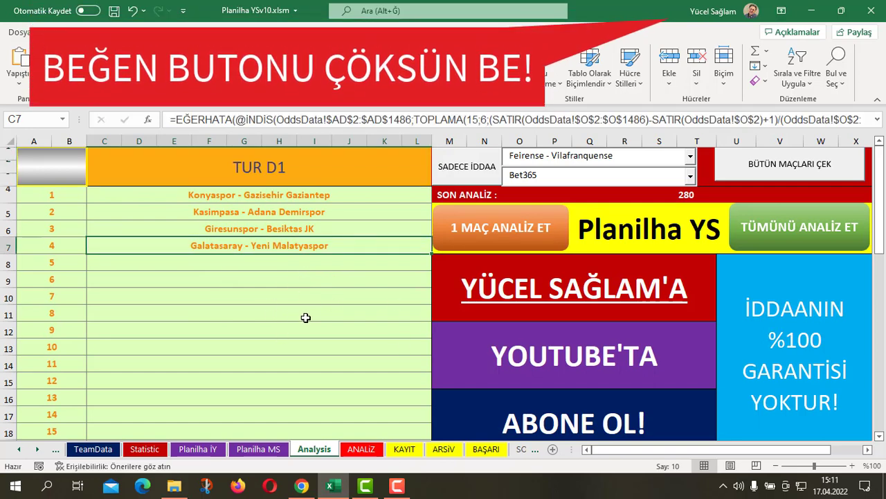
left_click_drag(223, 203, 260, 246)
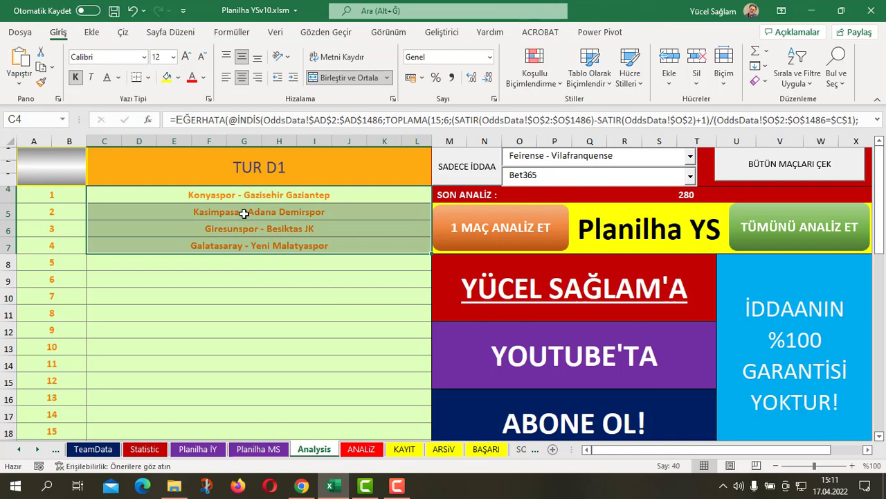
left_click(276, 195)
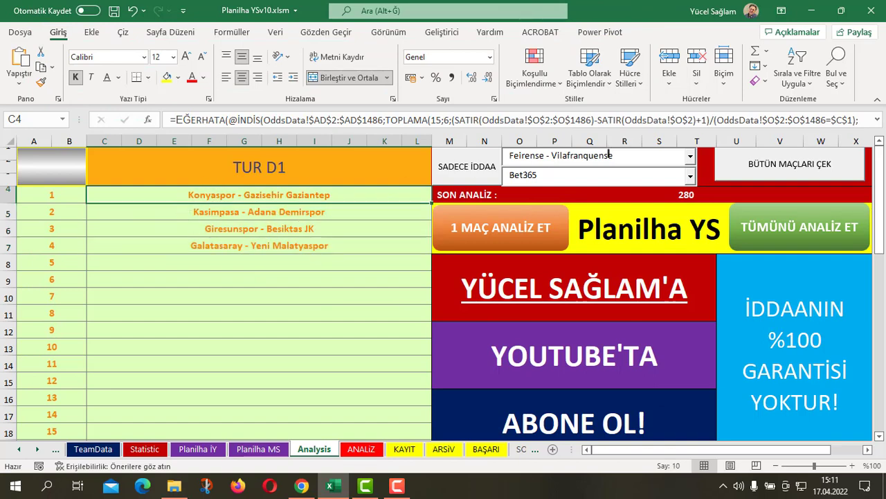
left_click(569, 158)
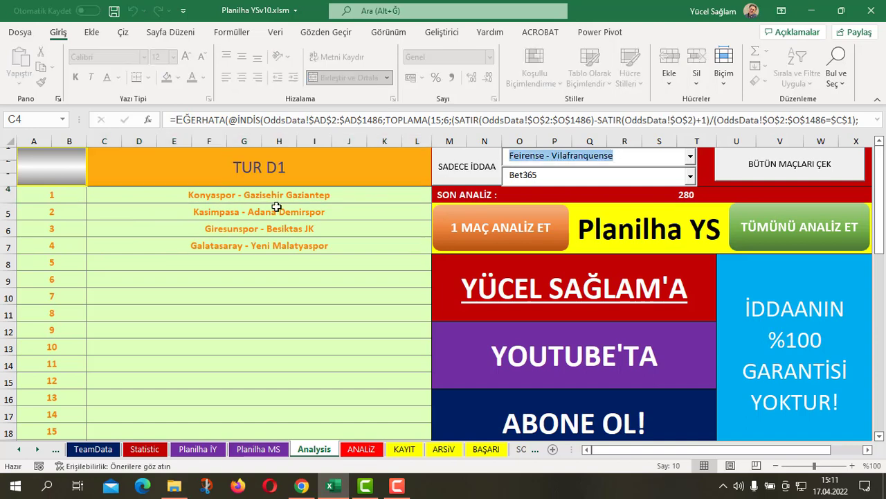
Pick Konyaspor - Gazisehir Gaziantep via 'Kon', then review C1's league list without changing it.
type("Konyaspor - Gazisehir Gaziantep")
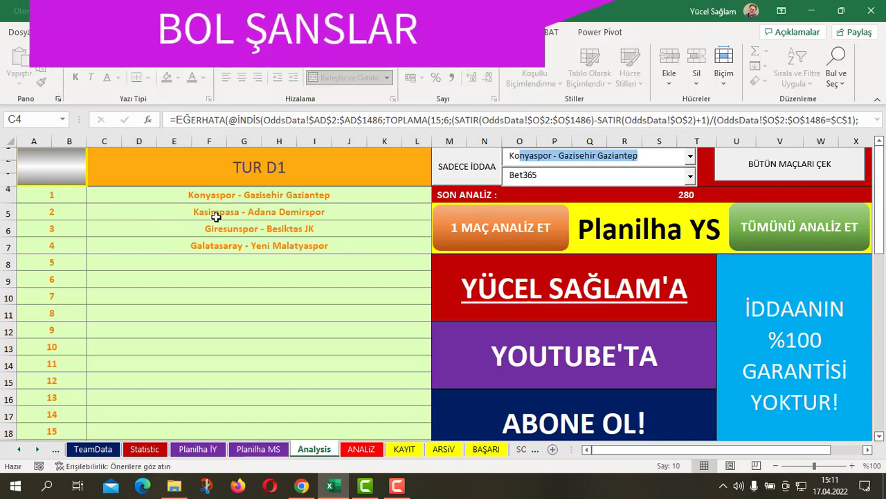
left_click(448, 292)
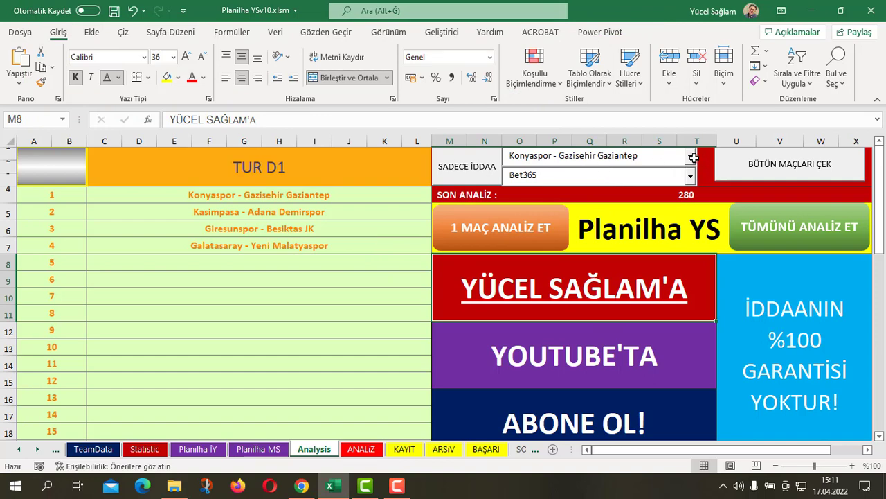
left_click(69, 166)
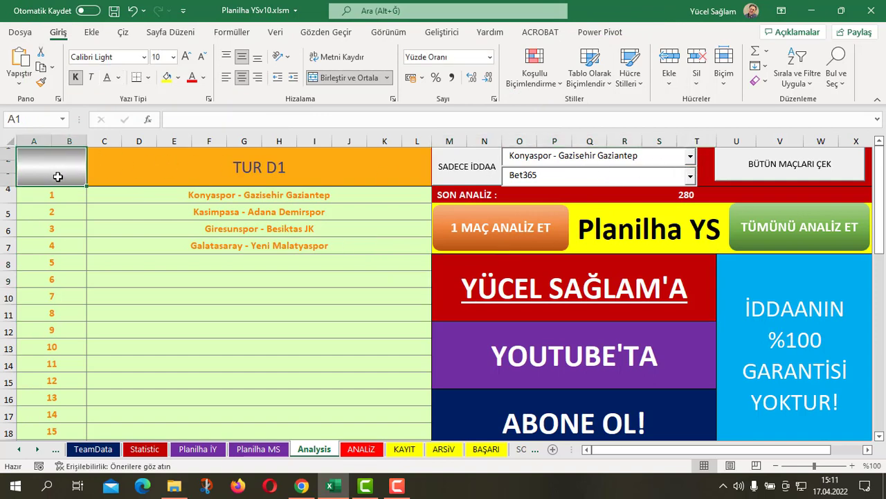
left_click(376, 169)
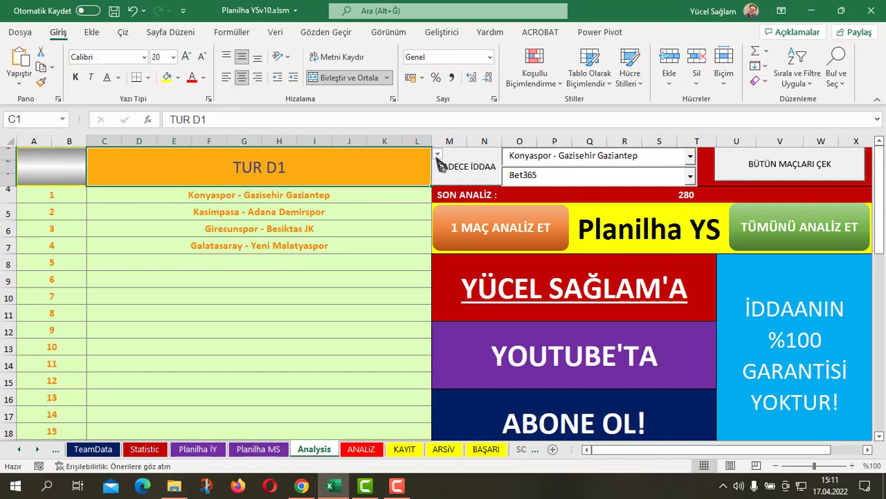
left_click(436, 153)
left_click_drag(436, 179, 433, 172)
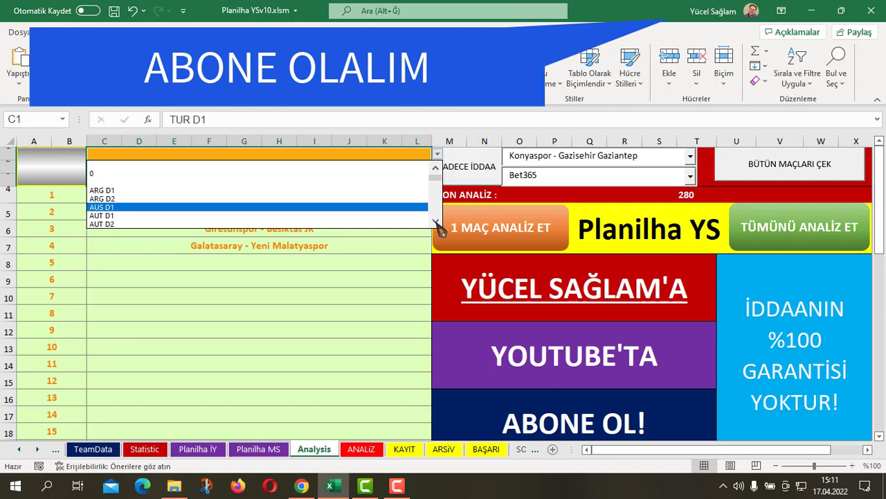
left_click_drag(436, 220, 289, 290)
key("Escape")
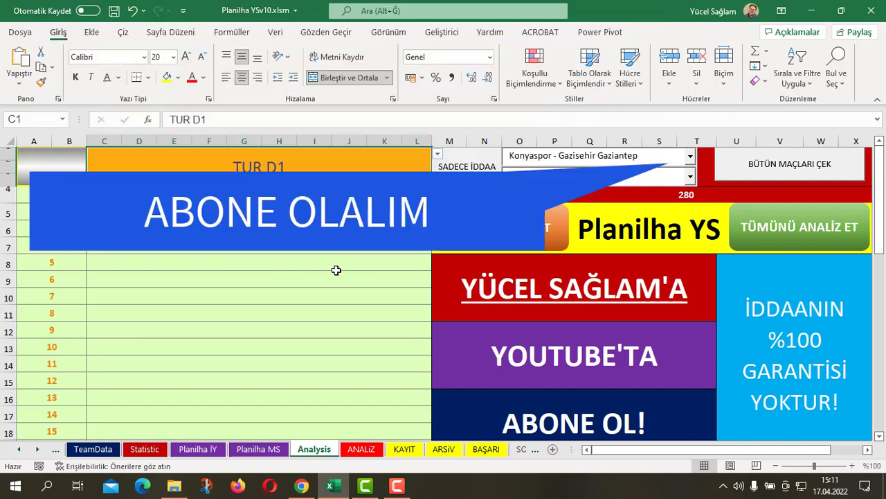
Enter FRA D1 as the league code in cell A1.
left_click(56, 170)
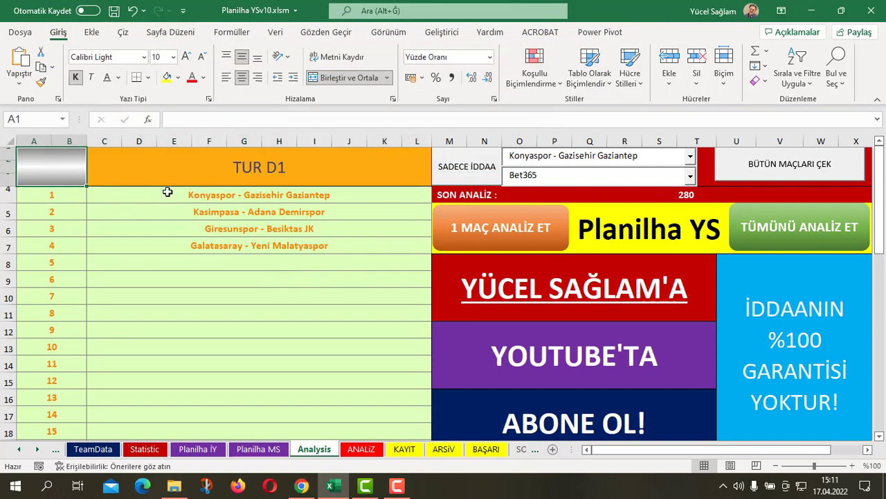
type("FRA D1")
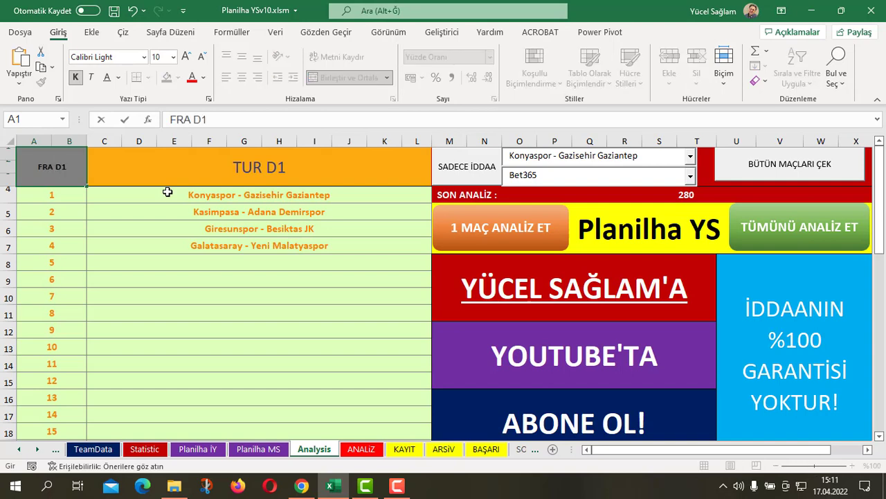
key("Return")
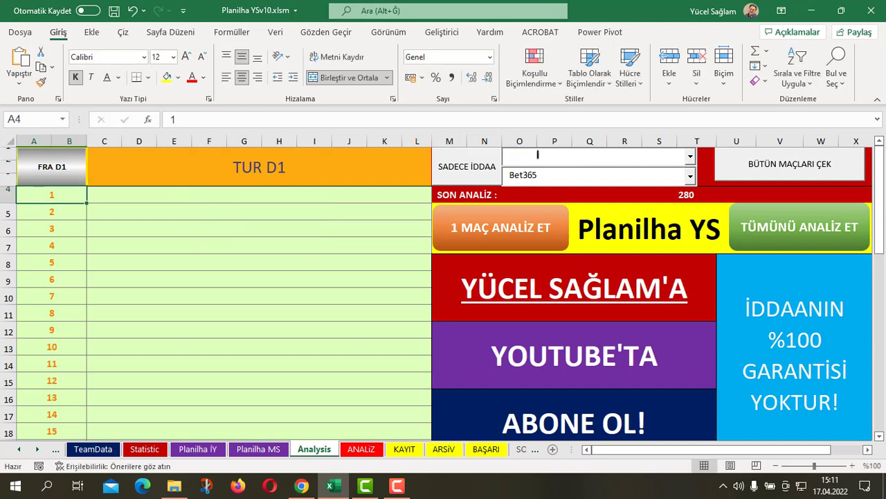
Review the FRA D1 match list without choosing a match.
left_click(691, 158)
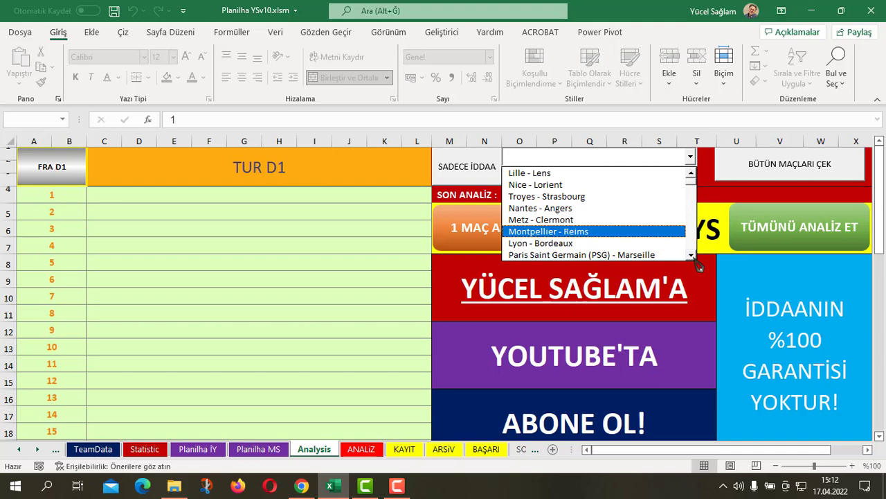
scroll(692, 256, "down", 2)
scroll(692, 256, "down", 1)
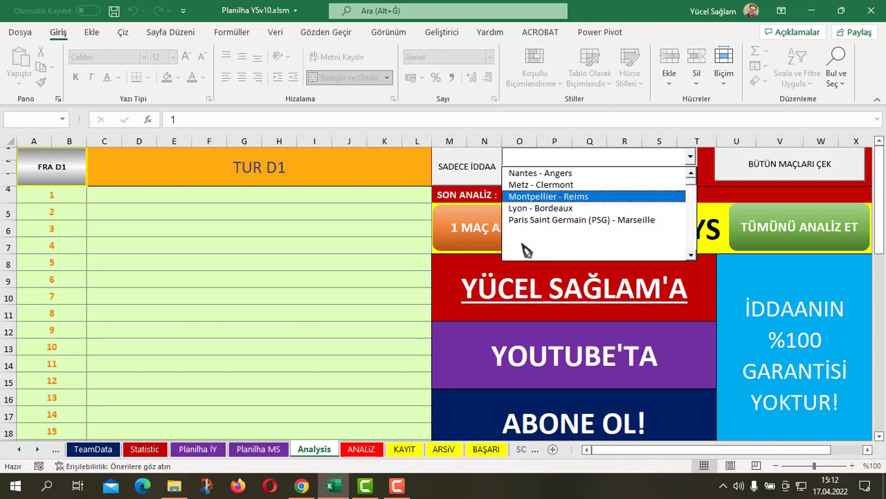
left_click(468, 278)
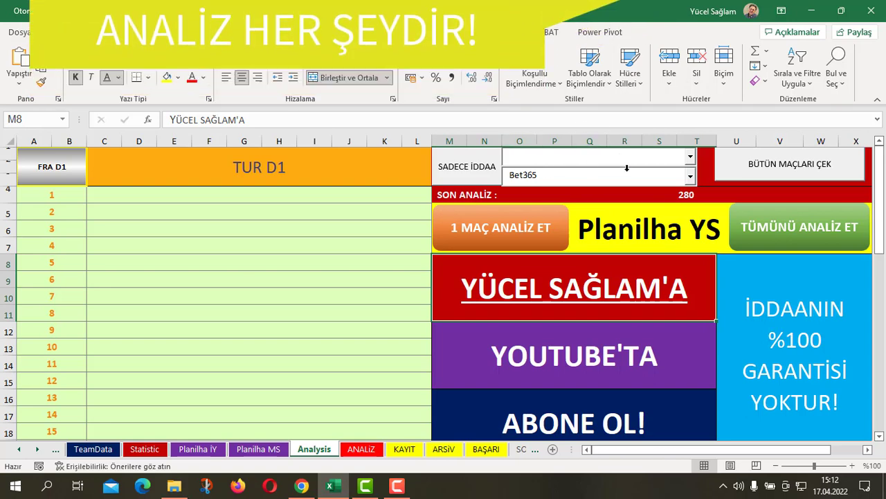
Change the league code in A1 to ENG L1 and review its match list.
left_click(40, 166)
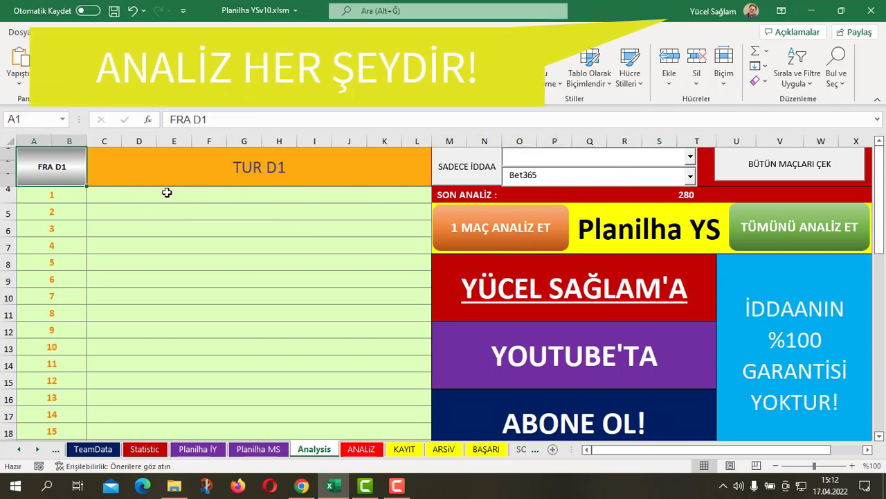
type("ENG L1")
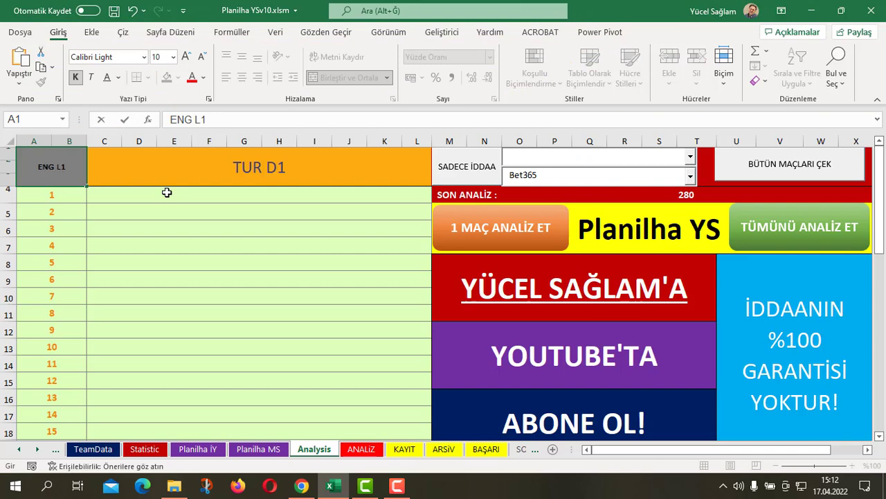
key("Return")
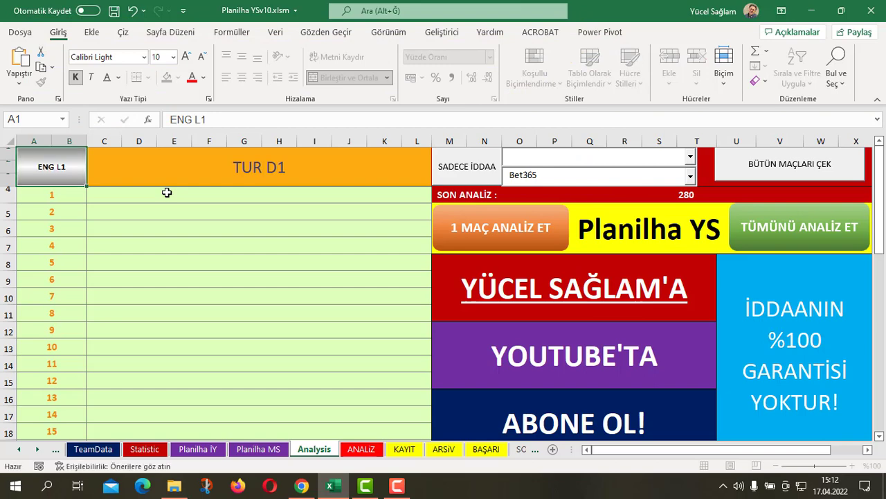
left_click(691, 156)
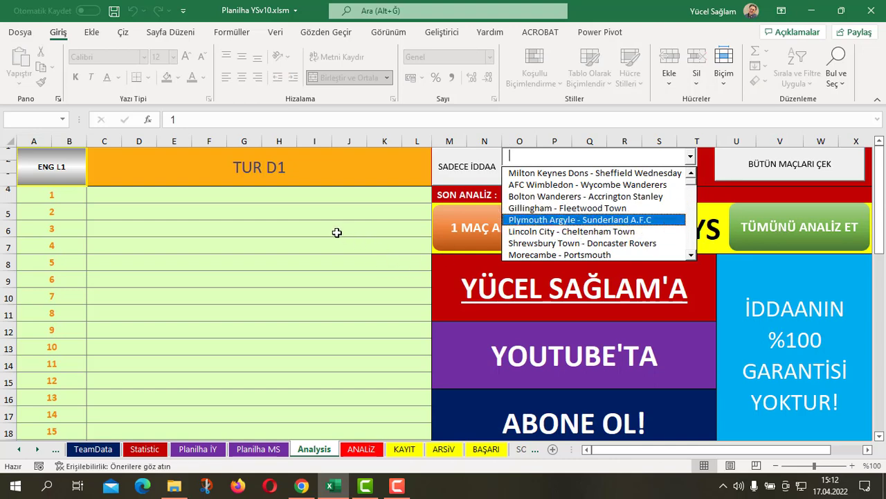
left_click(83, 179)
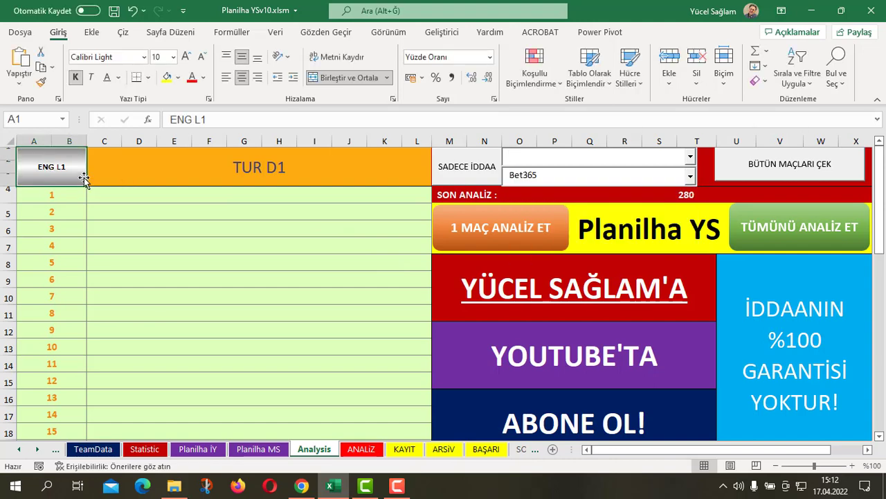
Clear A1, keep C1 on TUR D1, and switch to the ANALİZ prediction dashboard.
key("Delete")
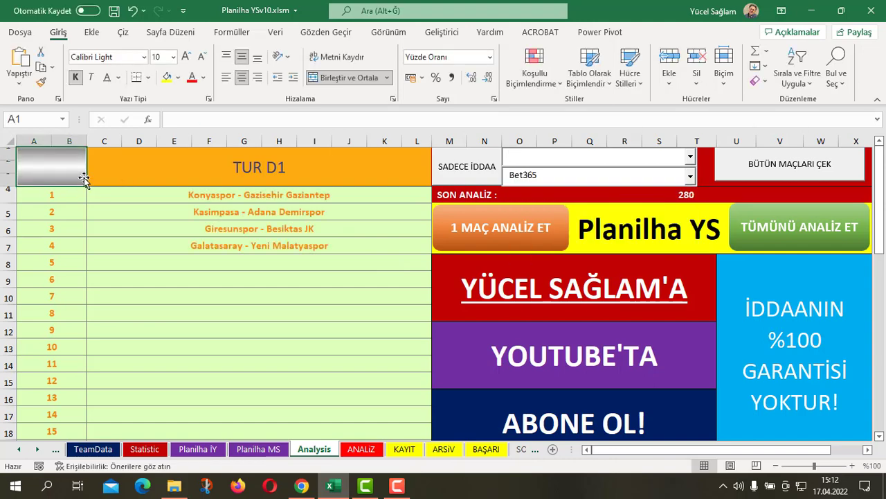
left_click(364, 164)
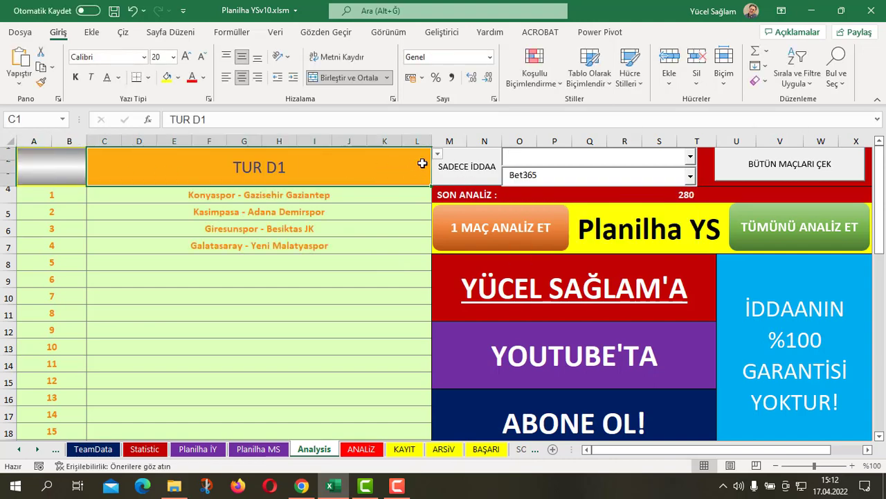
left_click(437, 153)
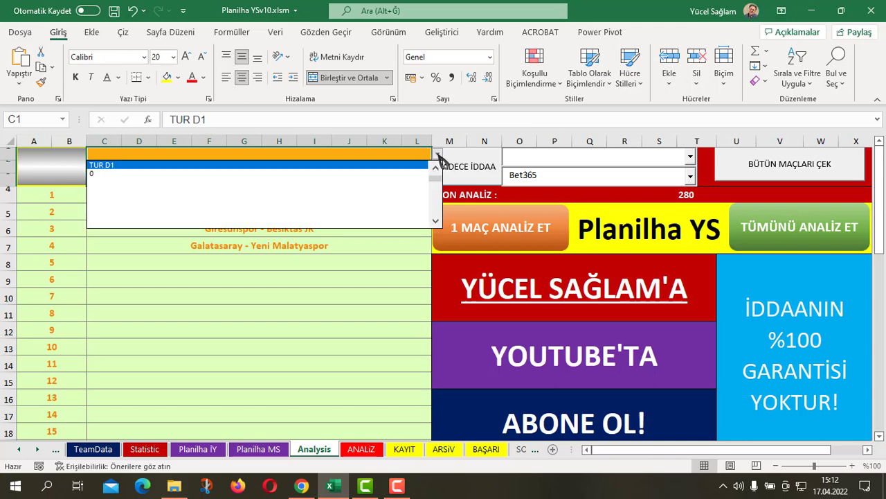
left_click(436, 168)
left_click(436, 169)
left_click(436, 168)
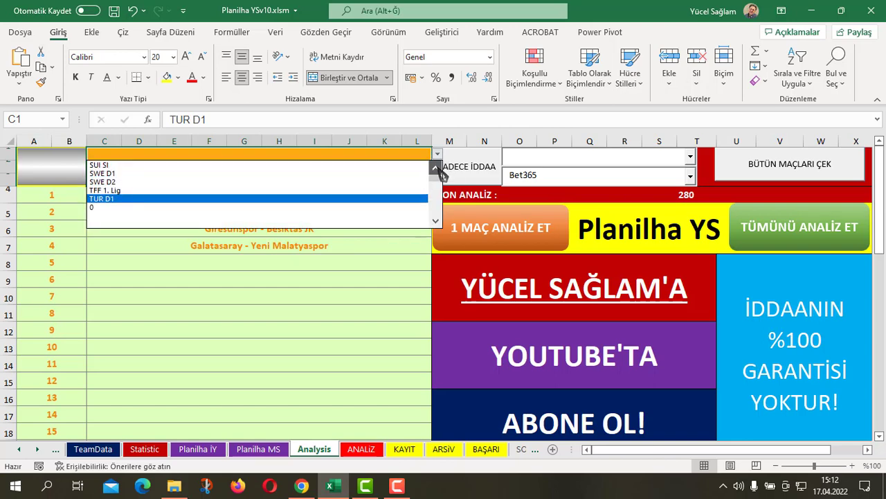
left_click(436, 169)
left_click(436, 168)
left_click(436, 168)
left_click(436, 168)
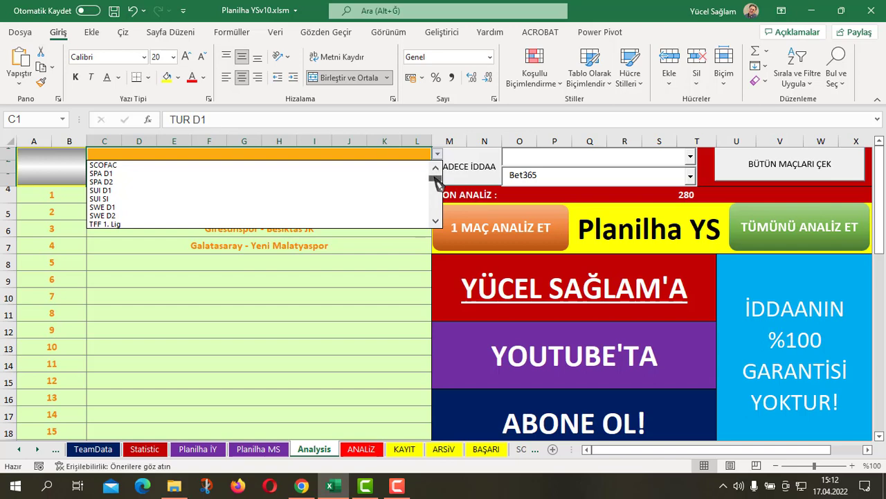
left_click_drag(437, 182, 435, 170)
key("Escape")
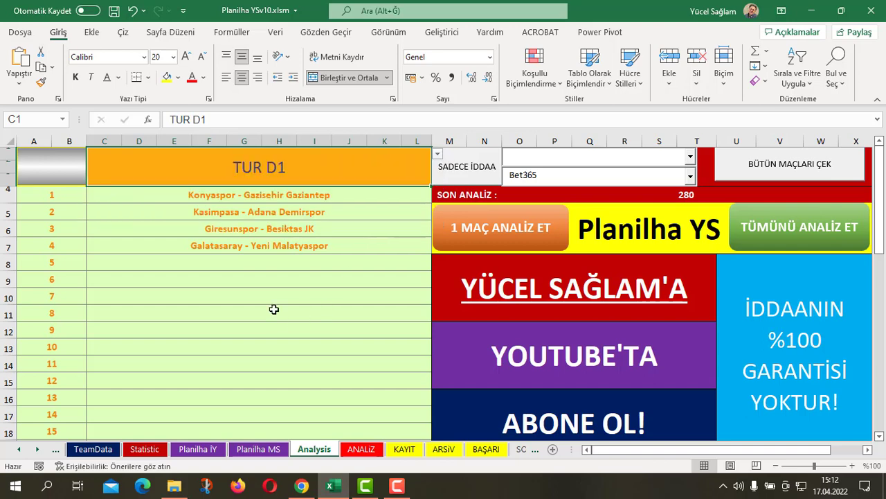
left_click(249, 273)
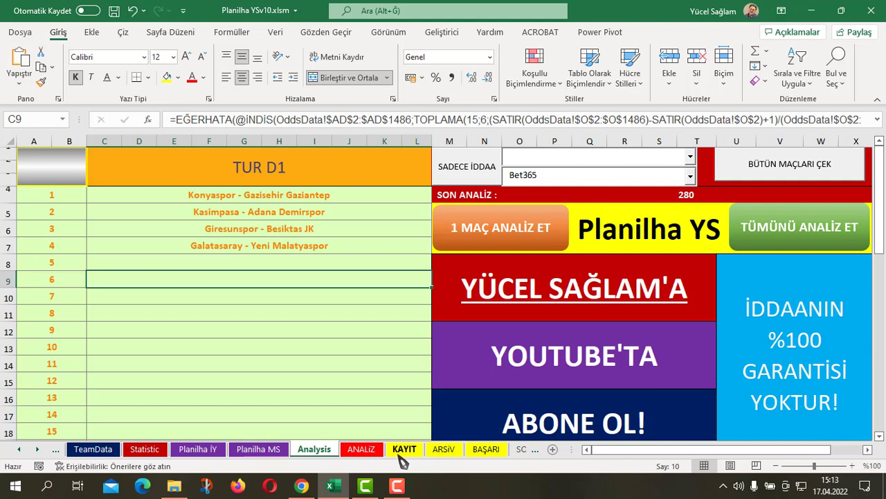
left_click(362, 450)
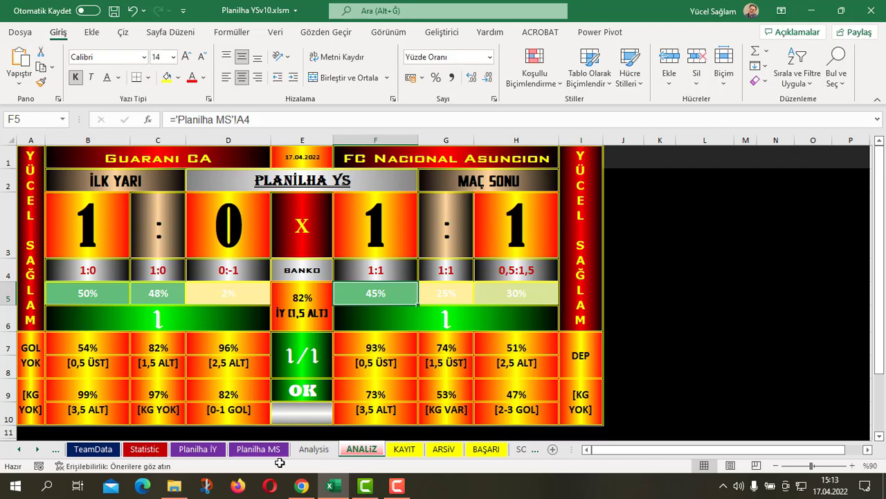
Open the KAYIT sheet and inspect the İY1, İY2 and MS1 lookup formulas.
left_click(404, 450)
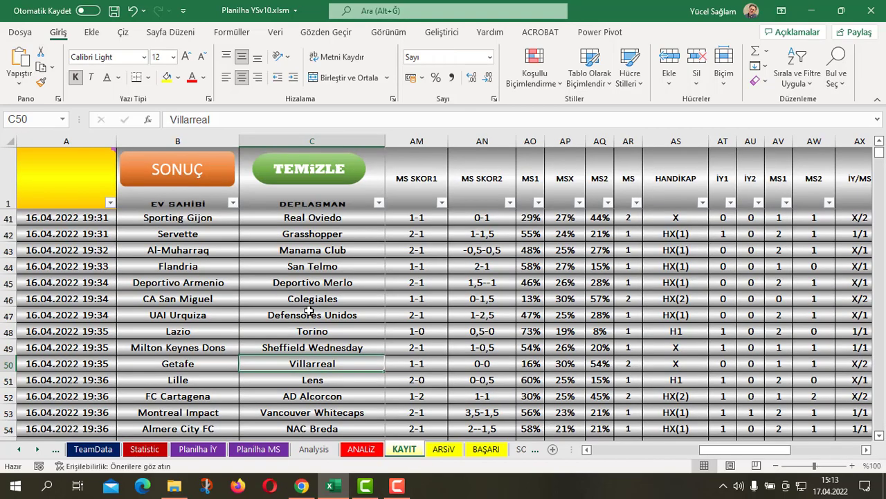
left_click_drag(718, 455, 798, 454)
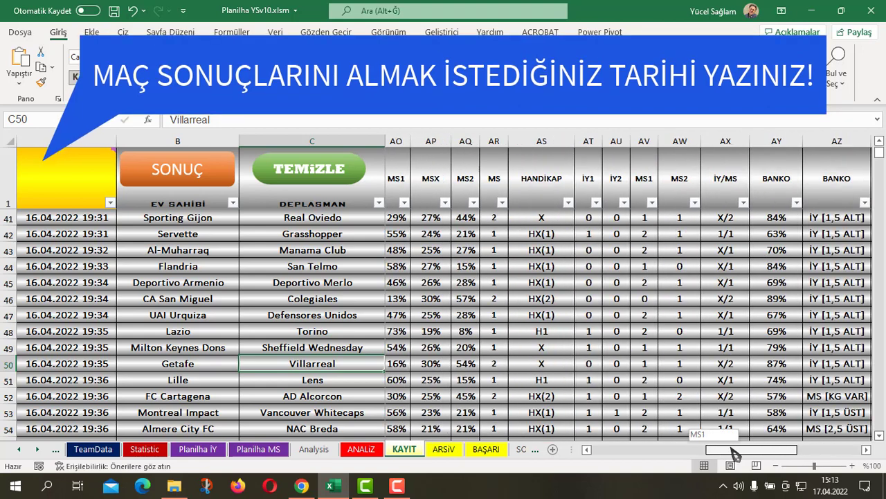
left_click_drag(798, 453, 762, 455)
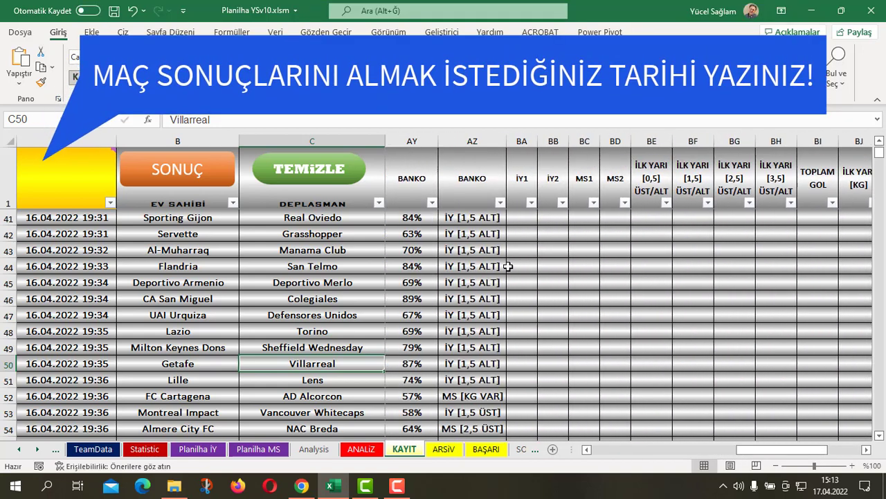
left_click(516, 220)
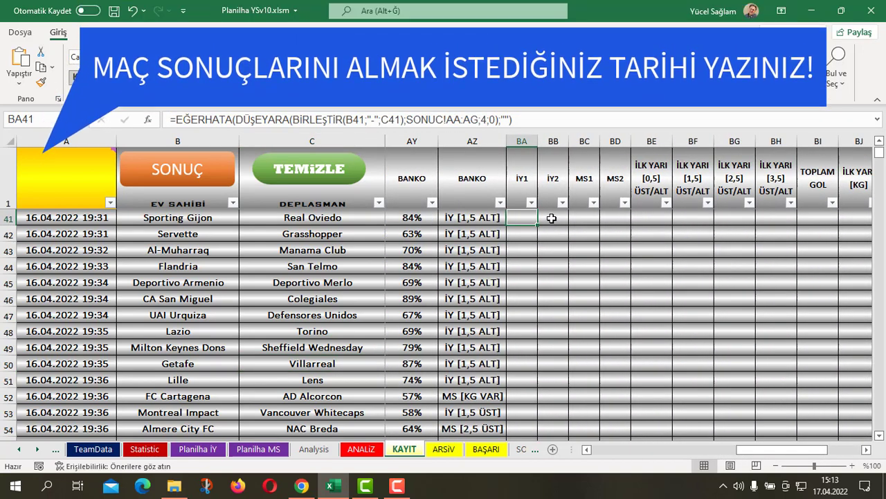
left_click(547, 220)
left_click(580, 221)
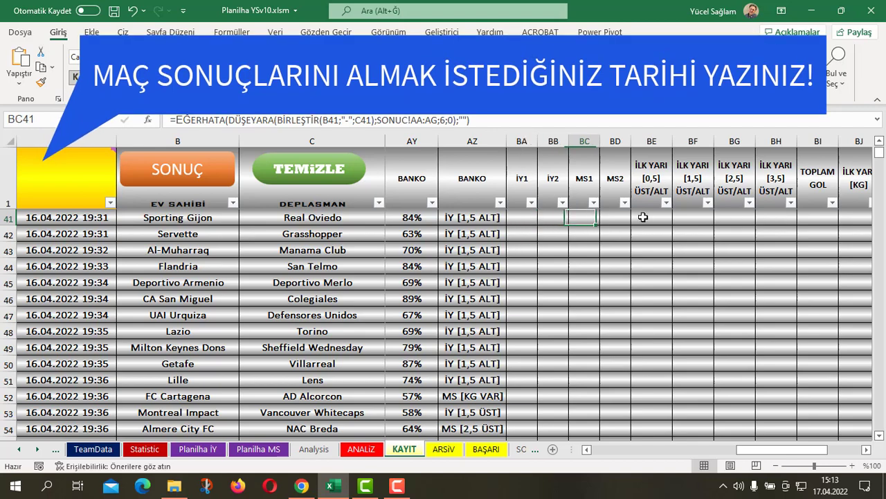
Check the over/under and row-45 MS2 formulas, then display the note on date cell A1.
left_click(734, 219)
left_click(777, 235)
left_click(620, 283)
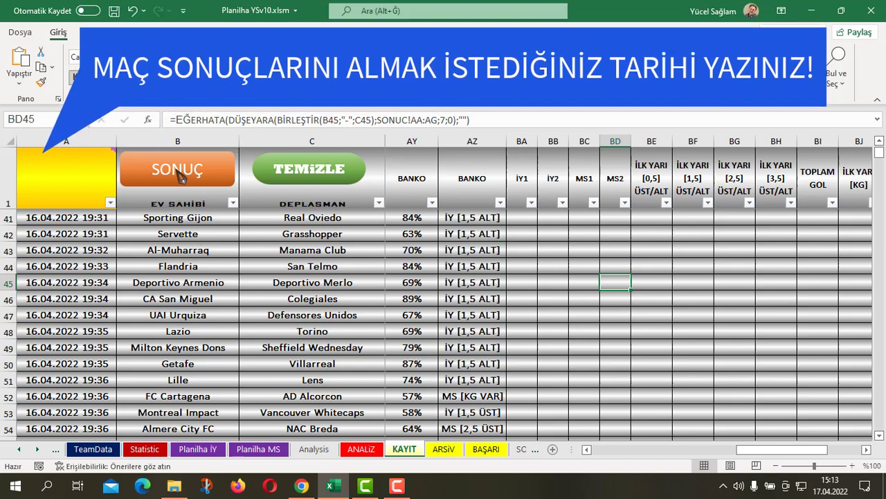
left_click(54, 173)
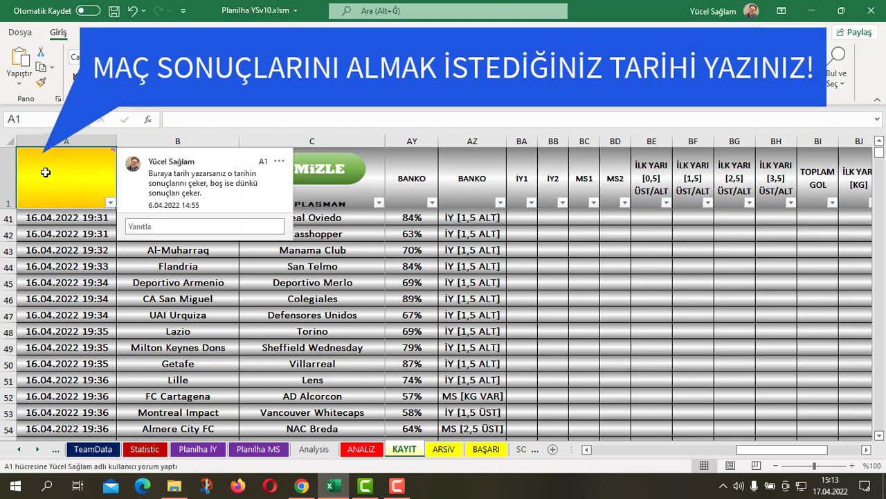
Enter 1.4.22 in date cell A1 to load that day's results.
type("1.4")
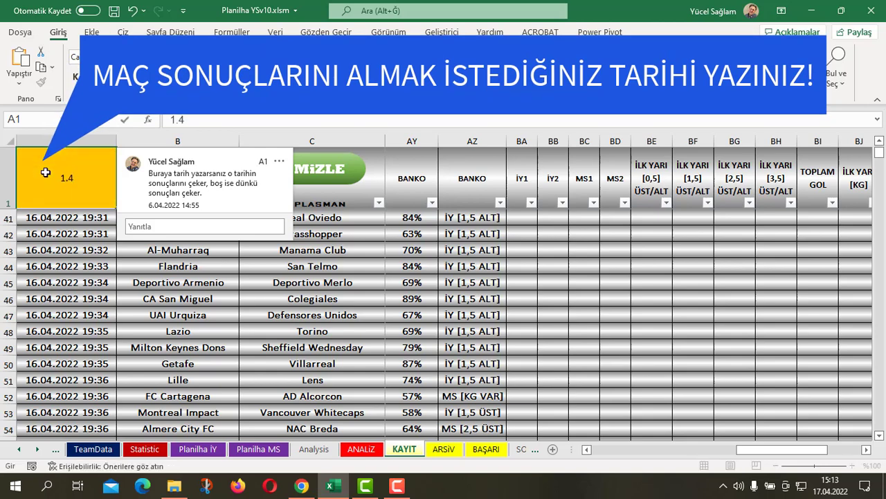
type(".22")
key("Return")
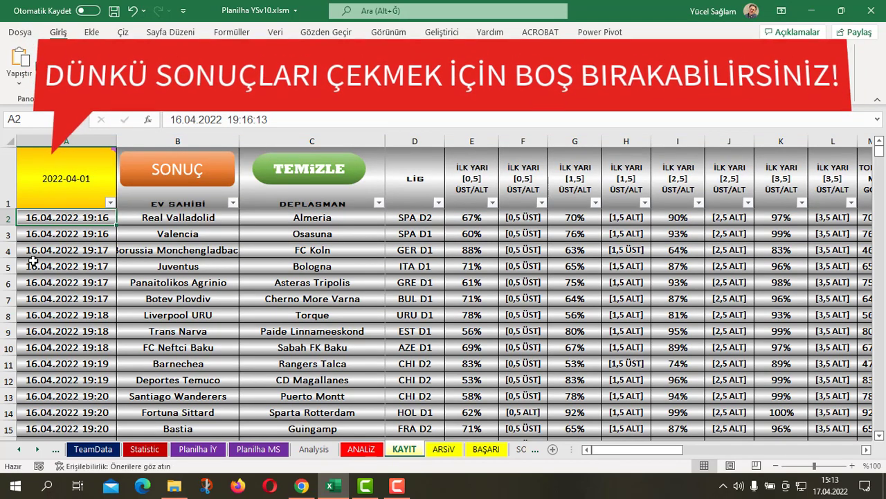
key("Down")
key("Down")
Clear date cell A1 and scroll right to the result columns.
mouse_move(56, 179)
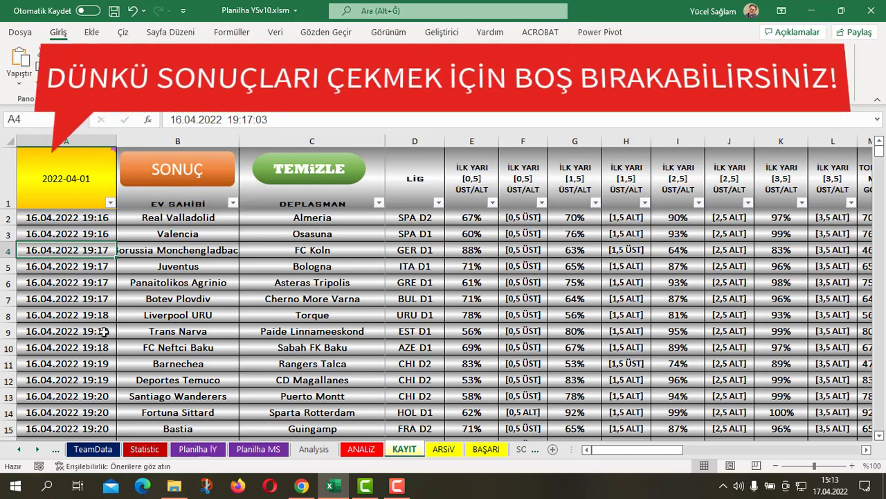
left_click(58, 171)
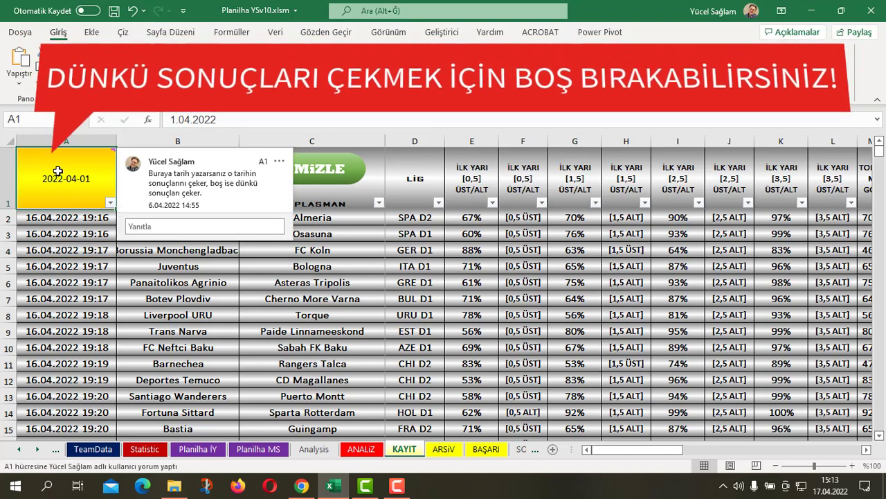
key("Delete")
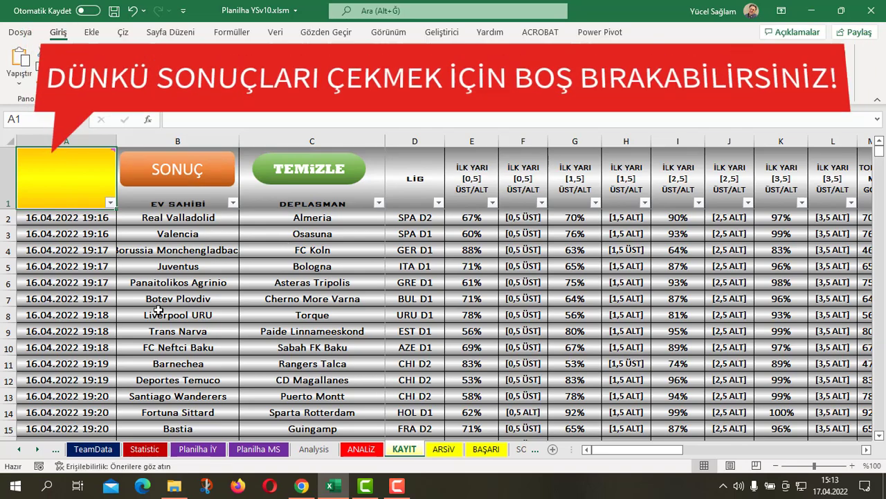
left_click_drag(619, 450, 760, 461)
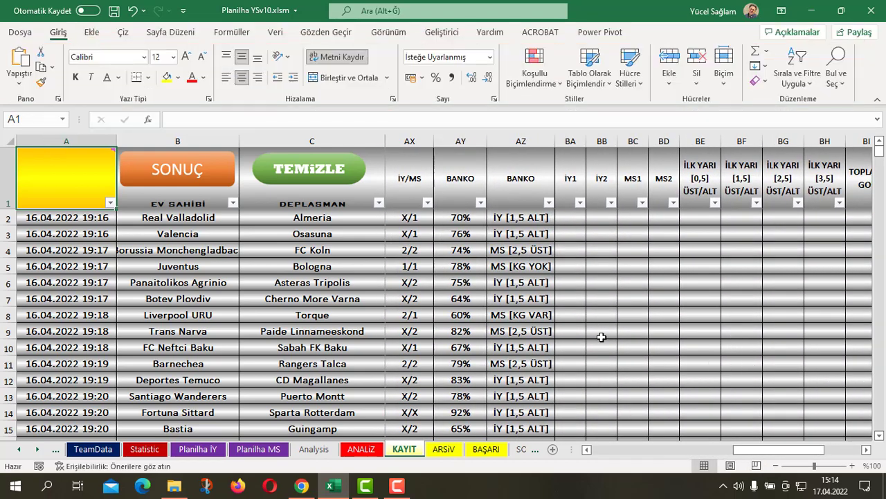
left_click(443, 450)
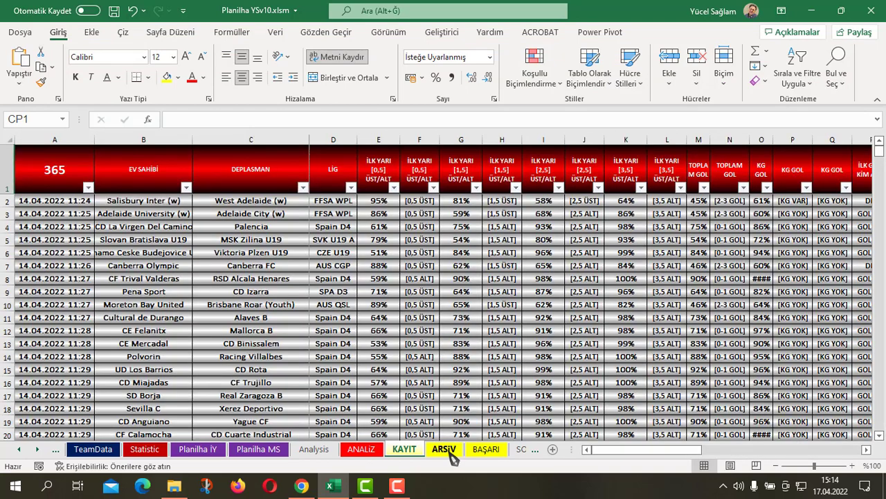
left_click(493, 456)
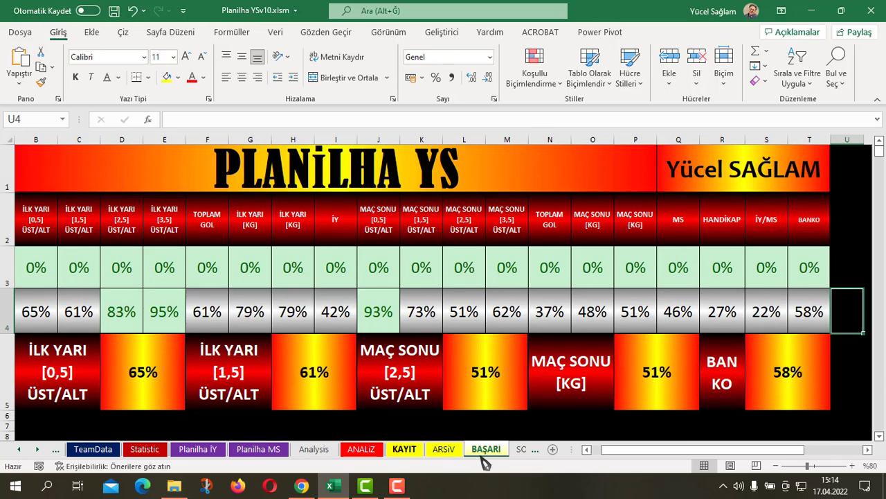
left_click(444, 448)
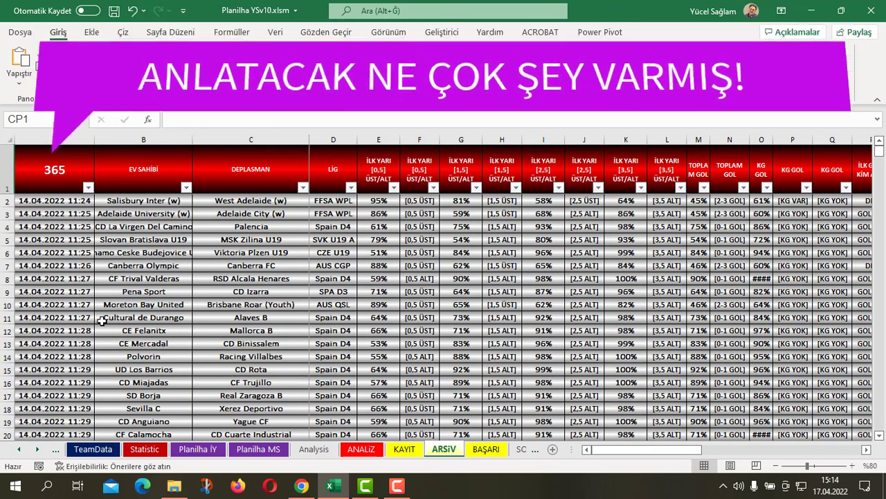
scroll(102, 320, "down", 5)
scroll(102, 320, "down", 9)
scroll(102, 321, "down", 9)
scroll(101, 324, "down", 4)
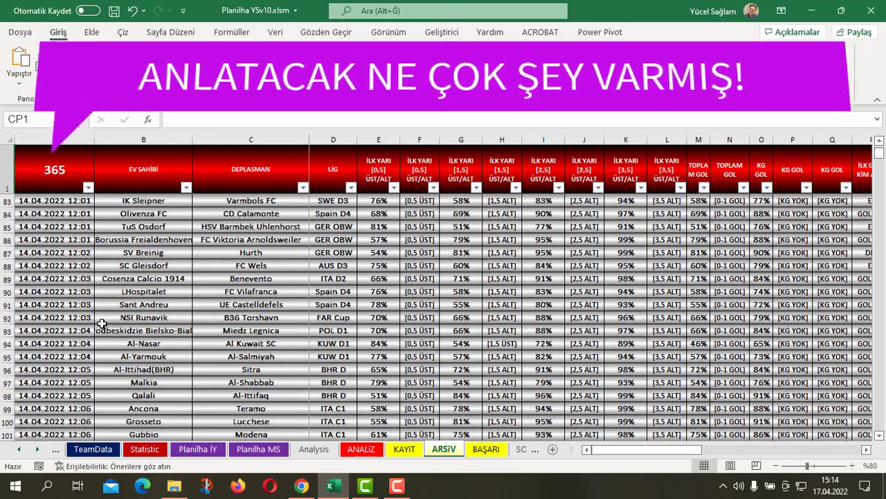
scroll(102, 323, "down", 4)
scroll(102, 326, "down", 6)
scroll(102, 328, "down", 6)
scroll(101, 328, "down", 5)
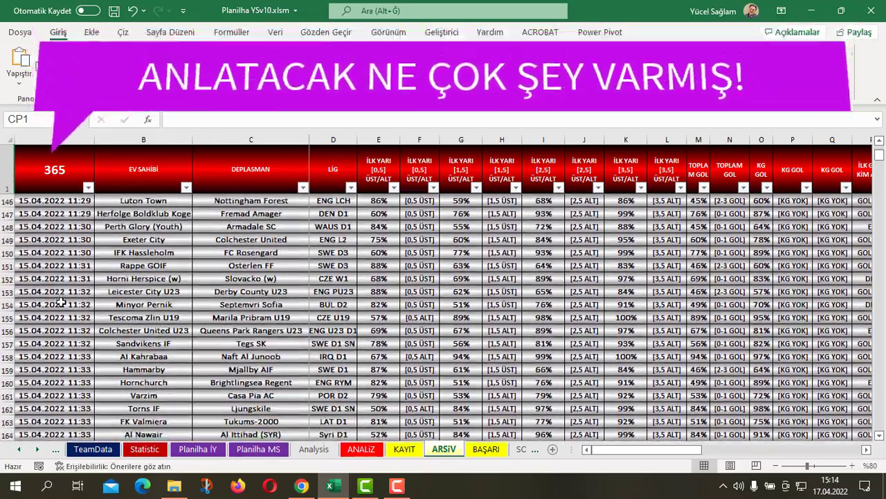
scroll(102, 329, "down", 6)
scroll(83, 323, "down", 6)
scroll(63, 317, "down", 2)
scroll(63, 326, "down", 4)
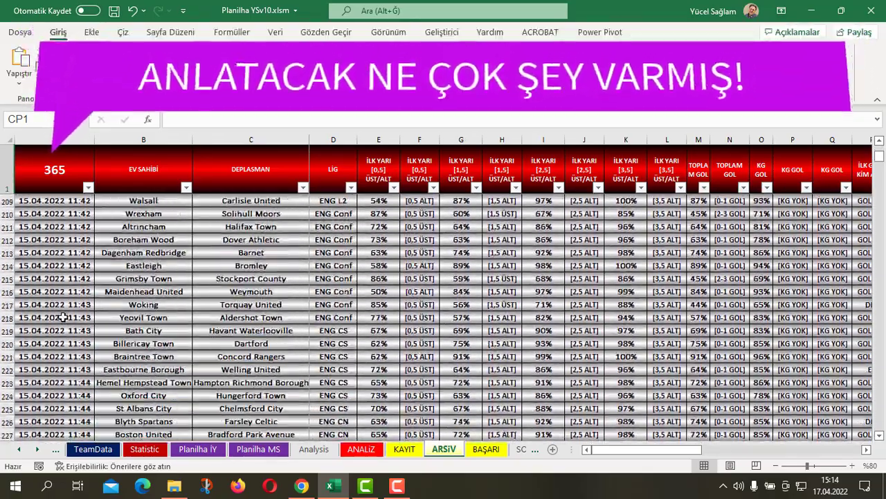
scroll(65, 366, "down", 4)
scroll(69, 373, "down", 5)
scroll(70, 372, "down", 6)
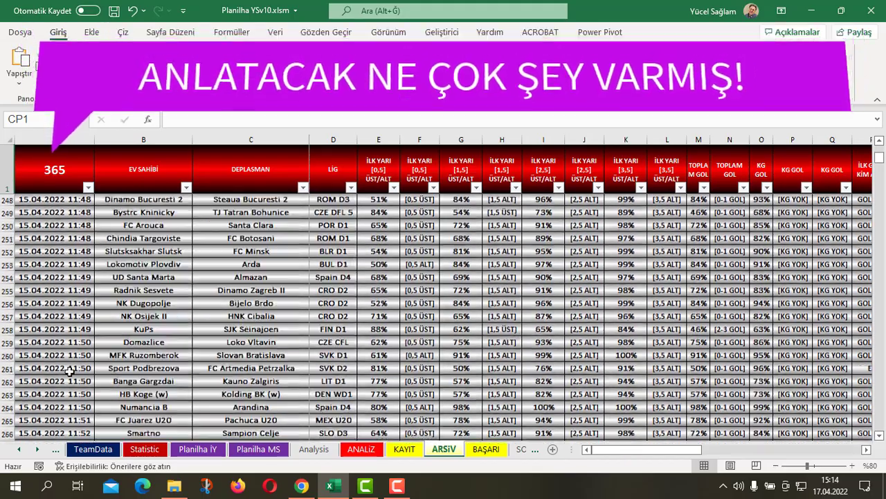
scroll(97, 371, "down", 4)
scroll(55, 354, "down", 4)
scroll(55, 355, "down", 5)
scroll(54, 355, "down", 4)
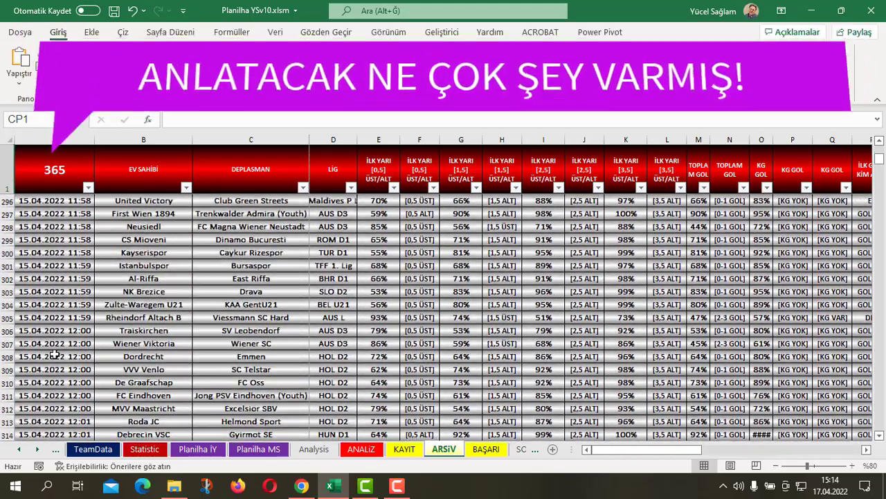
scroll(55, 355, "down", 4)
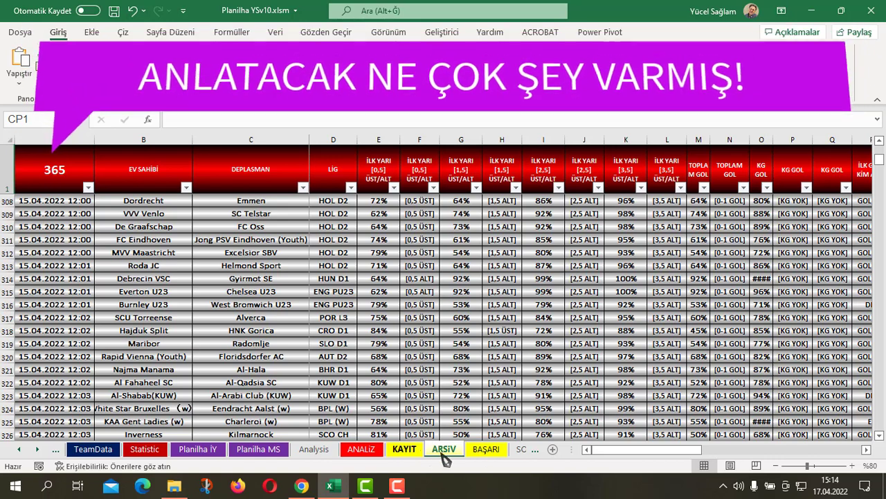
left_click(404, 448)
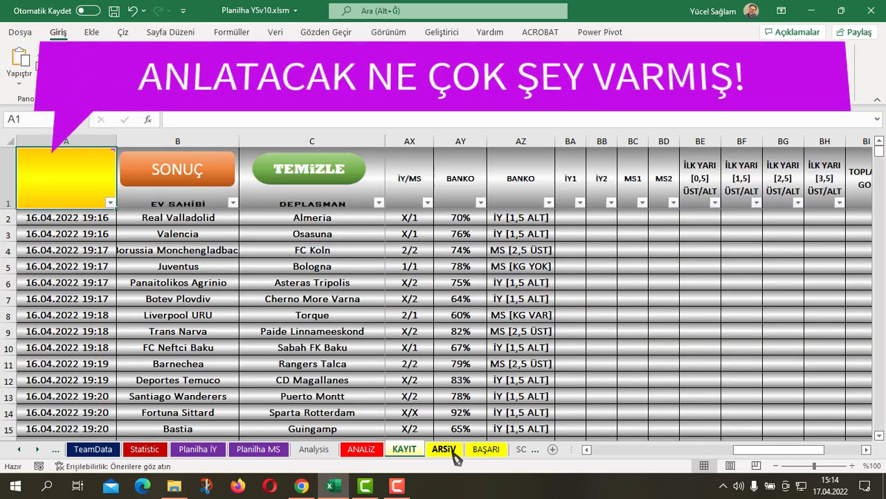
On BAŞARI, inspect the row-4 success rate formulas behind the 93% and 83% figures.
left_click(486, 450)
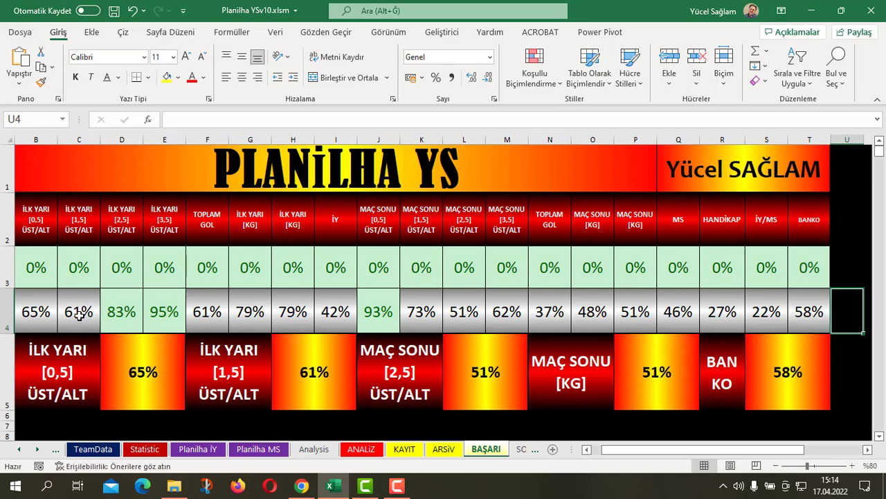
left_click(121, 311)
left_click(164, 313)
left_click(360, 312)
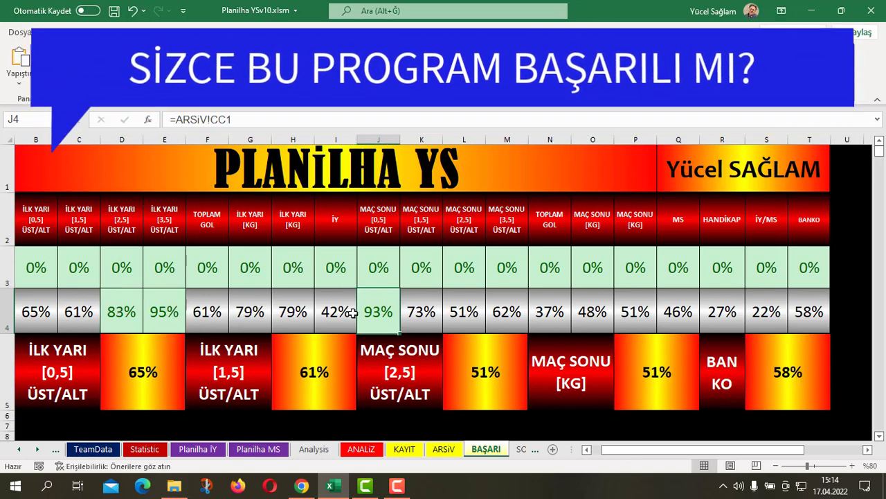
left_click(153, 312)
left_click(364, 312)
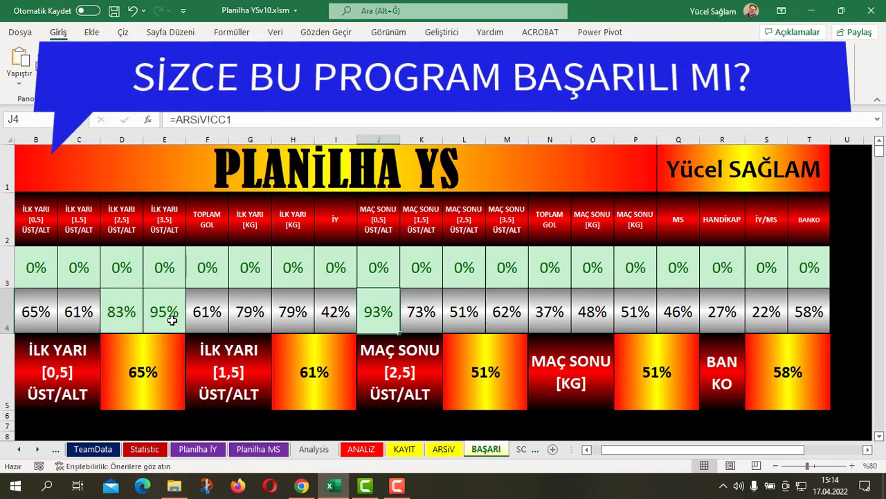
left_click(123, 312)
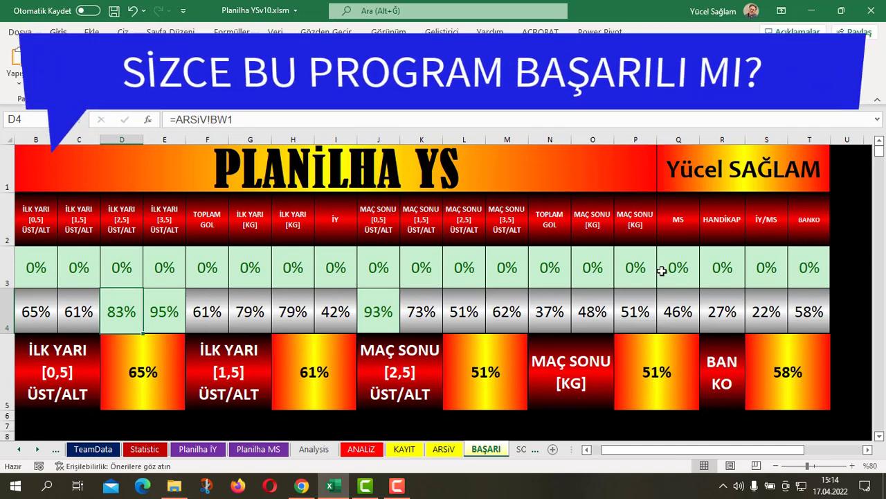
Trace the 65%, 61%, 51% and BANKO summary figures, then go to the KAYIT sheet.
left_click_drag(36, 263, 796, 275)
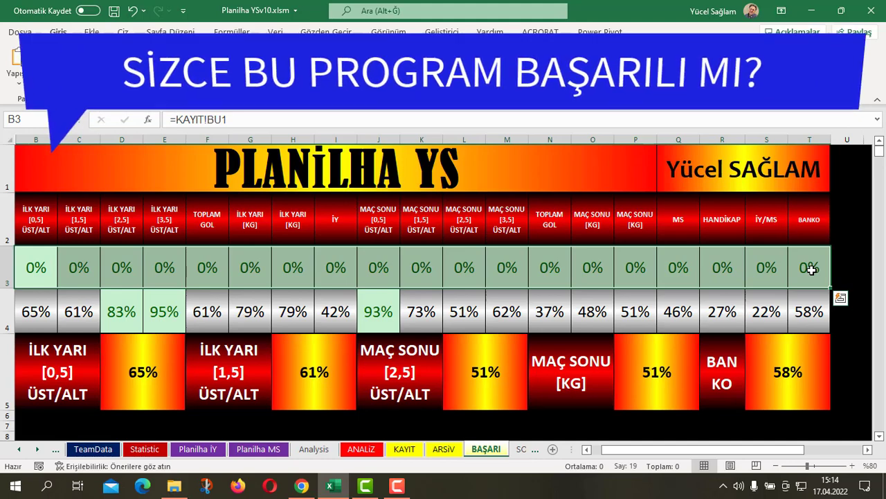
left_click_drag(36, 311, 808, 315)
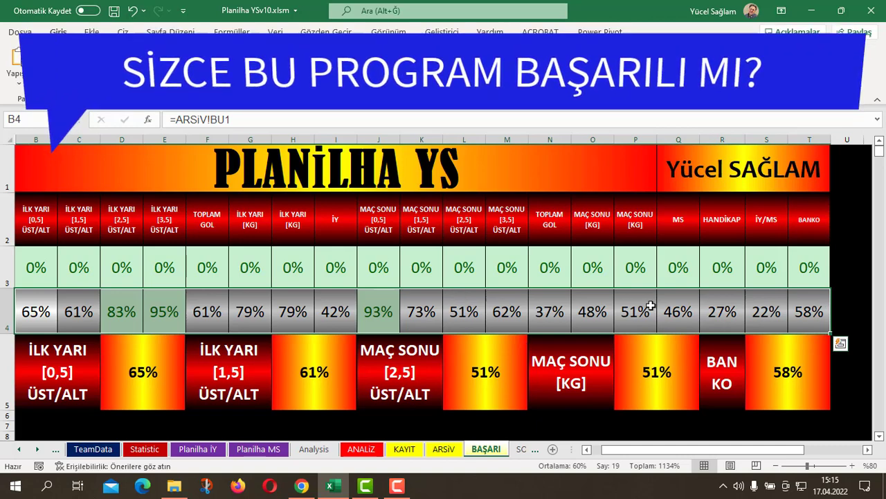
left_click(69, 372)
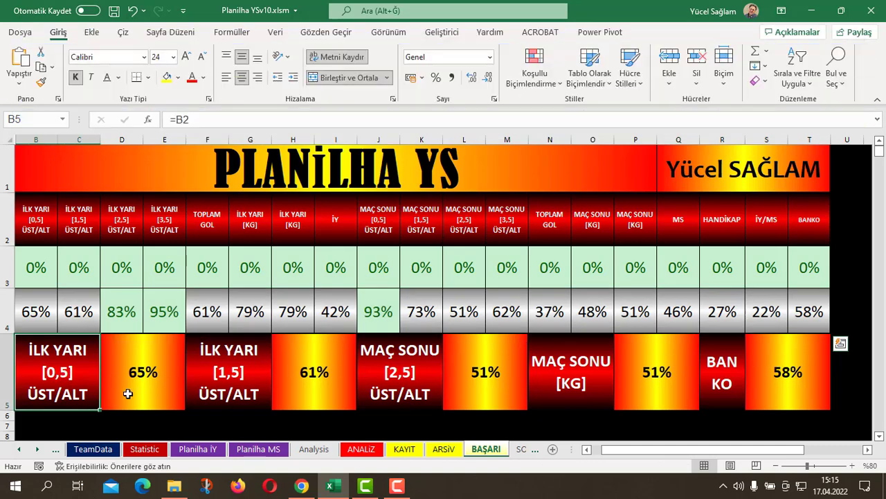
left_click(153, 404)
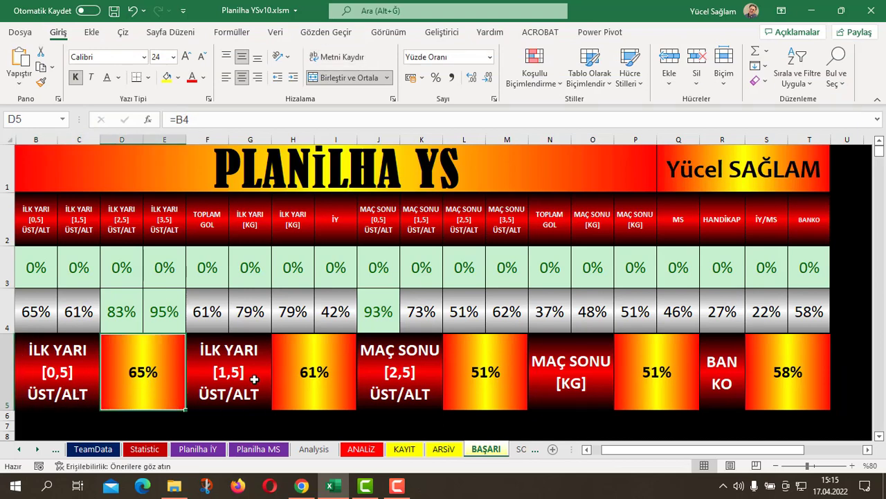
left_click(326, 385)
left_click(489, 374)
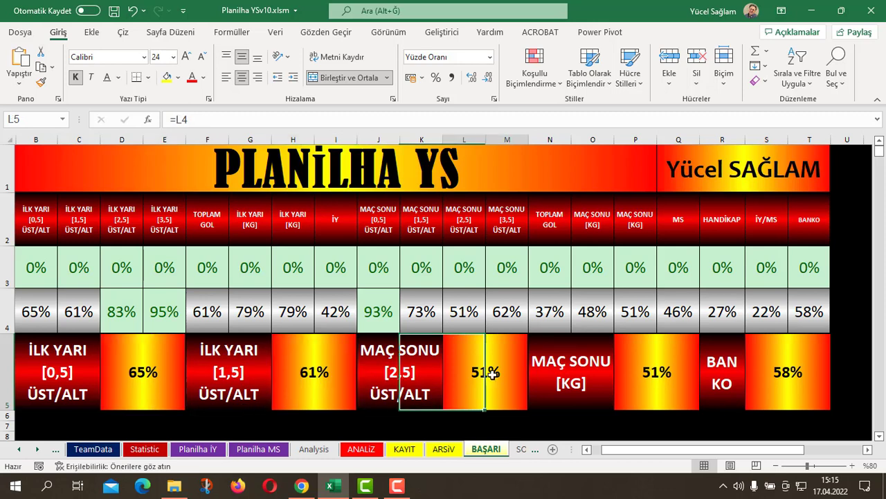
left_click(667, 383)
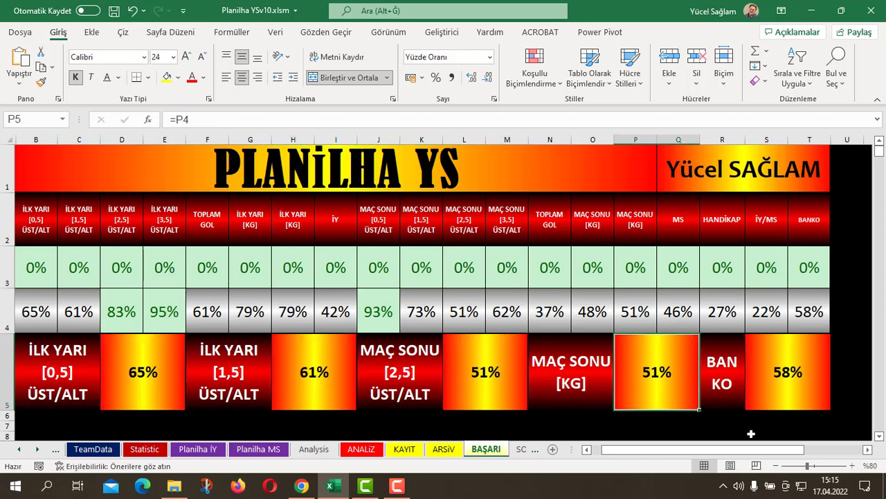
left_click(816, 380)
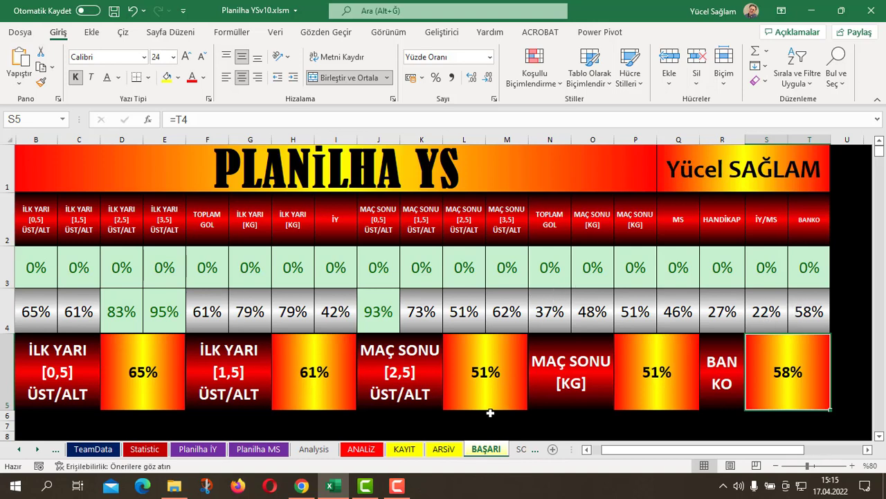
left_click(405, 449)
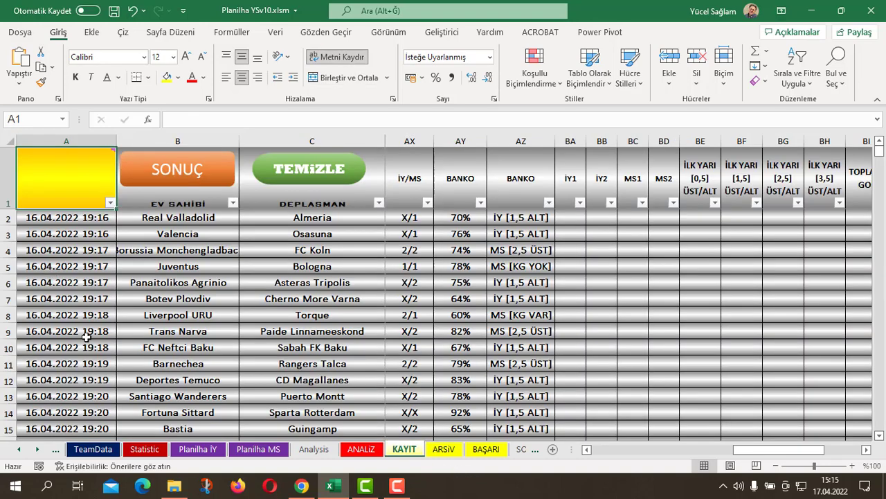
Run the SONUÇ results macro from KAYIT, then switch to Chrome while it runs.
scroll(86, 336, "down", 1)
scroll(84, 331, "up", 1)
scroll(467, 343, "down", 3)
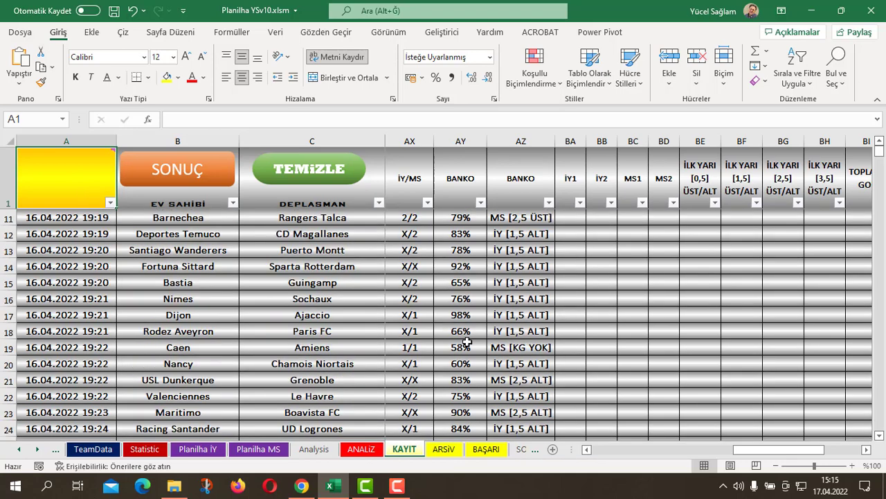
scroll(467, 342, "up", 1)
scroll(467, 342, "up", 2)
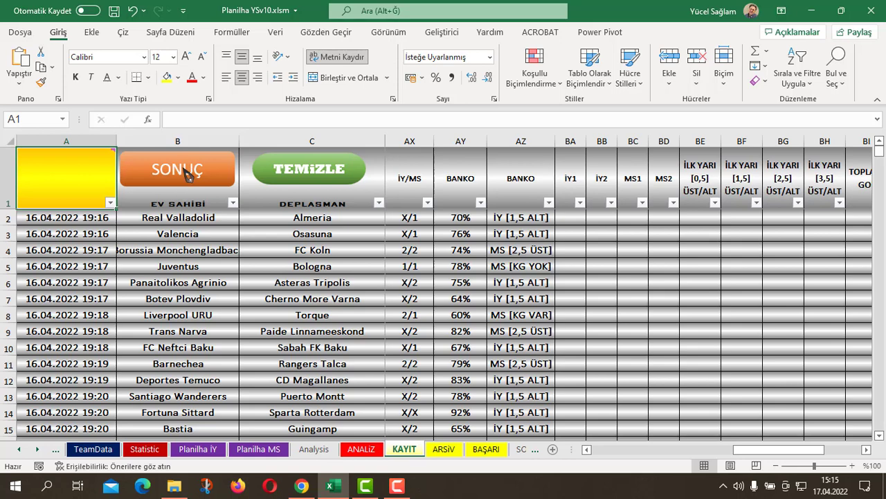
mouse_move(55, 191)
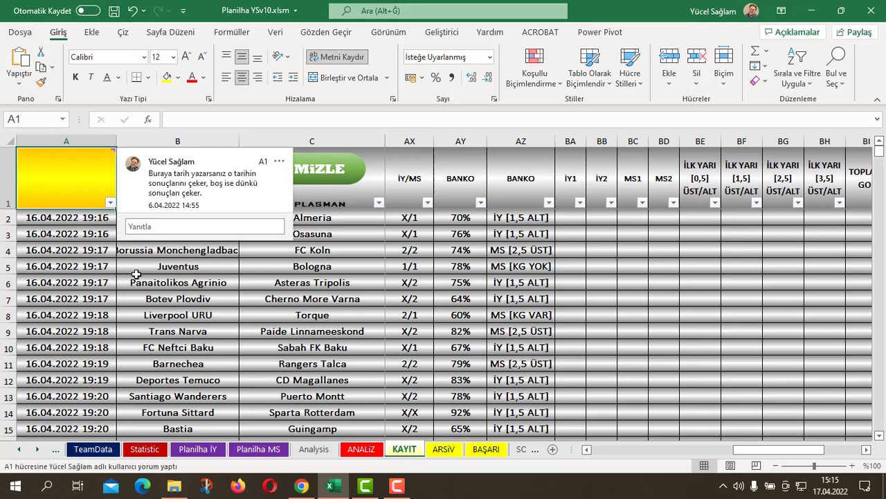
left_click(183, 300)
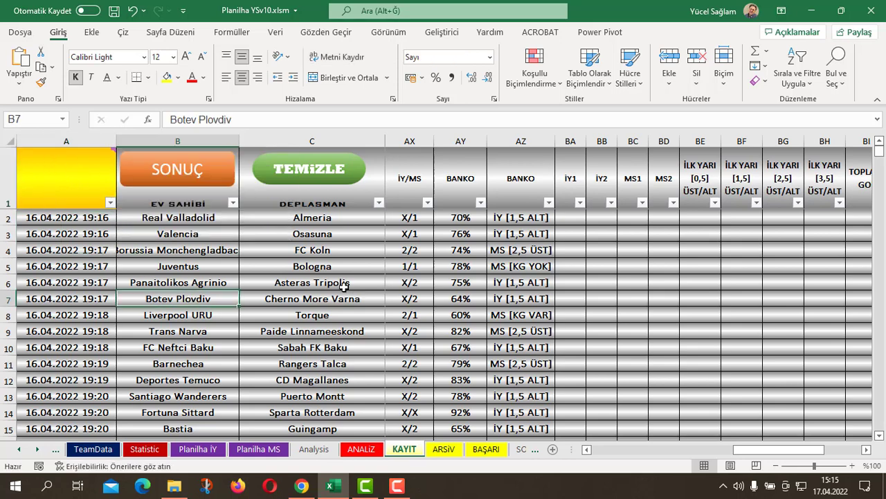
left_click(187, 175)
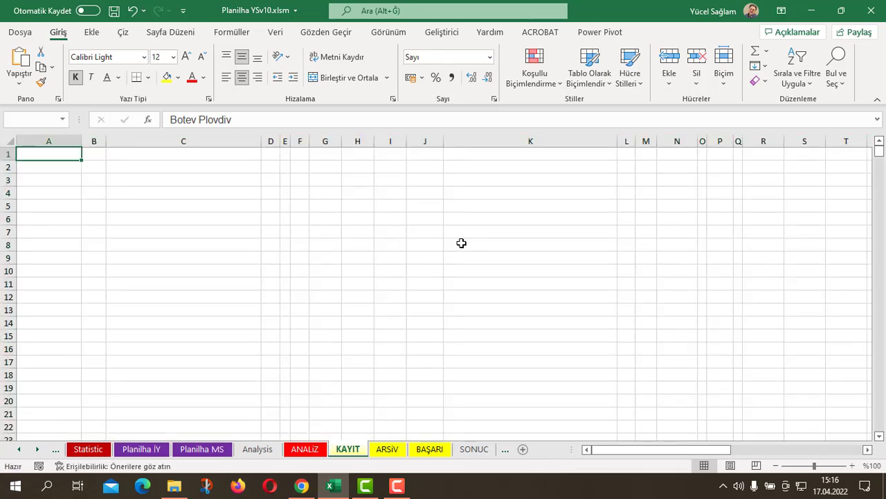
left_click(302, 486)
Go to The Seer v02 YouTube tab, read the description, and open the KATIL membership offer.
key("ctrl+Tab")
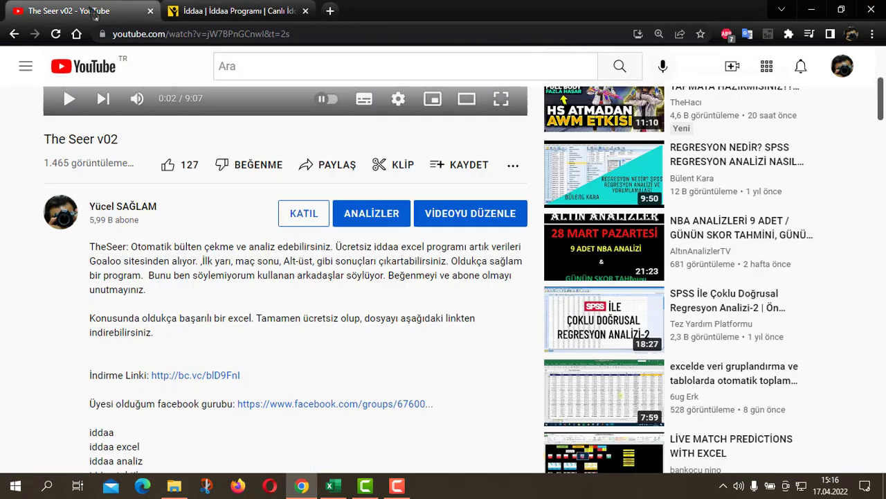
scroll(393, 294, "up", 4)
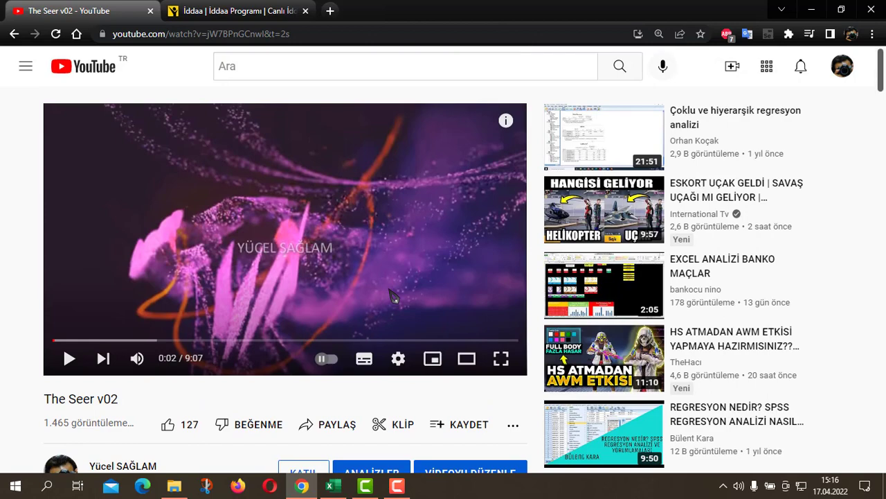
scroll(752, 248, "down", 4)
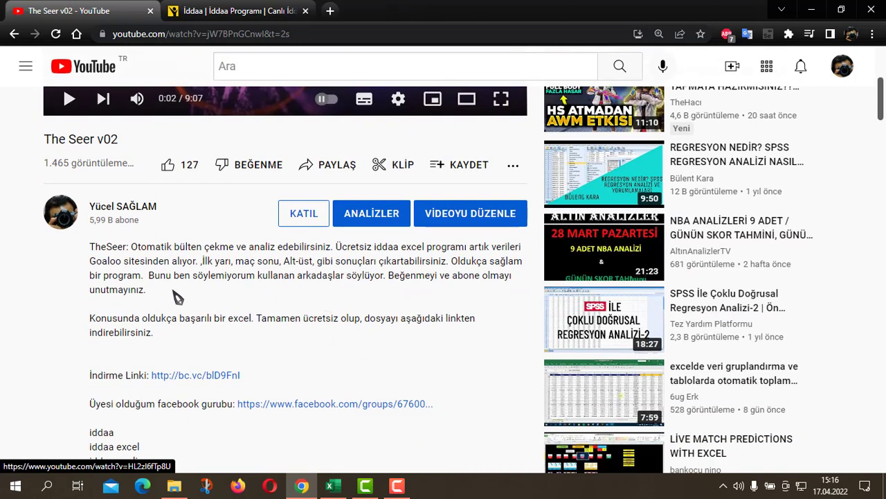
scroll(104, 294, "up", 4)
scroll(27, 295, "down", 3)
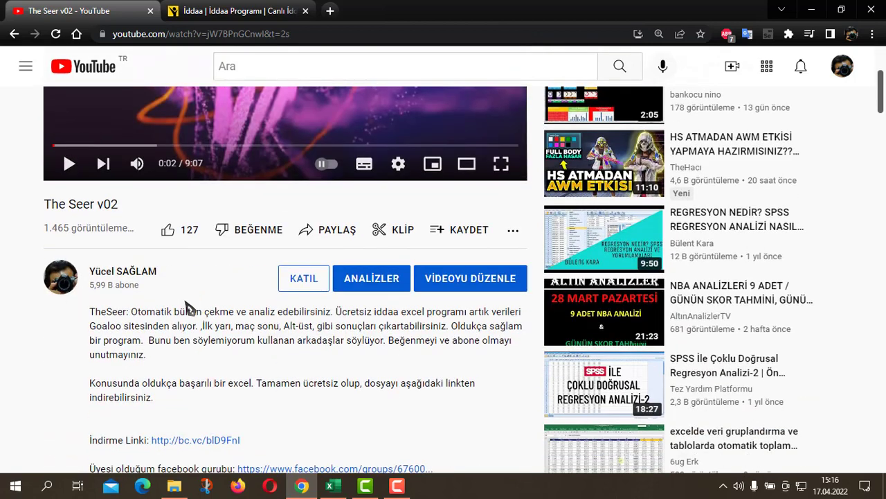
scroll(231, 312, "down", 2)
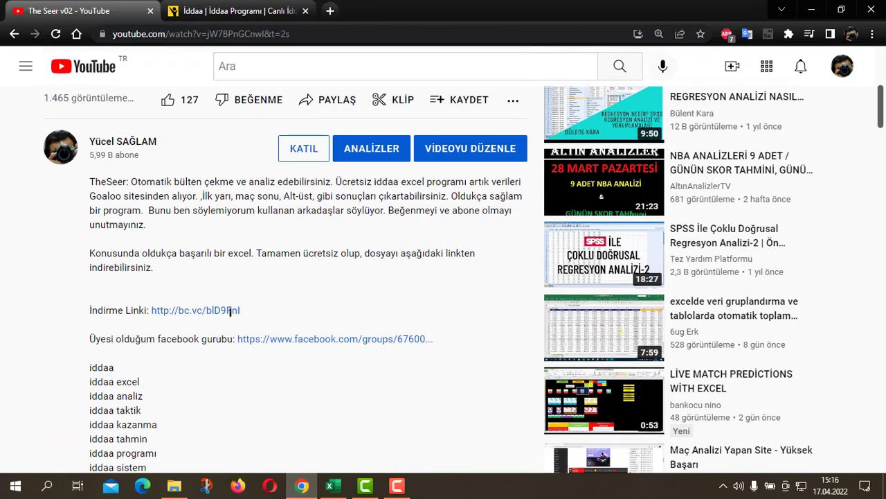
scroll(425, 340, "up", 2)
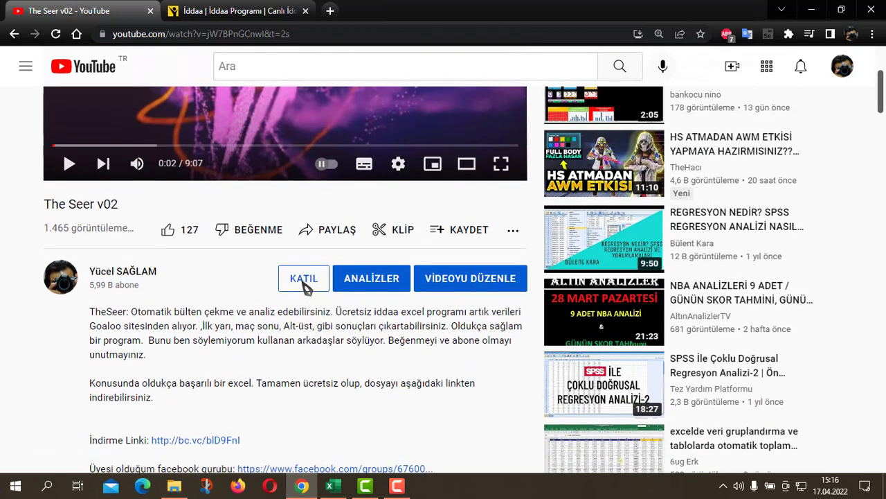
left_click(311, 285)
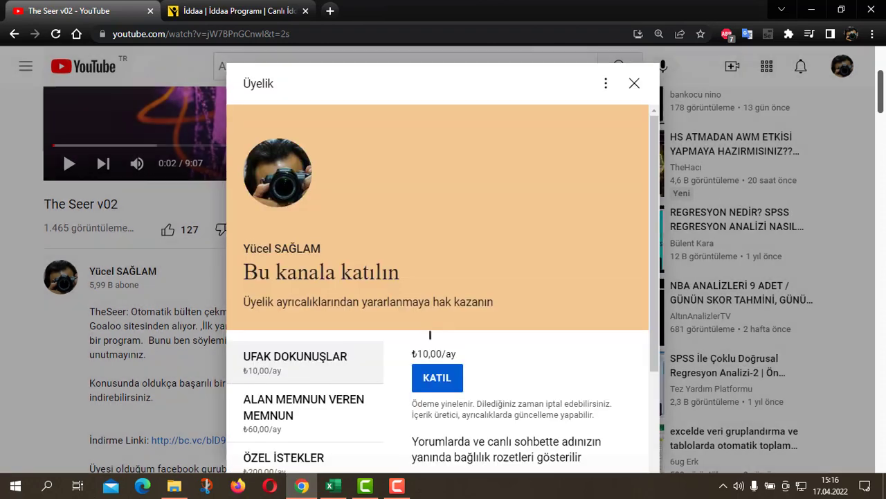
Look over the Üyelik membership perks, then close the dialog.
scroll(480, 288, "down", 3)
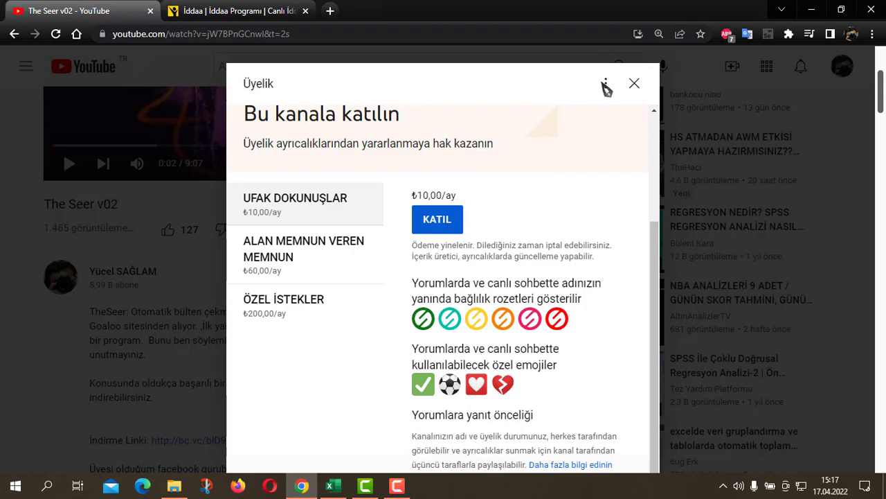
left_click(634, 84)
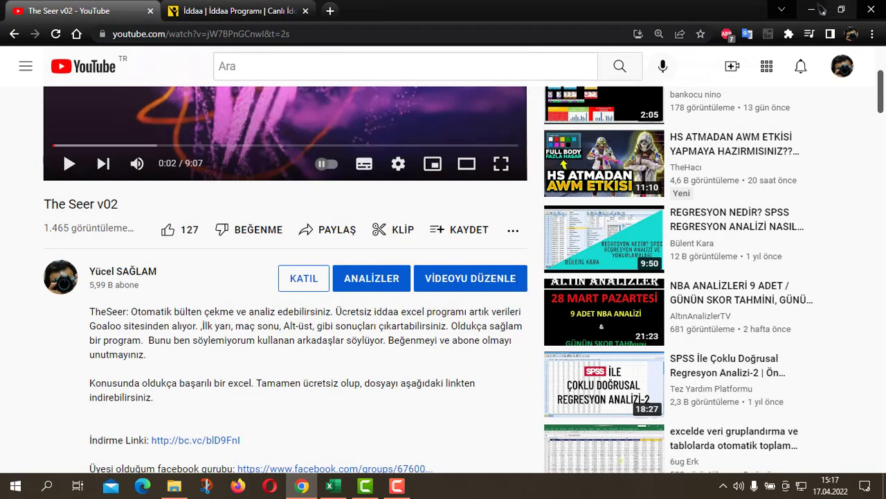
Back in Excel, check the İY1 VLOOKUP formula in BA2, then open the BAŞARI sheet.
left_click(812, 10)
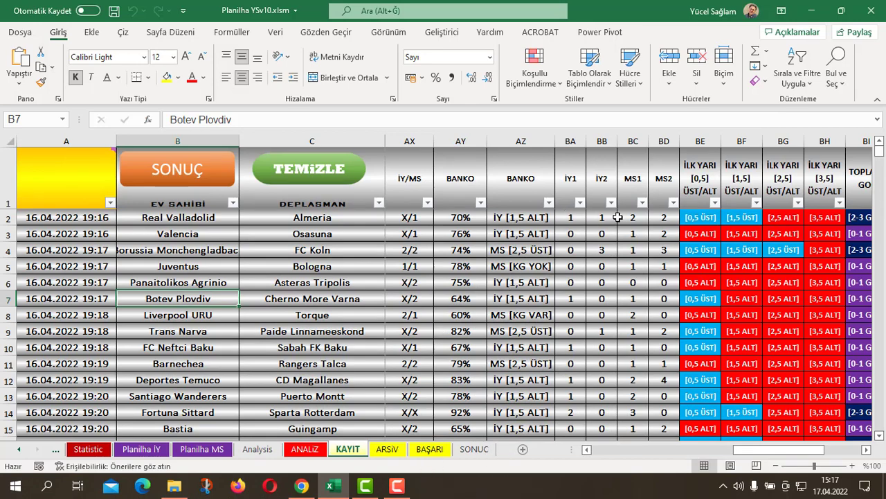
left_click(570, 219)
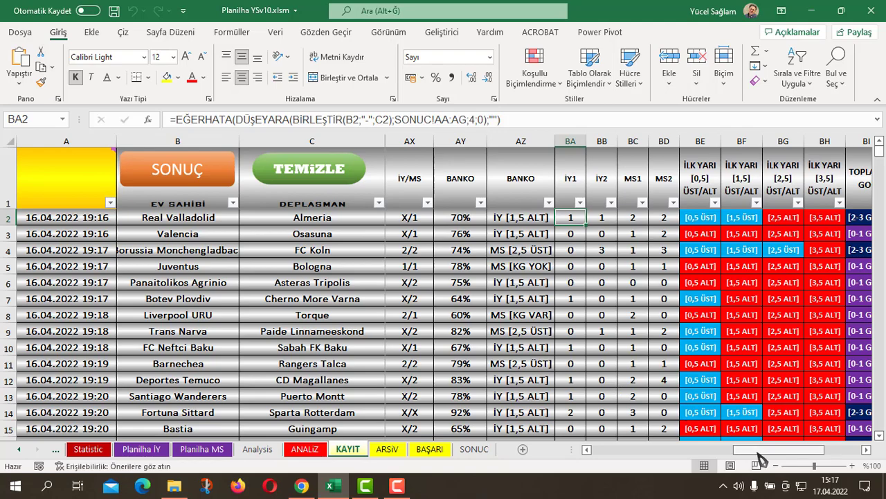
mouse_move(763, 449)
left_mouse_down()
mouse_move(801, 454)
mouse_move(681, 453)
left_mouse_up()
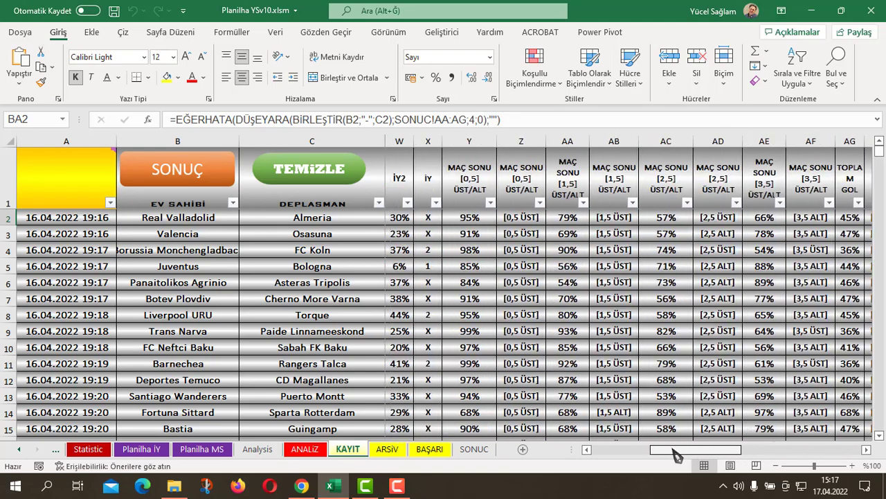
left_click(424, 449)
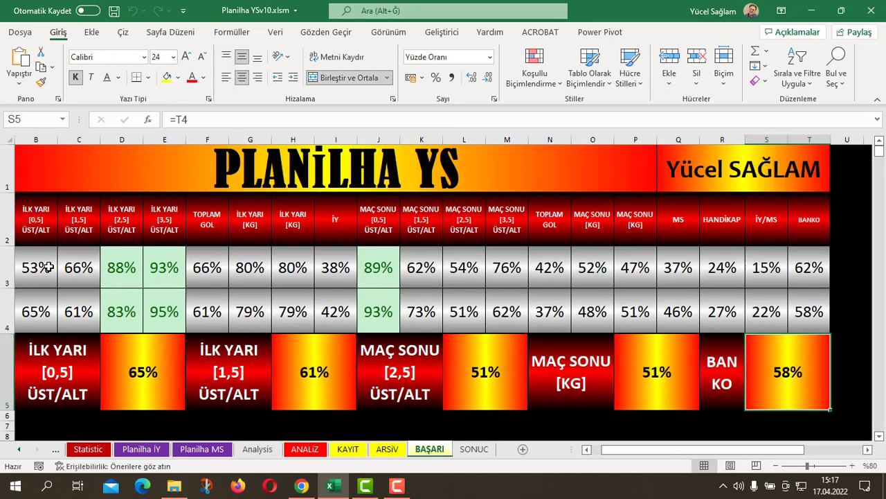
left_click_drag(48, 267, 810, 276)
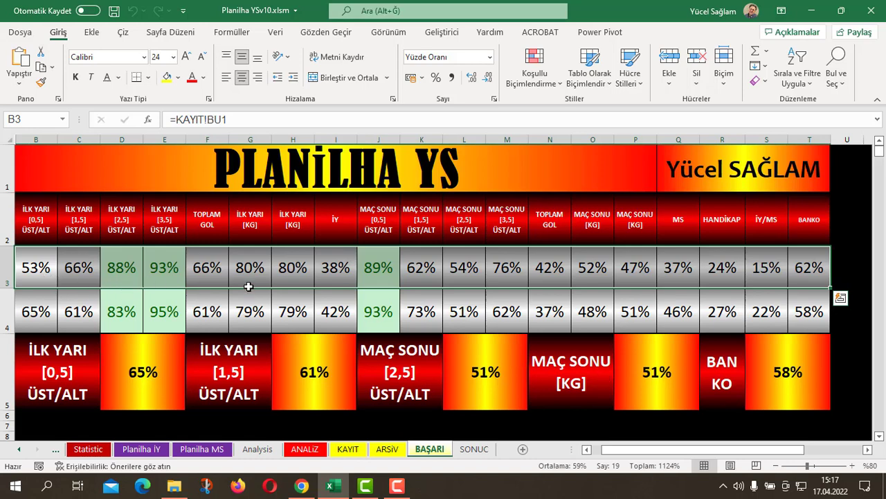
left_click(388, 278)
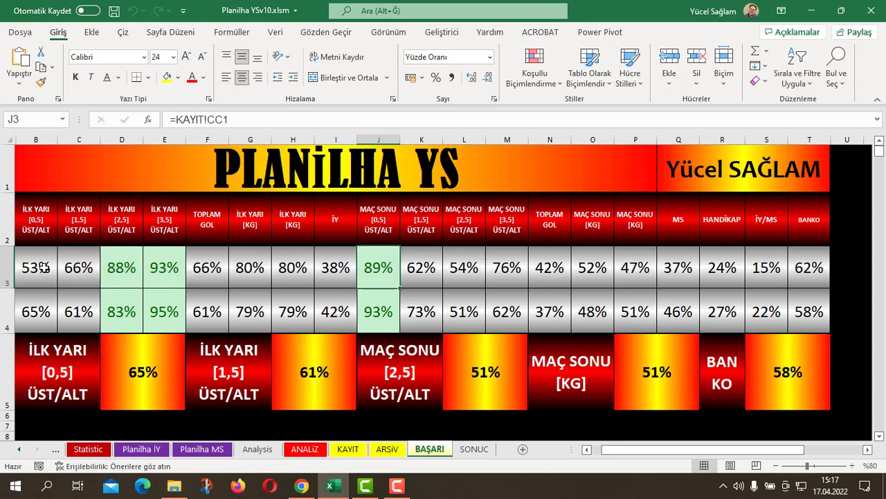
left_click(31, 271)
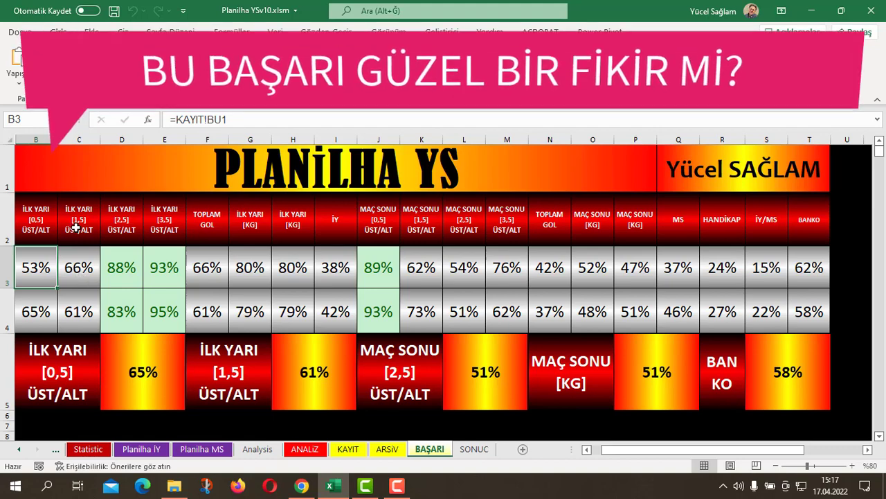
left_click(79, 274)
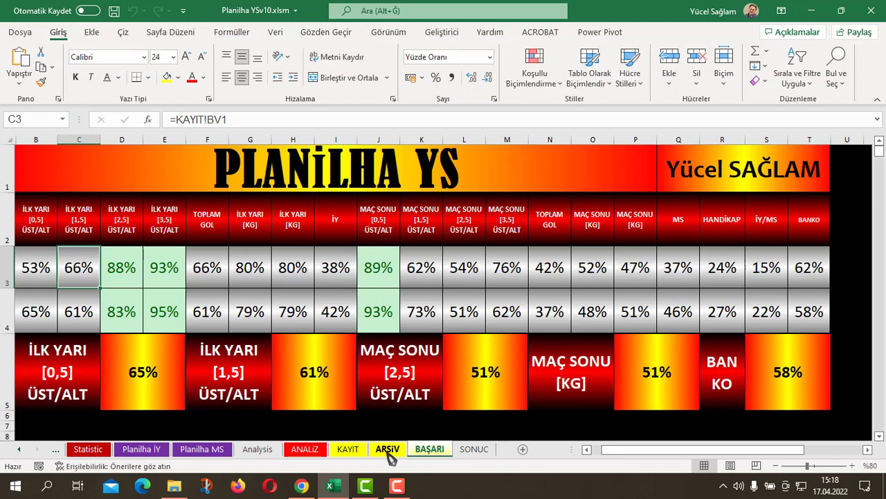
Filter the ARSİV archive's LİG column to ITA D1 only.
left_click(389, 454)
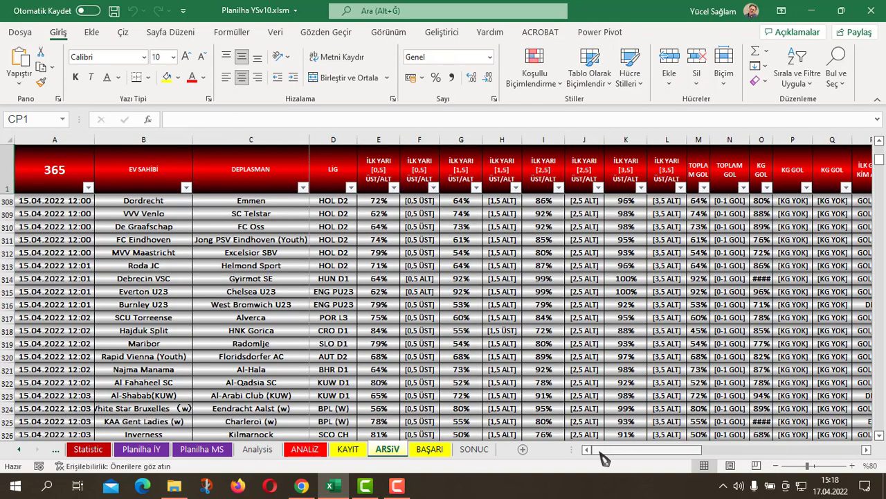
left_click(351, 187)
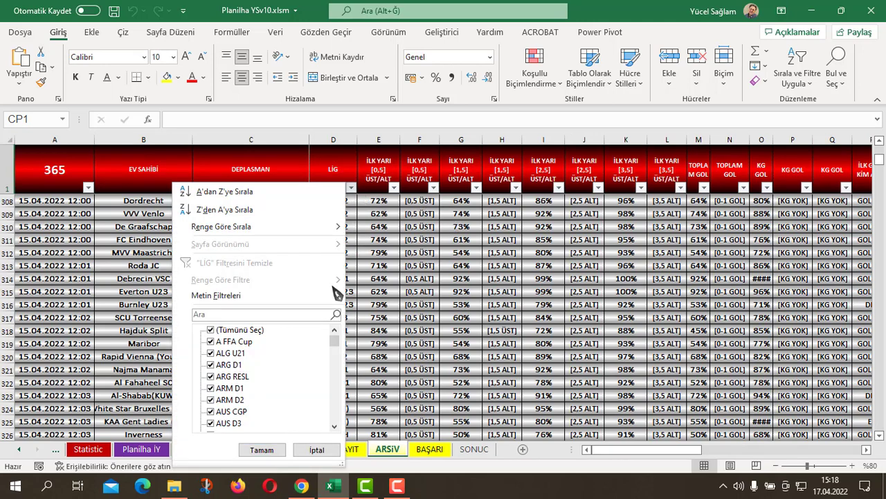
left_click(230, 330)
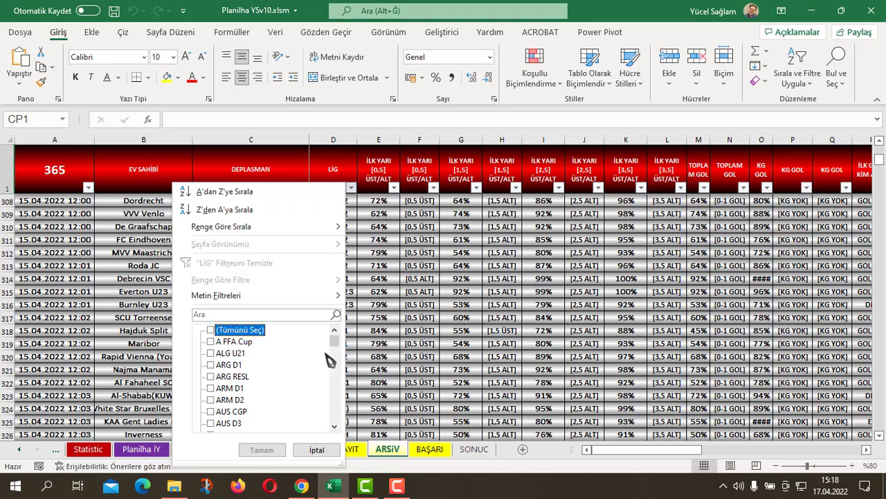
left_click(335, 426)
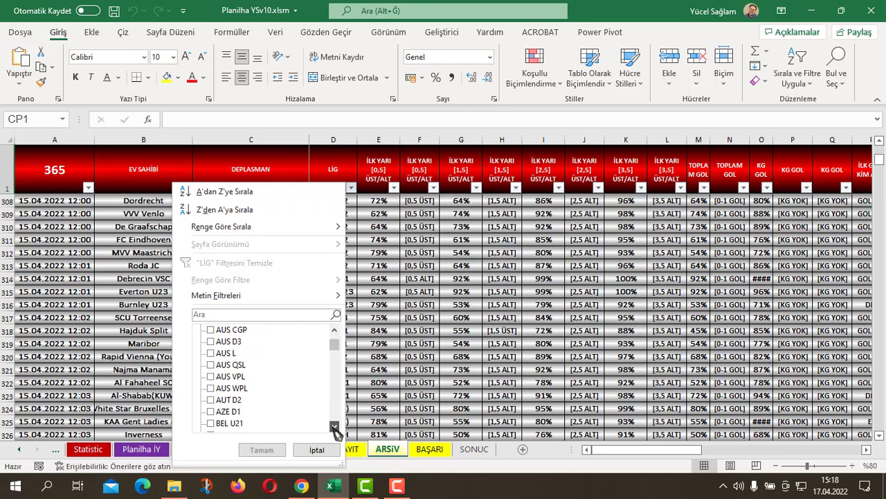
left_click_drag(334, 346, 335, 384)
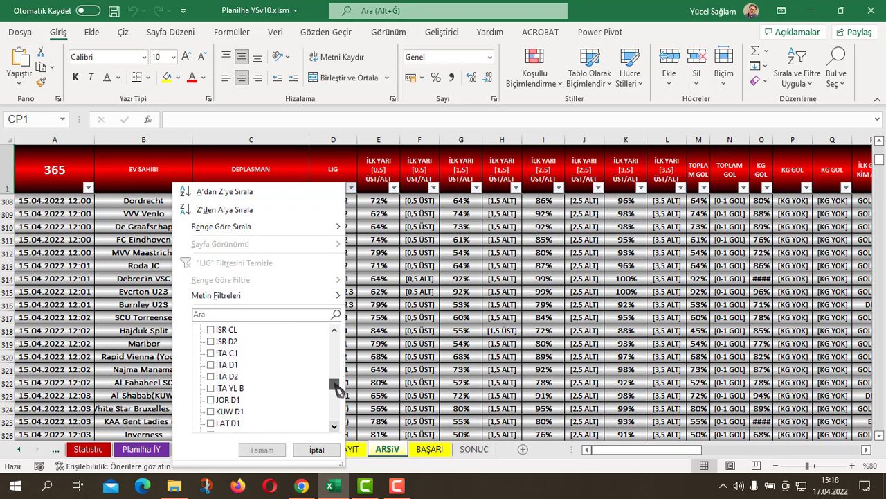
left_click(221, 365)
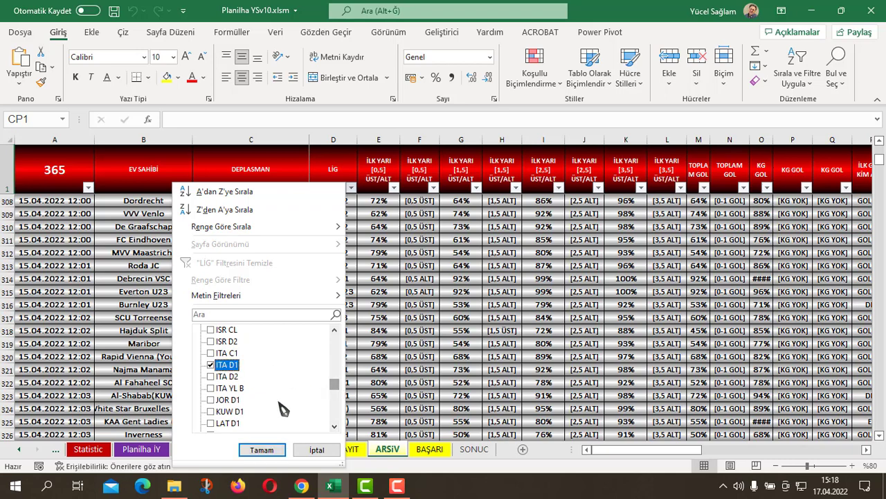
left_click(263, 450)
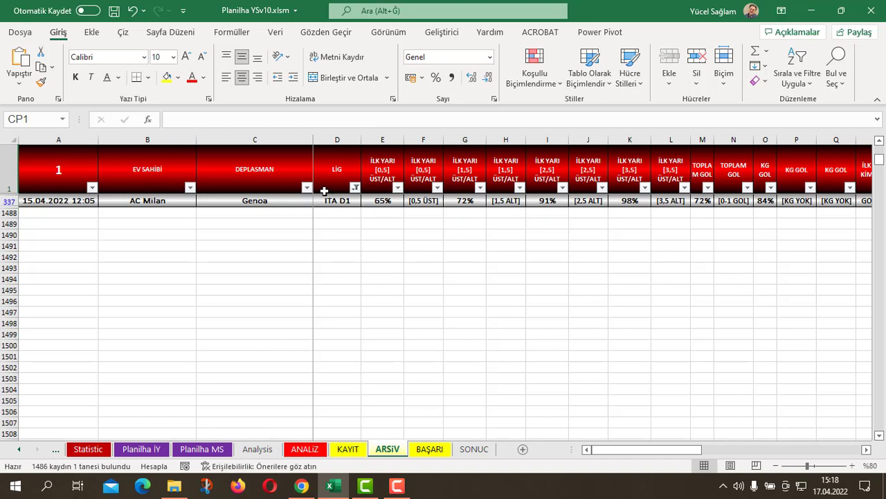
Change the LİG filter from ITA D1 to HOL D2 alone, leaving six matches.
left_click(356, 187)
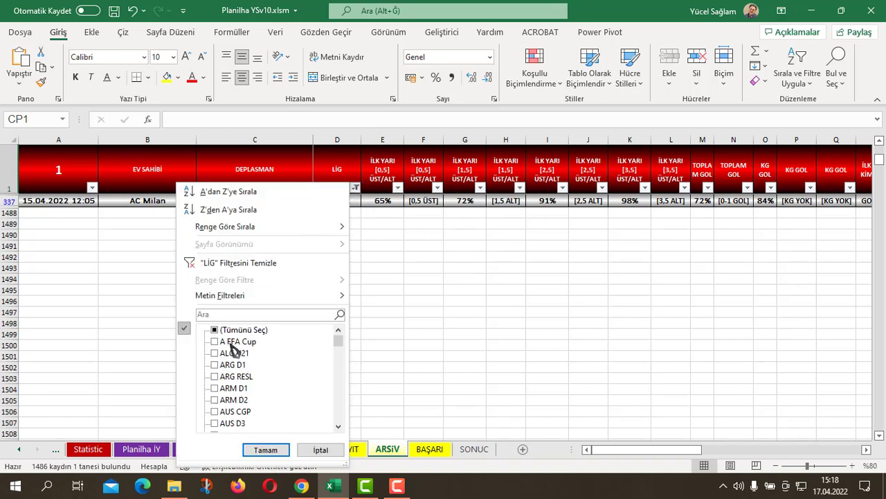
left_click(244, 331)
left_click(243, 330)
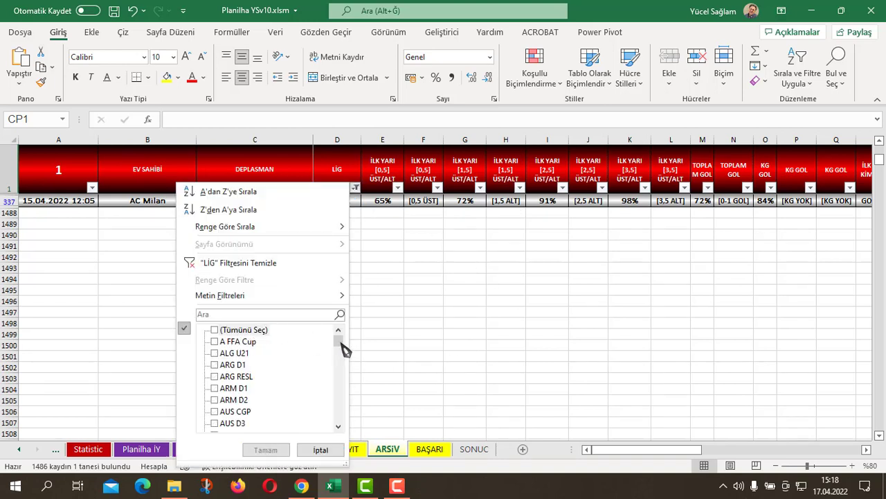
left_click_drag(342, 344, 340, 377)
left_click(215, 399)
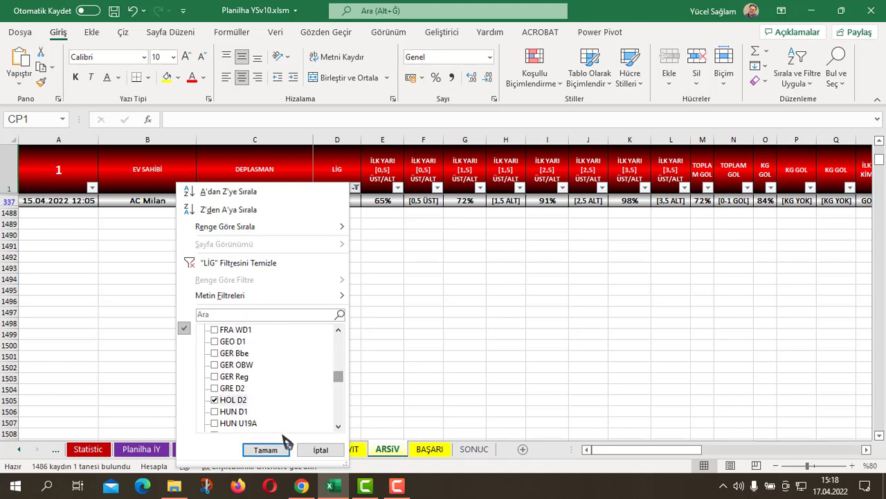
left_click(272, 449)
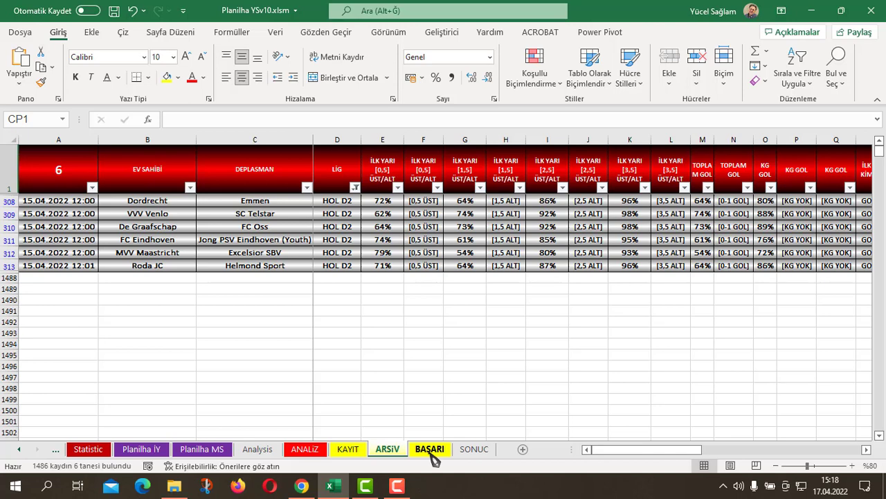
left_click(474, 449)
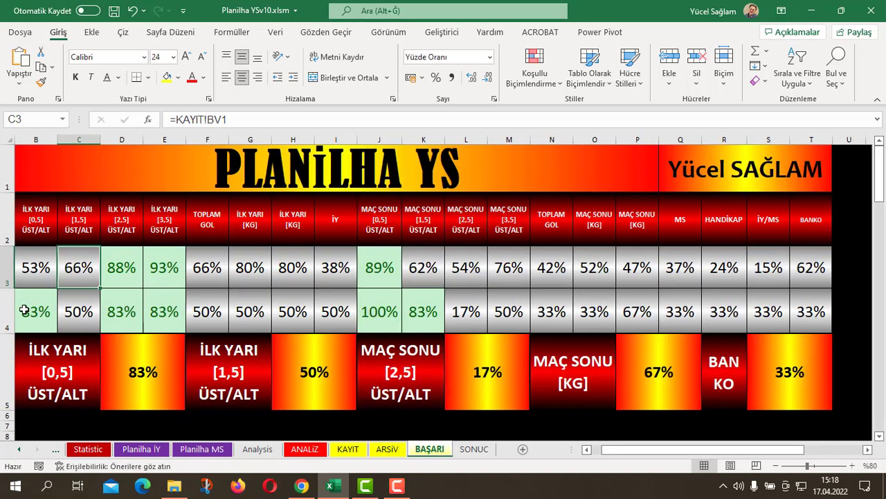
left_click_drag(24, 310, 824, 326)
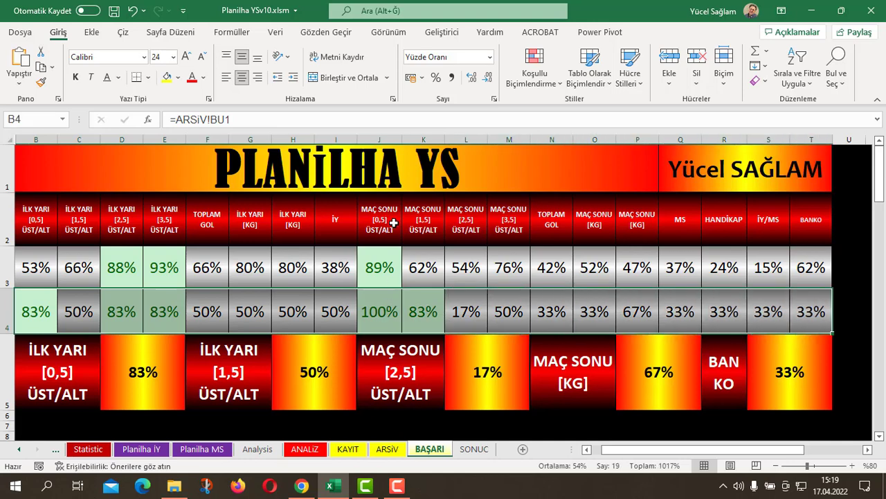
left_click(379, 319)
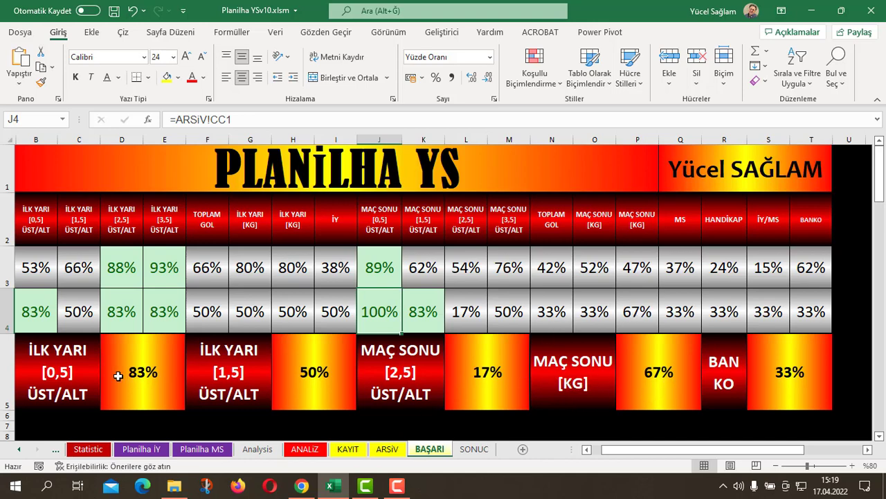
left_click(152, 383)
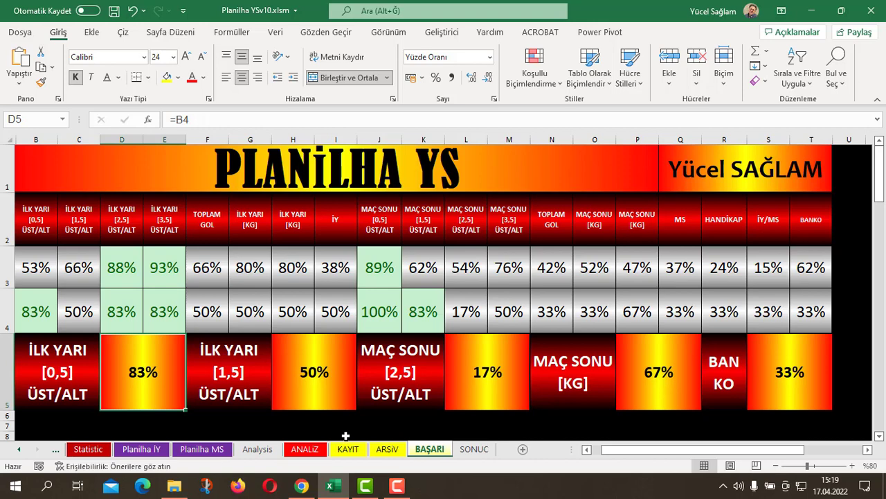
left_click_drag(32, 309, 817, 315)
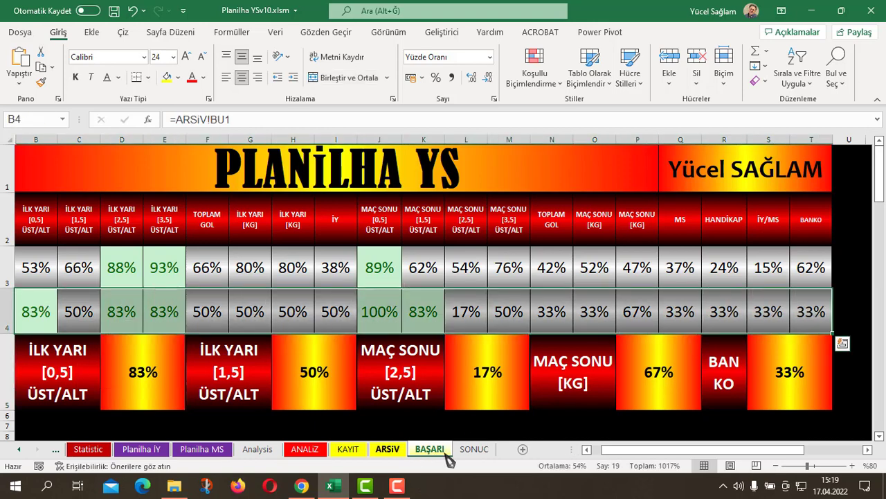
left_click(388, 450)
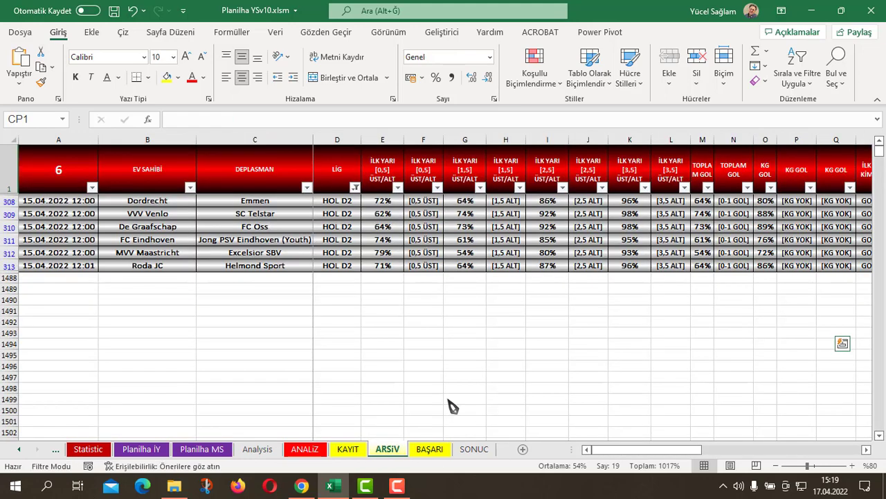
Filter the KAYIT log's LİG column to show only FRA D1 matches.
left_click(348, 448)
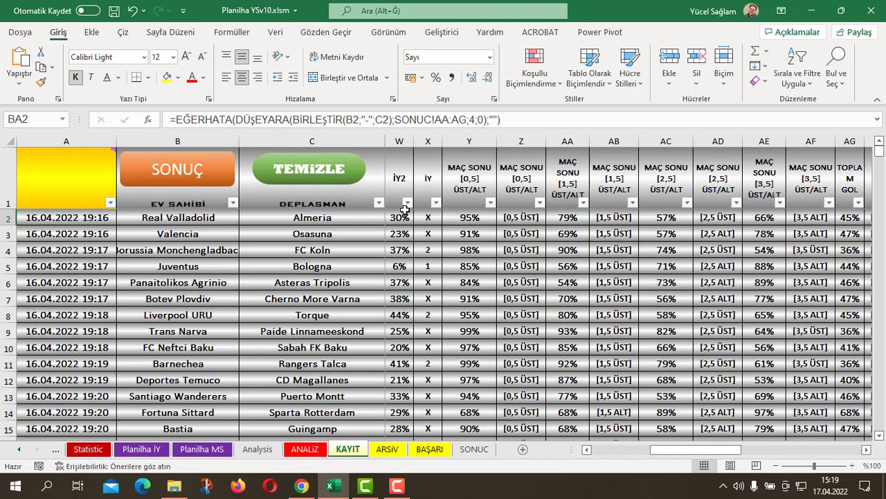
scroll(403, 211, "left", 6)
left_click(438, 202)
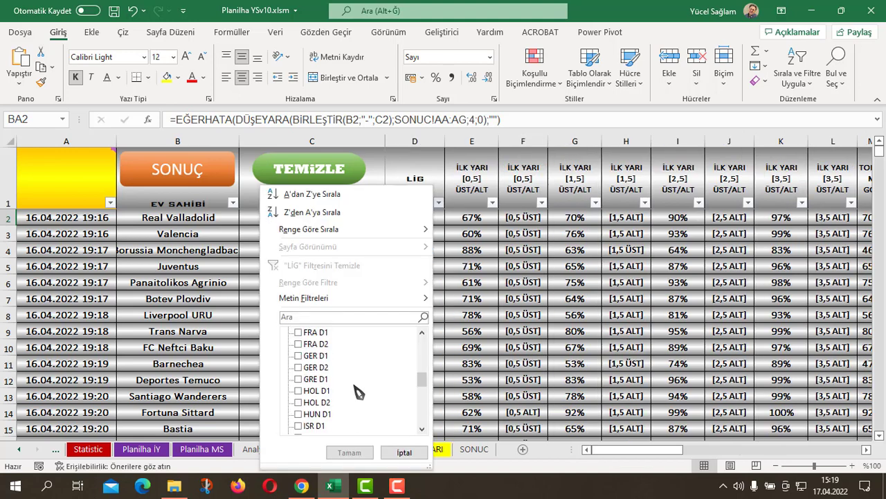
left_click(312, 332)
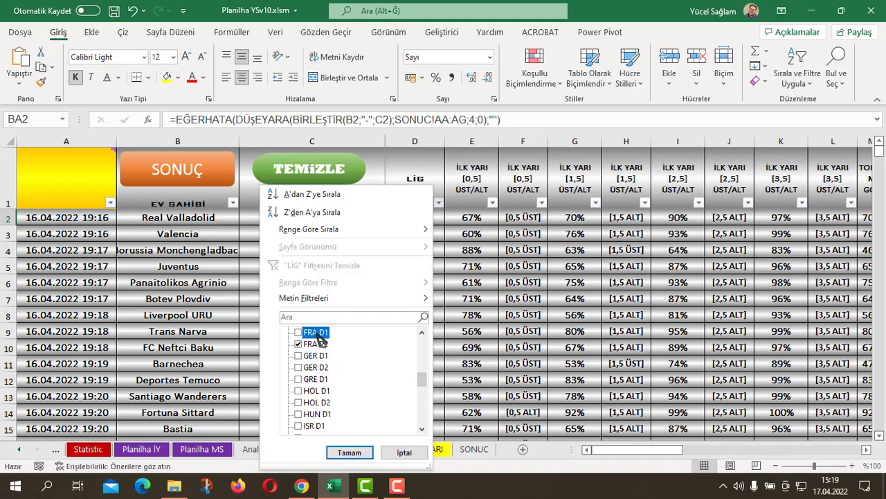
left_click(350, 452)
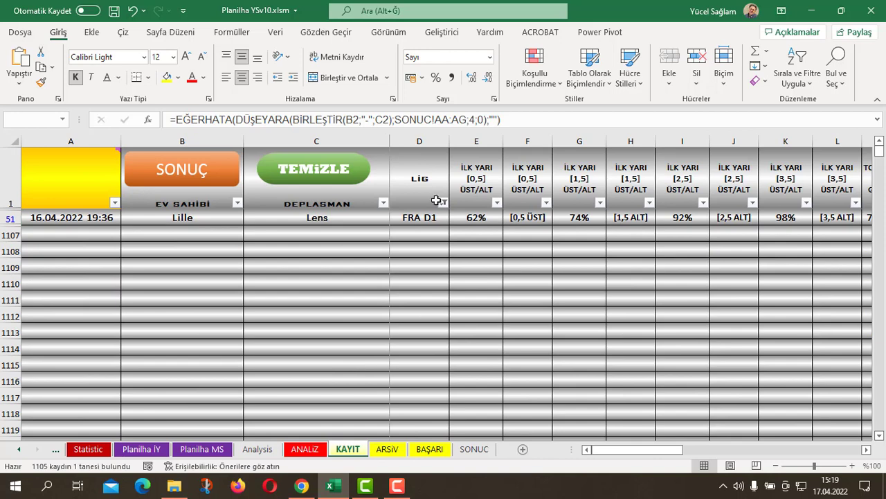
Re-filter the LİG column to SPA D1 only, leaving two of 1105 matches.
left_click(443, 202)
left_click(337, 333)
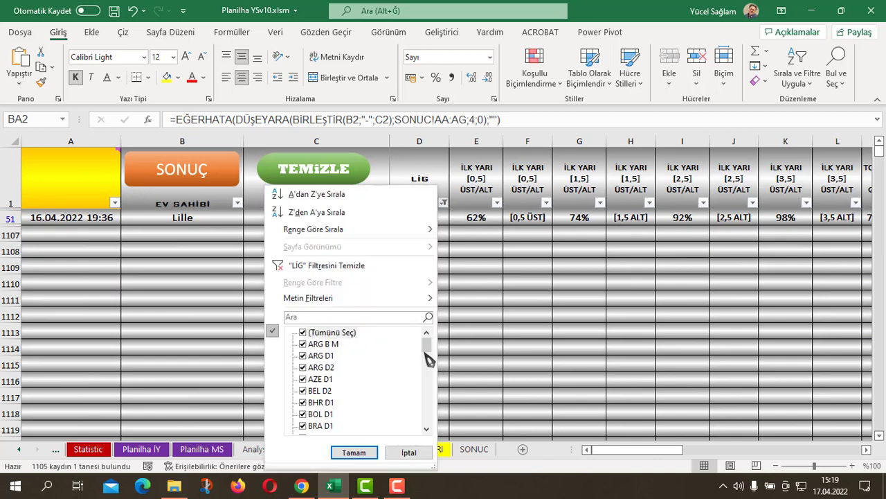
left_click(333, 332)
scroll(376, 390, "down", 3)
scroll(378, 396, "down", 6)
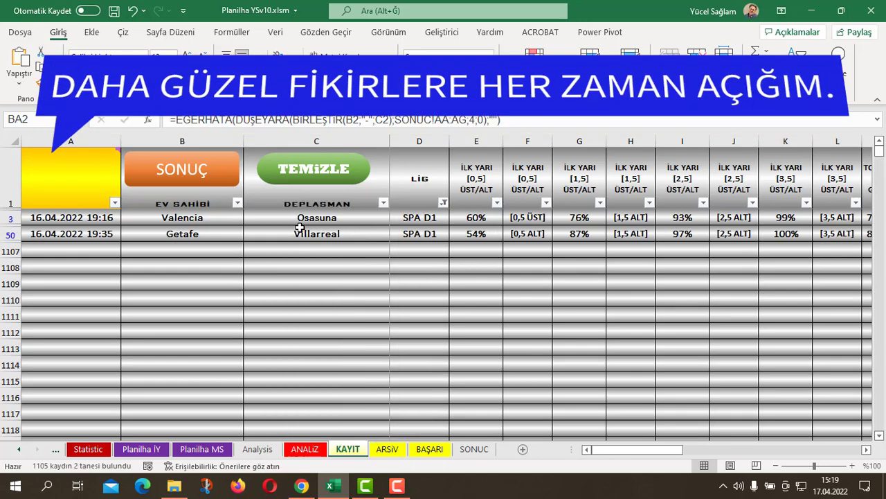
Widen BAŞARI's columns from D onward so the #### results display as 100%.
left_click(424, 450)
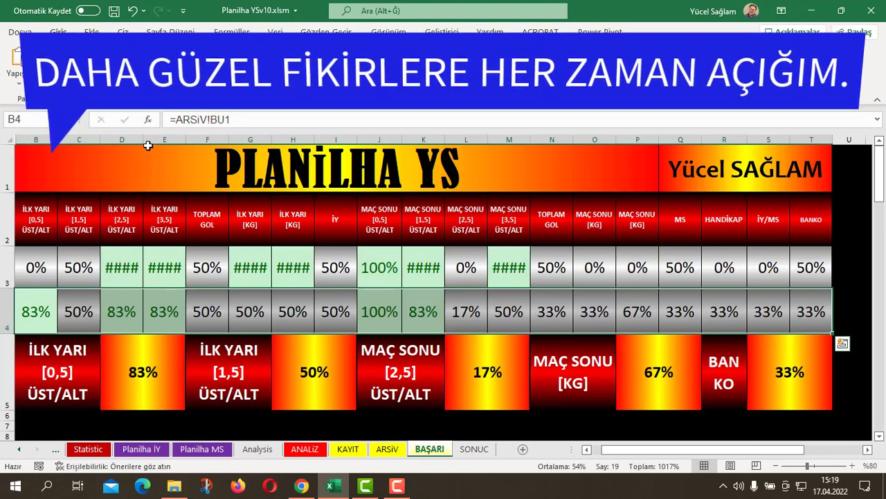
left_click_drag(144, 139, 189, 139)
left_click_drag(275, 139, 278, 139)
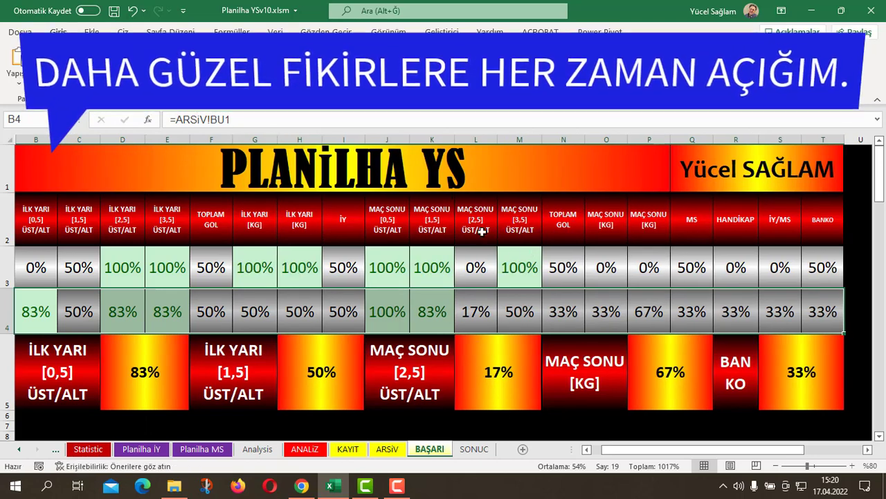
Select the MAÇ SONU header and result cells J2:J3 and K2:K3.
left_click_drag(433, 216, 443, 262)
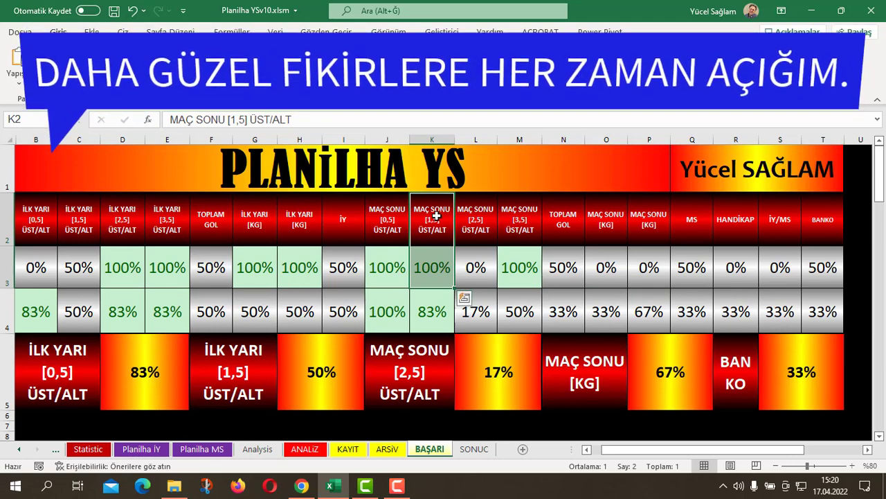
left_click_drag(427, 208, 432, 265)
left_click_drag(384, 217, 392, 261)
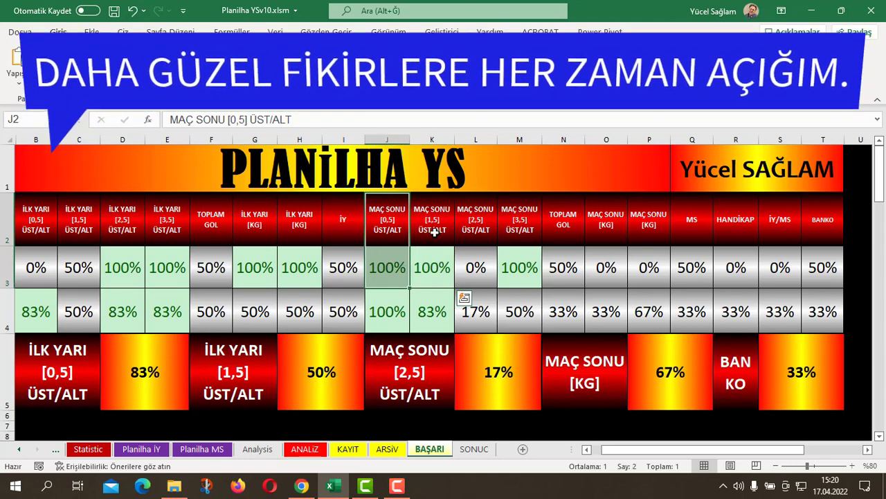
left_click_drag(432, 233, 432, 273)
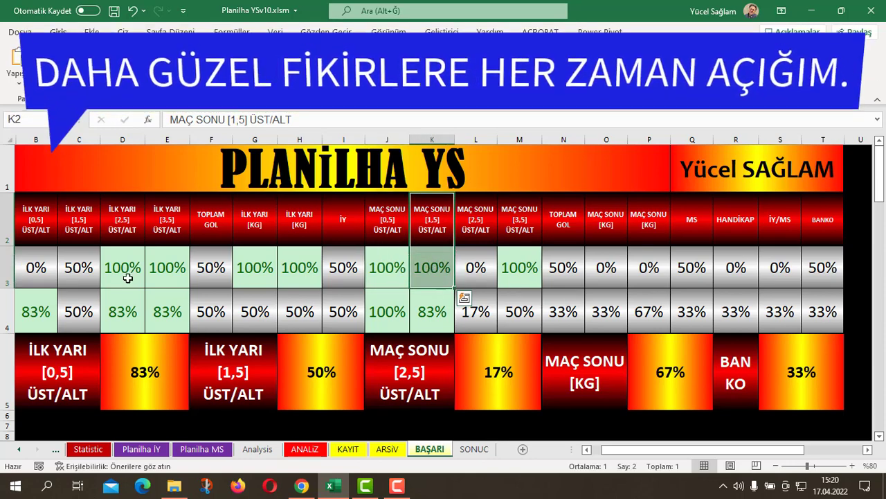
Clear KAYIT's LİG filter by choosing (Tümünü Seç).
left_click(348, 448)
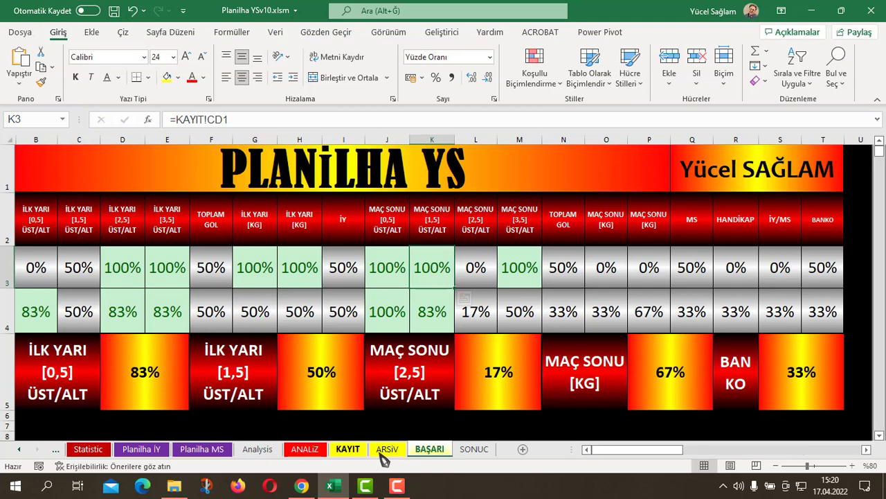
left_click(443, 202)
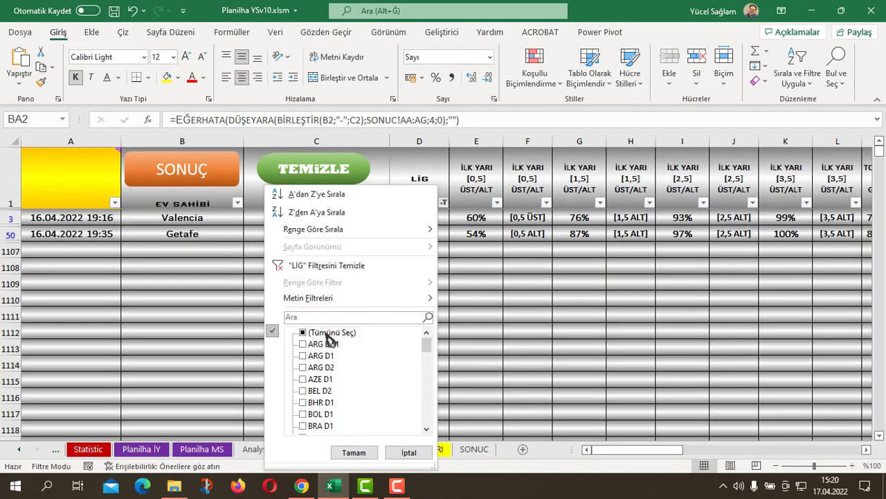
left_click(333, 334)
left_click(356, 447)
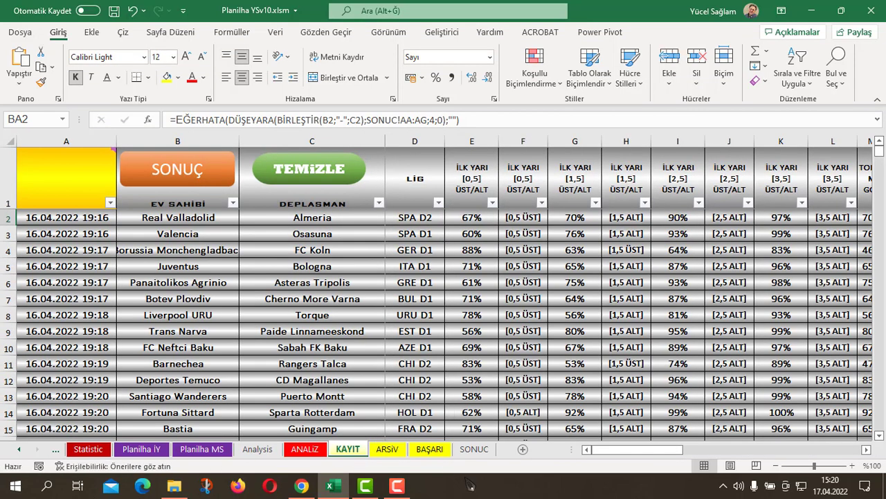
Clear all filters on ARŞİV with Sırala ve Filtre Uygula > Temizle and jump to the last row.
key("ctrl+Page_Down")
key("ctrl+Page_Down")
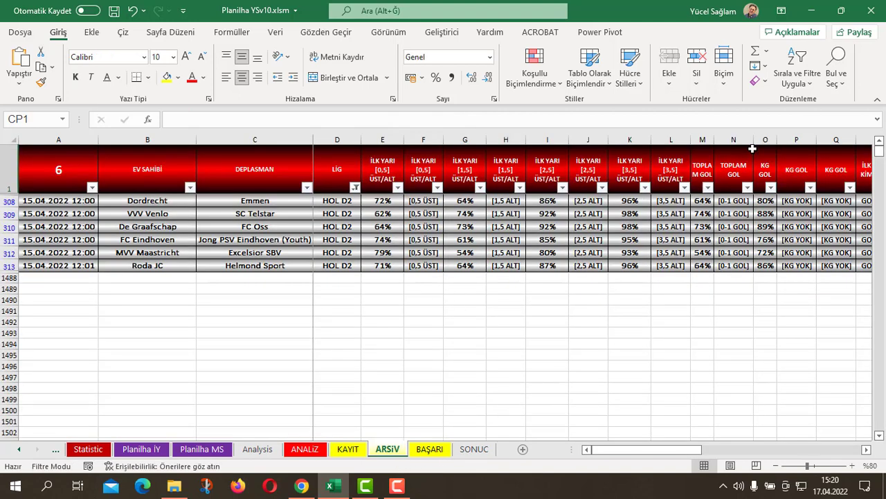
left_click(795, 82)
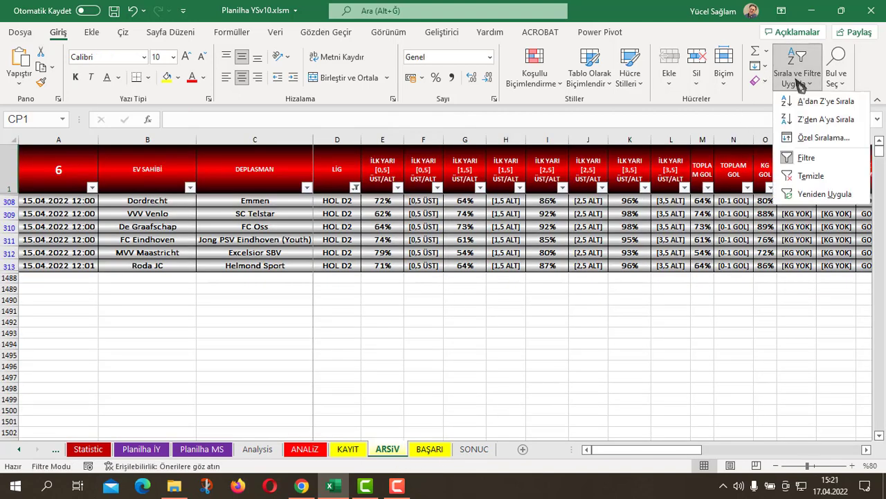
left_click(797, 173)
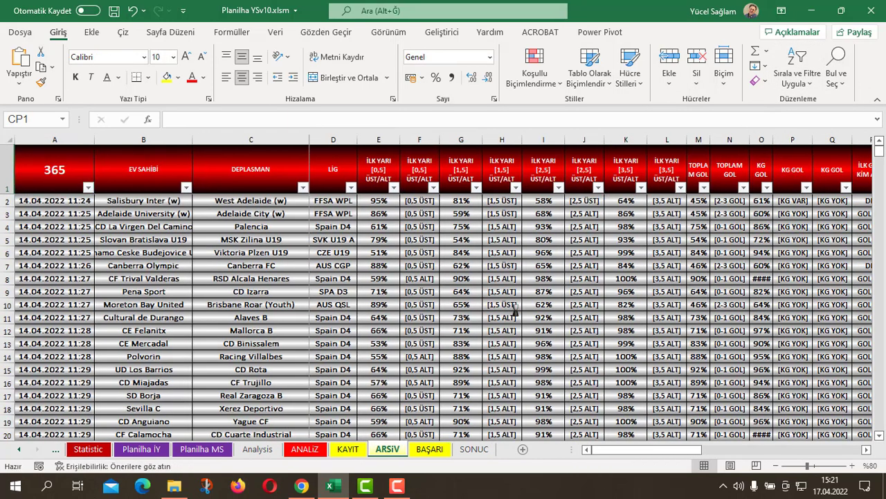
key("ctrl+Down")
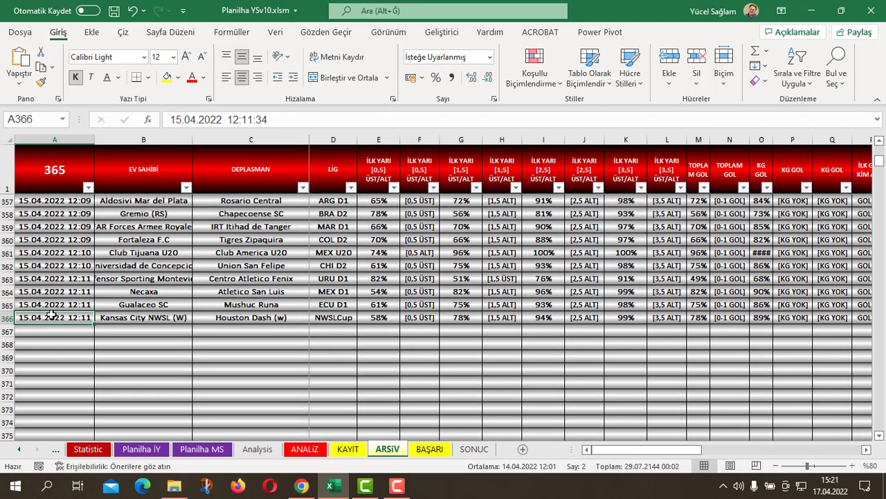
Scroll through the KAYIT table's logged 16.04.2022 match results.
left_click(348, 449)
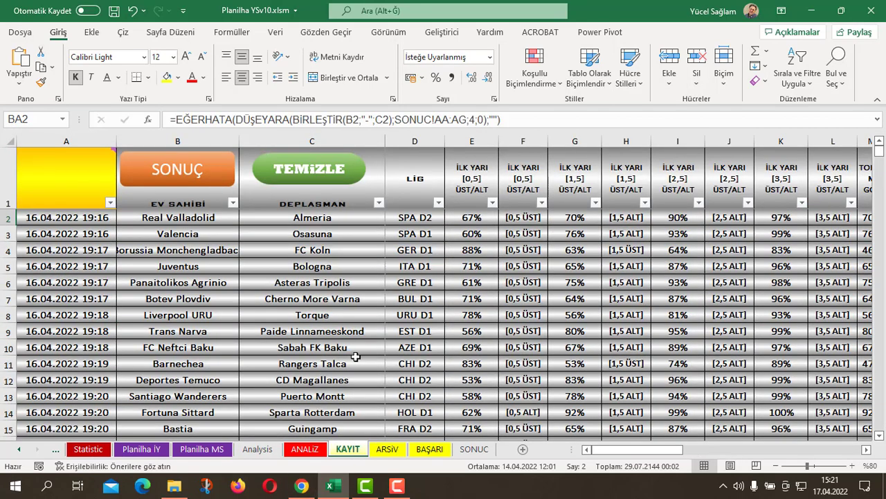
scroll(361, 330, "down", 1)
scroll(361, 330, "down", 4)
scroll(361, 330, "down", 5)
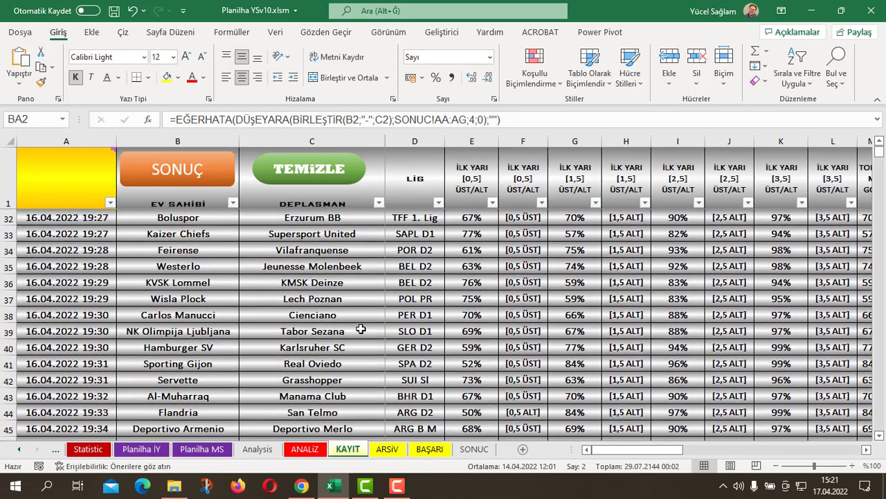
scroll(361, 330, "down", 3)
left_click_drag(626, 448, 774, 462)
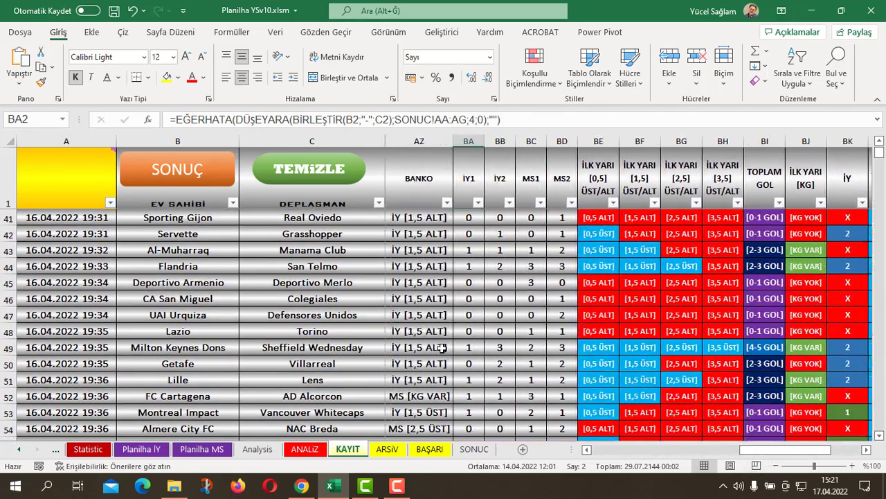
scroll(441, 347, "down", 1)
scroll(436, 346, "down", 6)
scroll(430, 345, "down", 1)
scroll(425, 344, "up", 3)
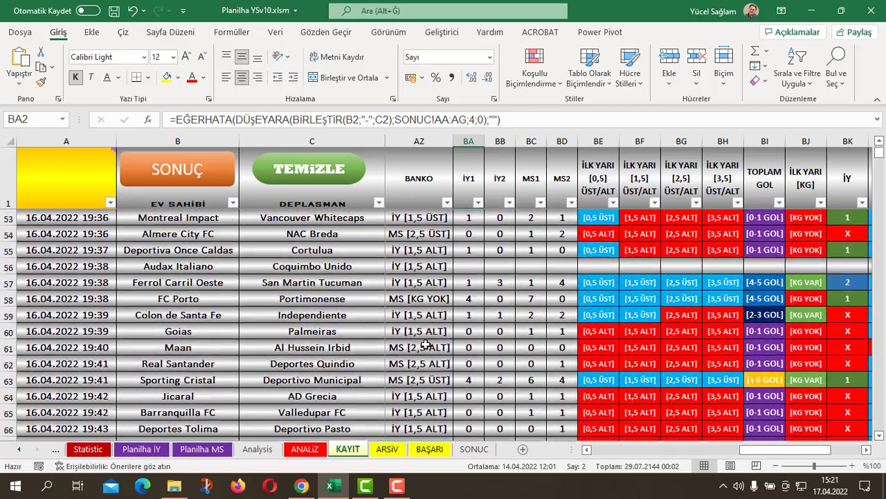
scroll(244, 344, "up", 4)
scroll(244, 345, "up", 6)
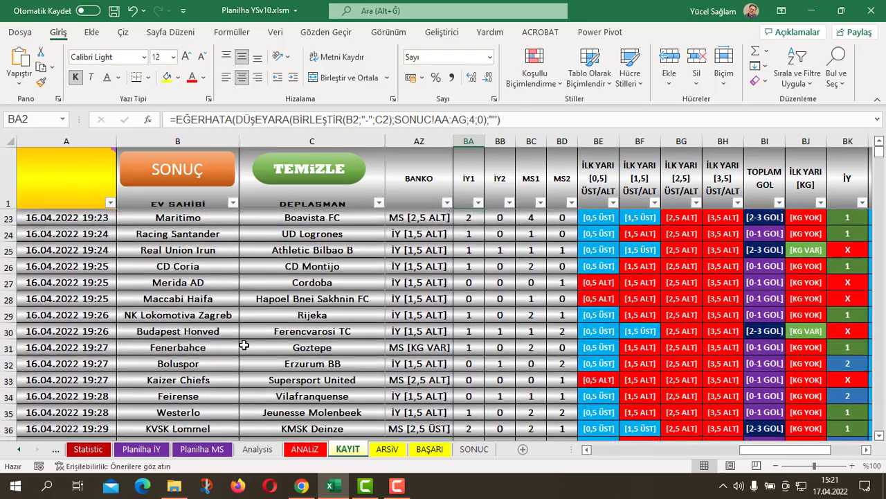
scroll(244, 345, "up", 7)
scroll(333, 345, "down", 1)
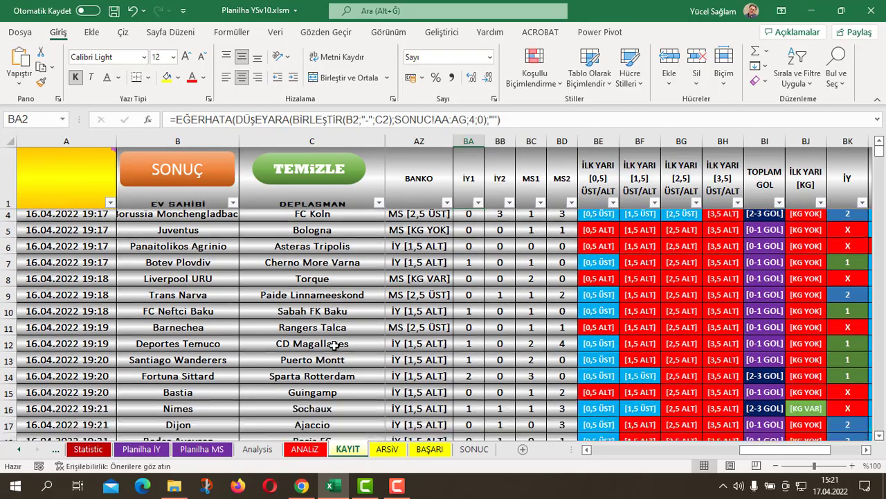
scroll(333, 345, "down", 9)
scroll(333, 346, "down", 3)
scroll(333, 345, "down", 3)
scroll(333, 345, "down", 3)
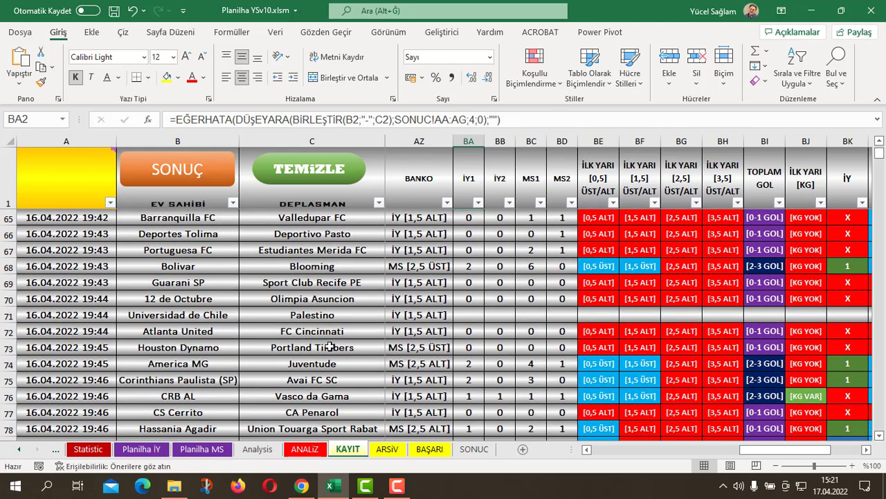
scroll(331, 347, "down", 4)
scroll(330, 347, "down", 1)
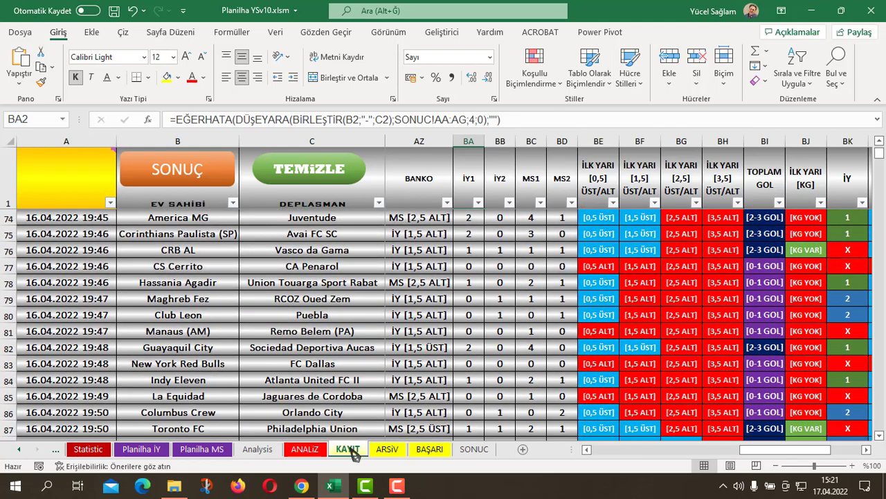
Glance at the Analysis sheet, then return to KAYIT scrolled back up to row 2.
left_click(257, 449)
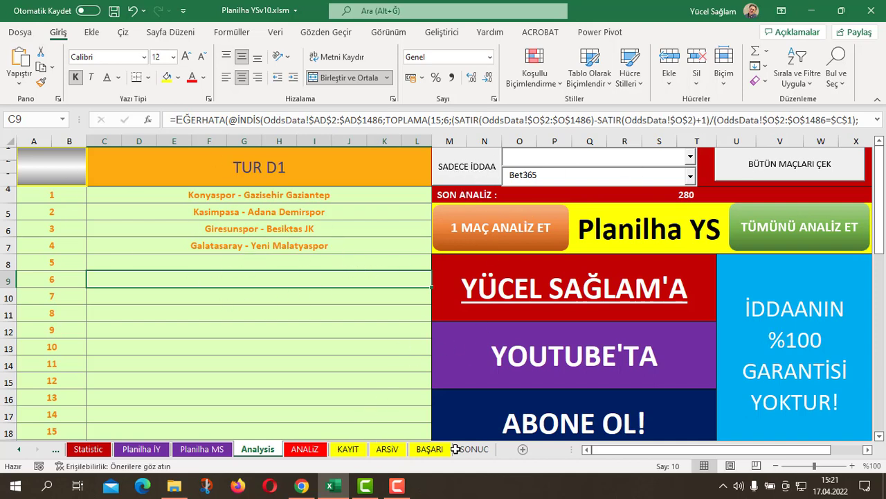
left_click_drag(455, 449, 313, 463)
left_click(348, 448)
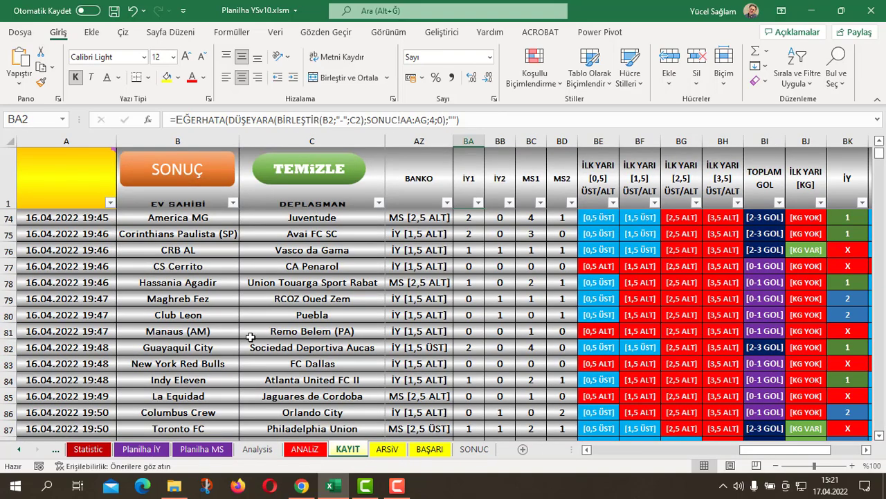
scroll(250, 337, "up", 10)
scroll(256, 338, "up", 10)
scroll(256, 338, "up", 4)
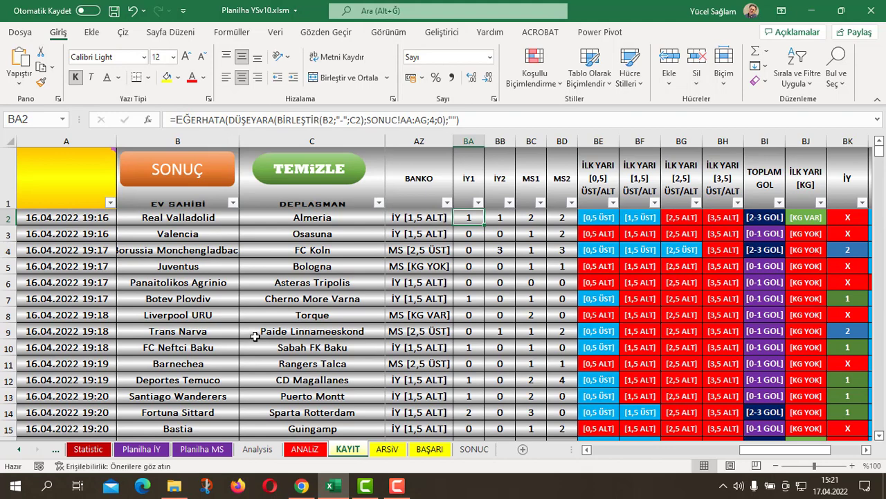
Copy KAYIT's 16.04.2022 match rows 2–90.
left_click(8, 216)
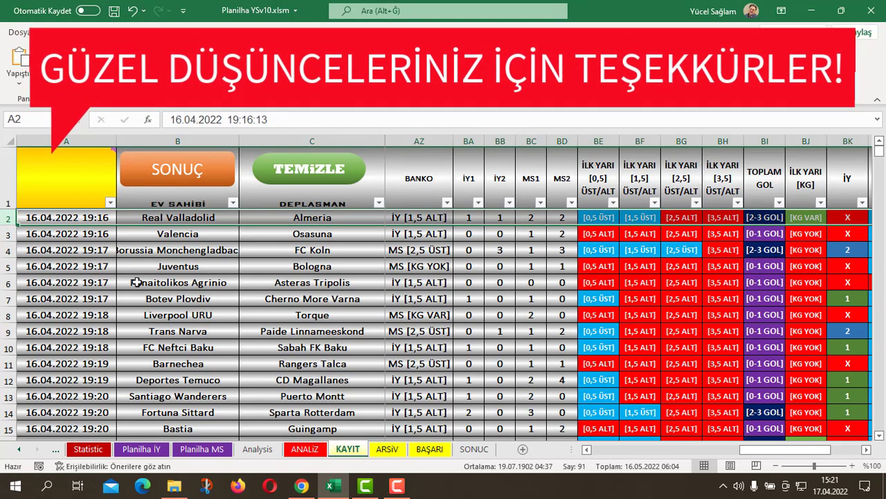
scroll(135, 285, "down", 2)
scroll(133, 287, "down", 7)
scroll(133, 289, "down", 5)
scroll(132, 292, "down", 5)
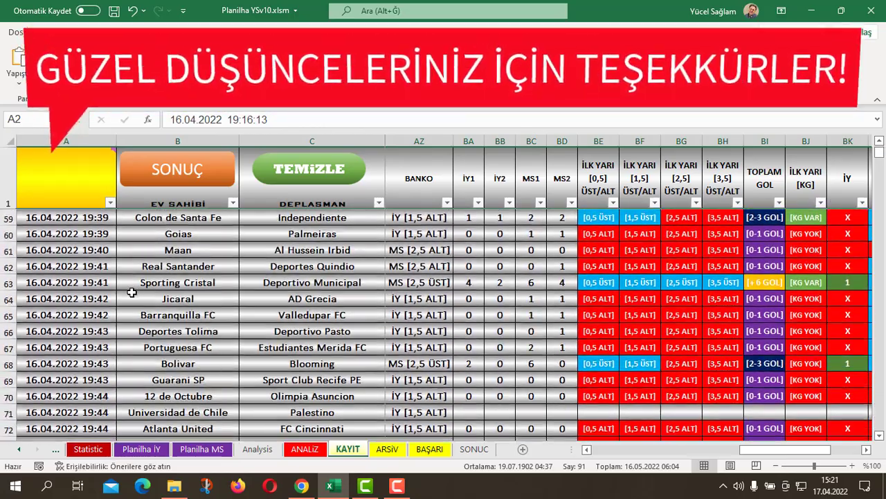
scroll(130, 293, "down", 9)
scroll(129, 295, "down", 8)
scroll(129, 296, "up", 1)
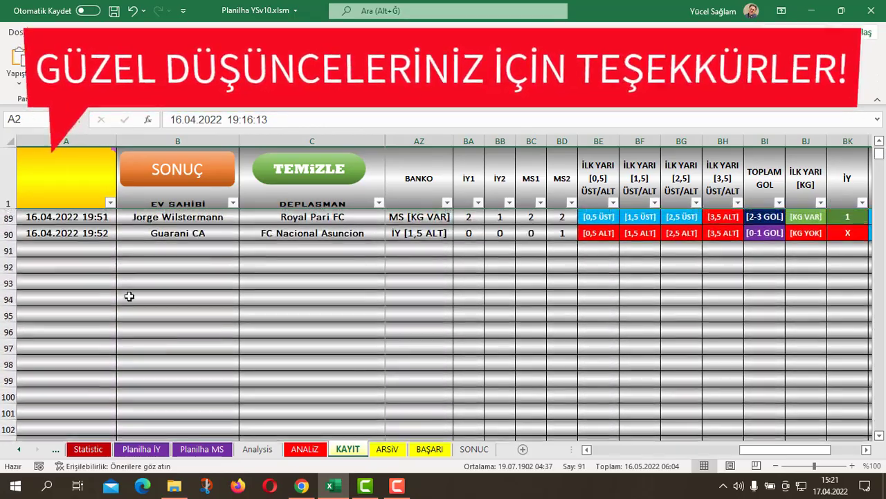
scroll(129, 296, "up", 2)
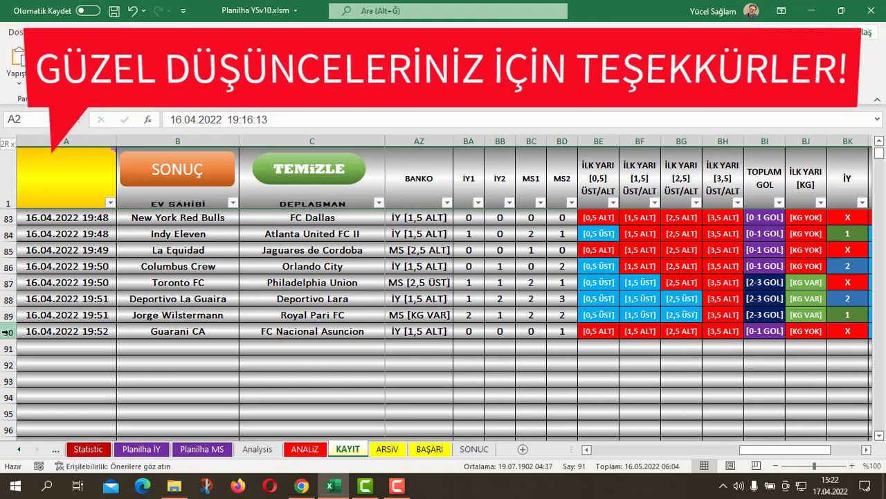
left_click(6, 332, "shift")
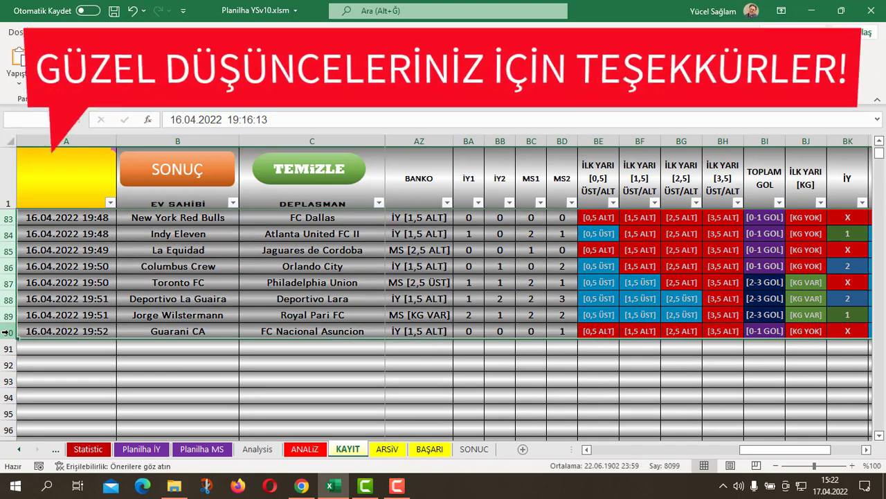
right_click(6, 332)
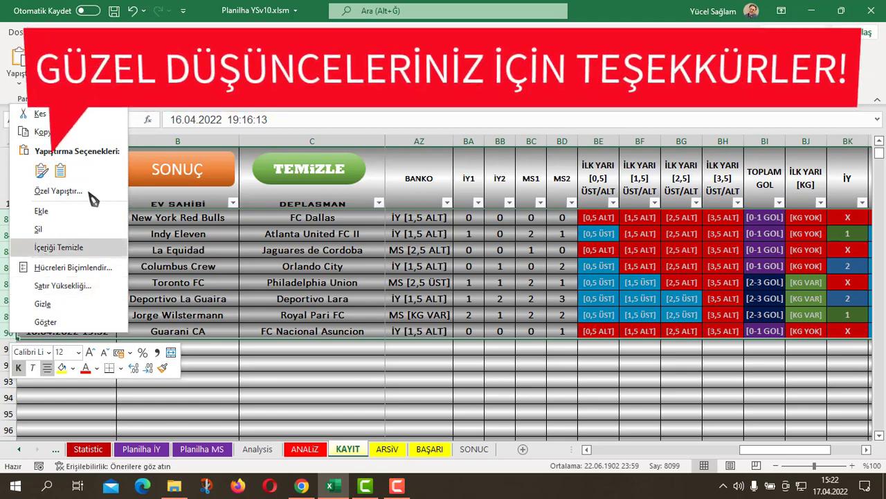
left_click(48, 131)
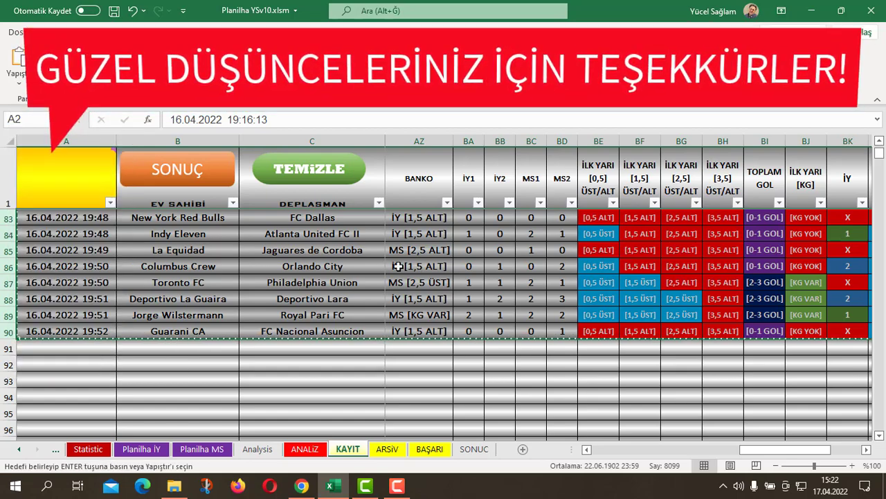
Paste them at ARŞİV row A367 as Değerler ve Kaynak Biçimlendirmesi.
left_click(388, 448)
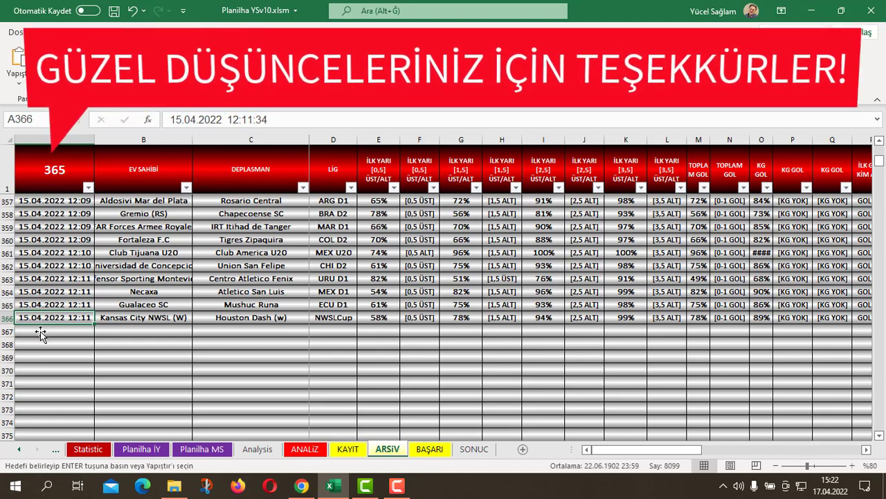
left_click(40, 331)
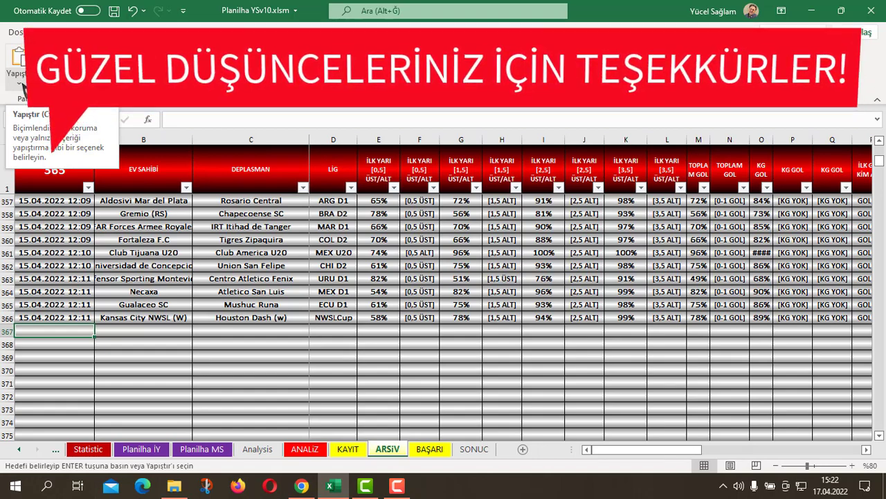
left_click(24, 88)
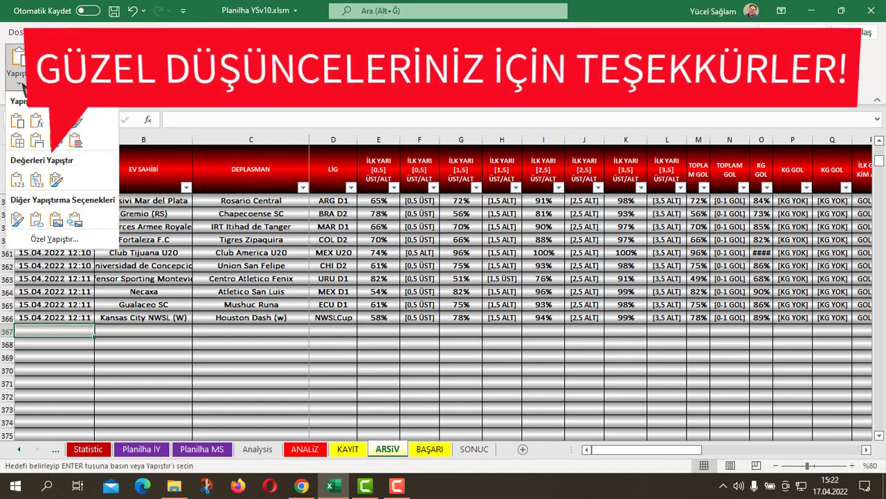
left_click(57, 180)
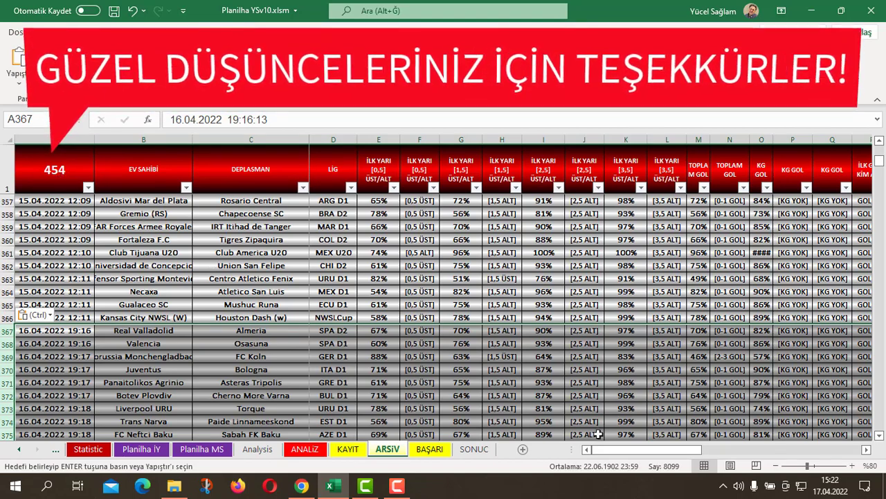
Check a pasted total-goals result, then select BAŞARI's archive success-rate row.
mouse_move(644, 449)
left_mouse_down()
mouse_move(668, 462)
mouse_move(816, 466)
left_mouse_up()
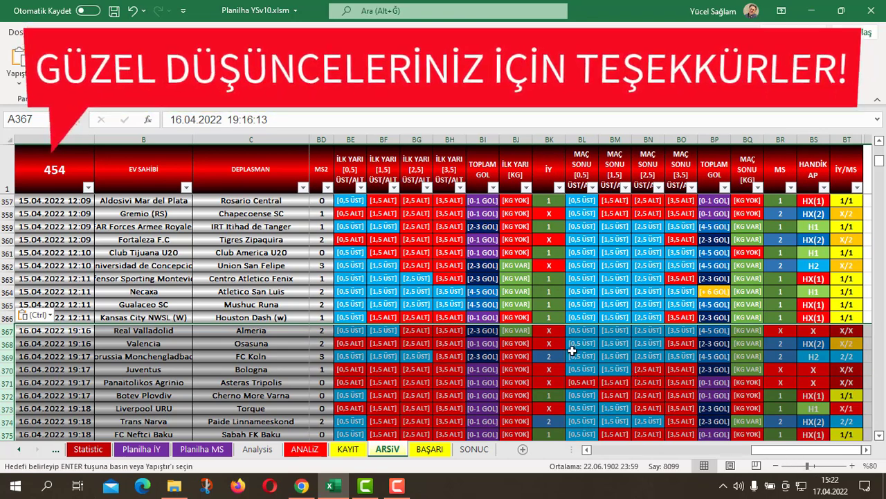
left_click(469, 355)
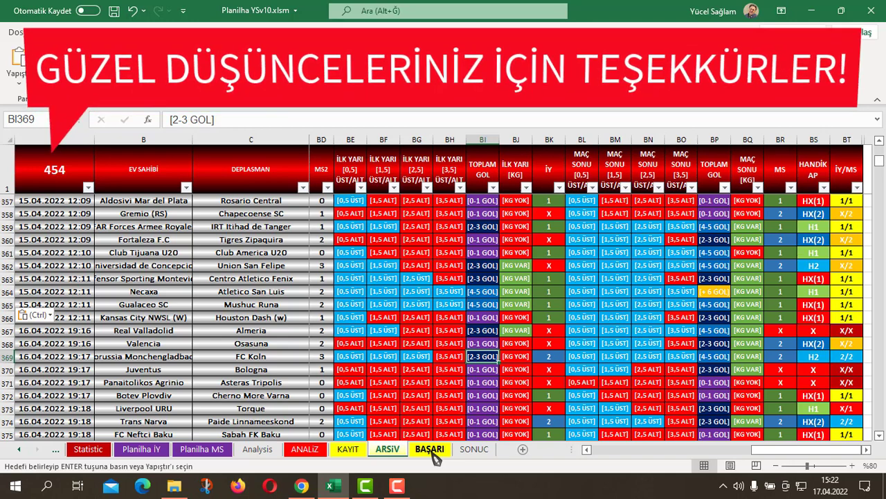
left_click(430, 450)
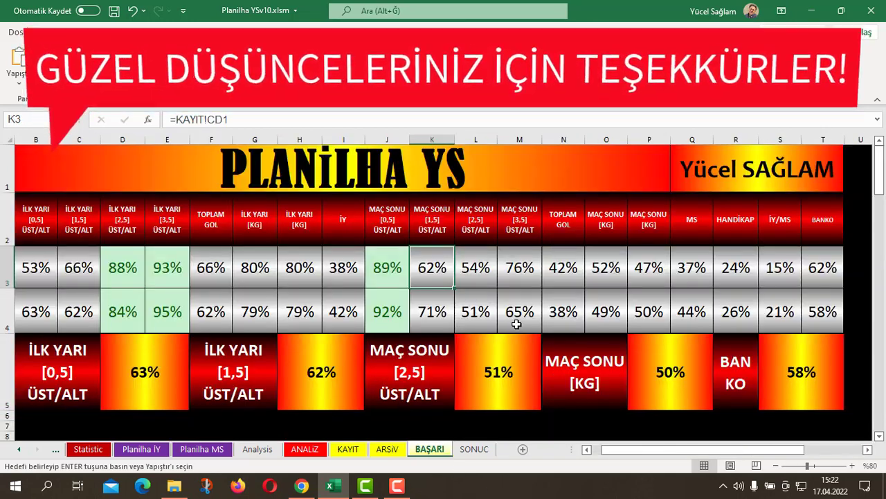
left_click_drag(40, 311, 824, 330)
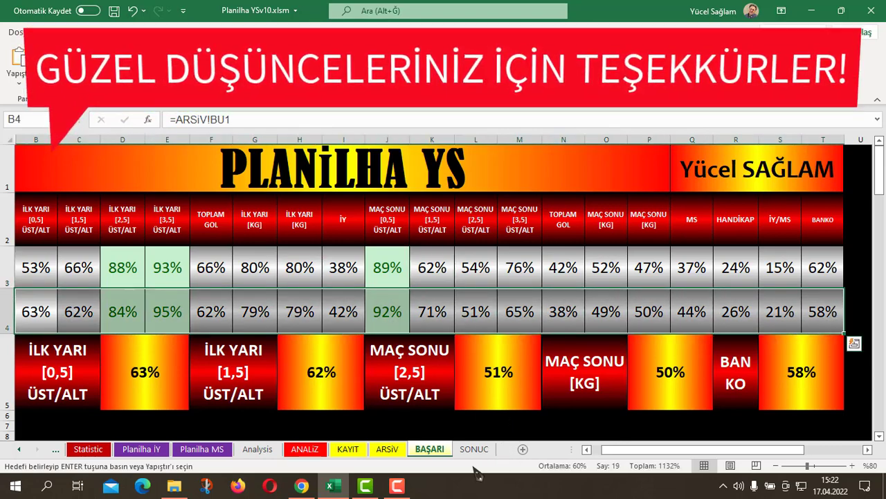
Cancel KAYIT's pending copy with Esc and compare ARŞİV's FRA D1 rates on BAŞARI.
left_click(348, 449)
left_click(310, 300)
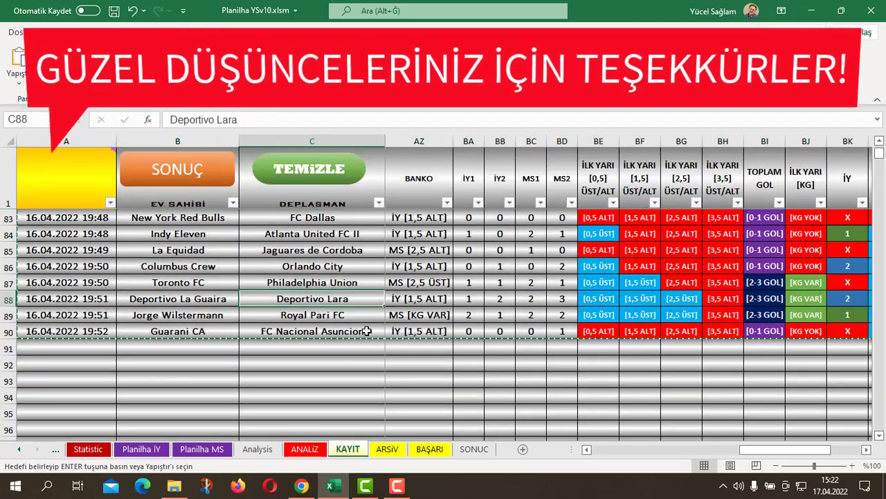
key("Escape")
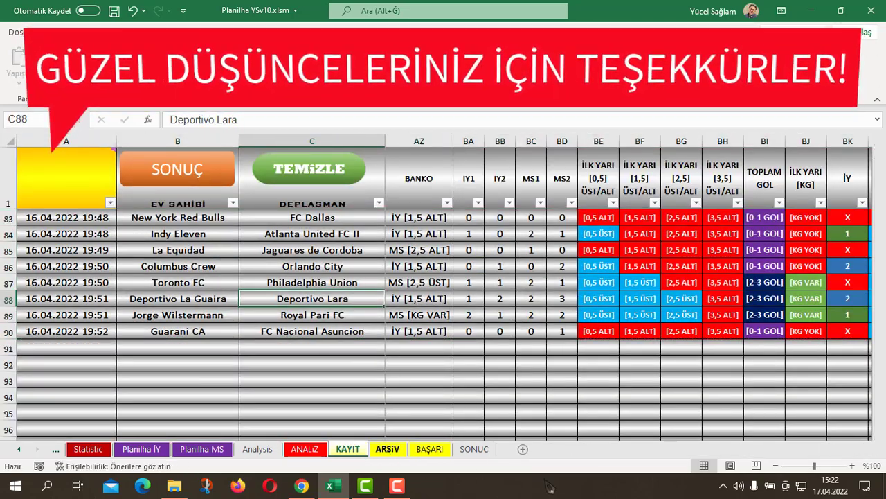
left_click(389, 450)
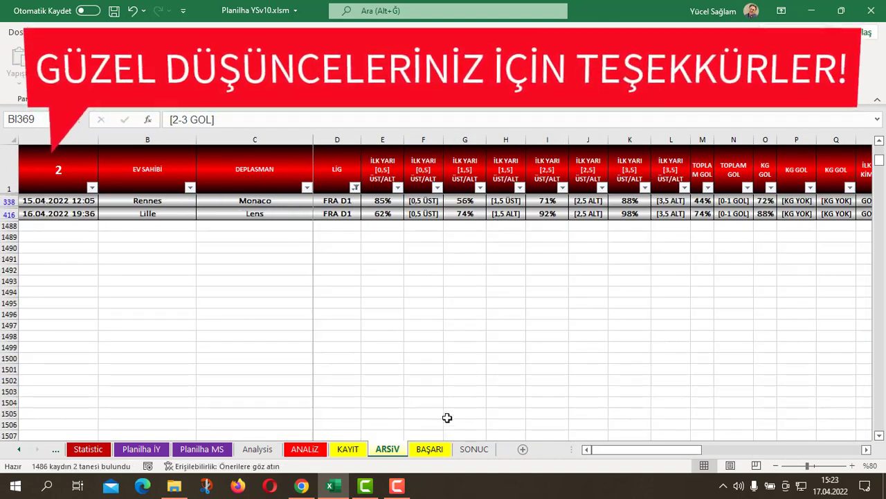
left_click(429, 449)
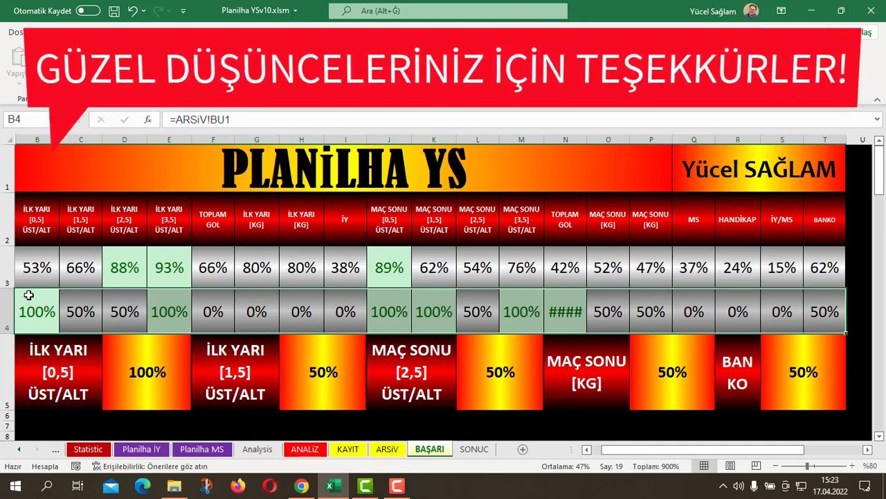
Set B3:T4 to Uyacak şekilde daralt via Ctrl+1, check G3's 80%, then go to ARŞİV.
left_click_drag(29, 273, 805, 315)
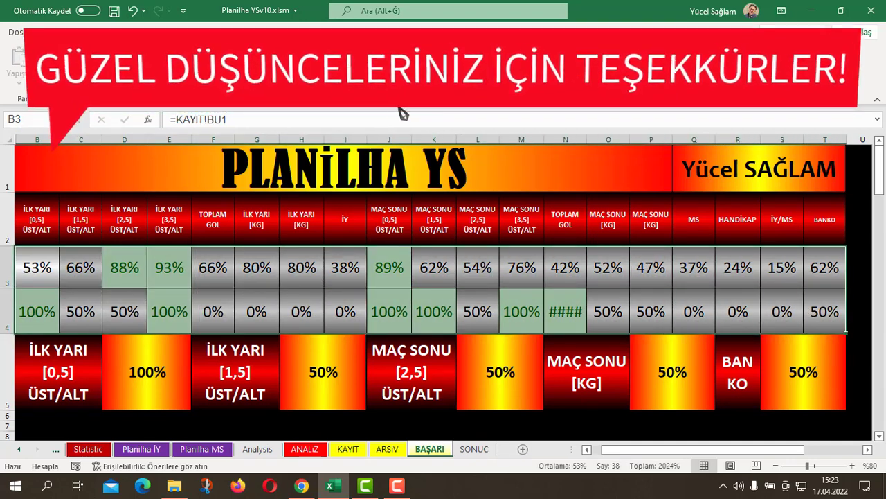
key("ctrl+1")
left_click(170, 187)
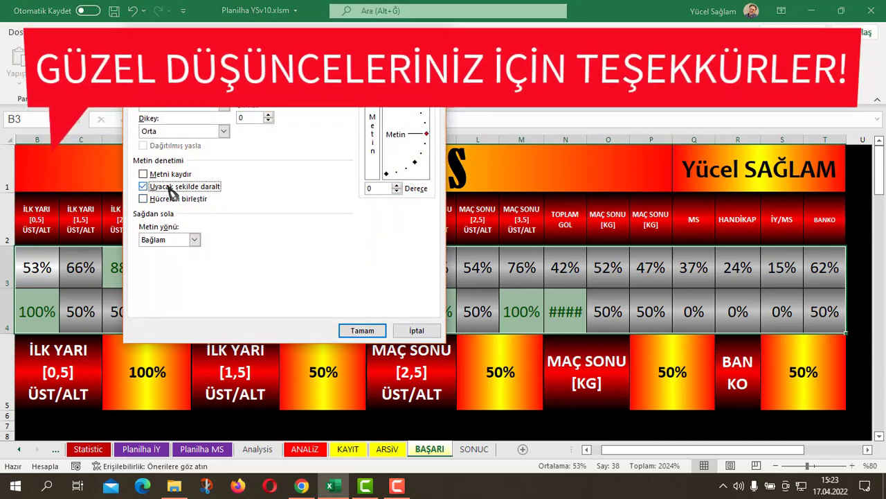
left_click(363, 330)
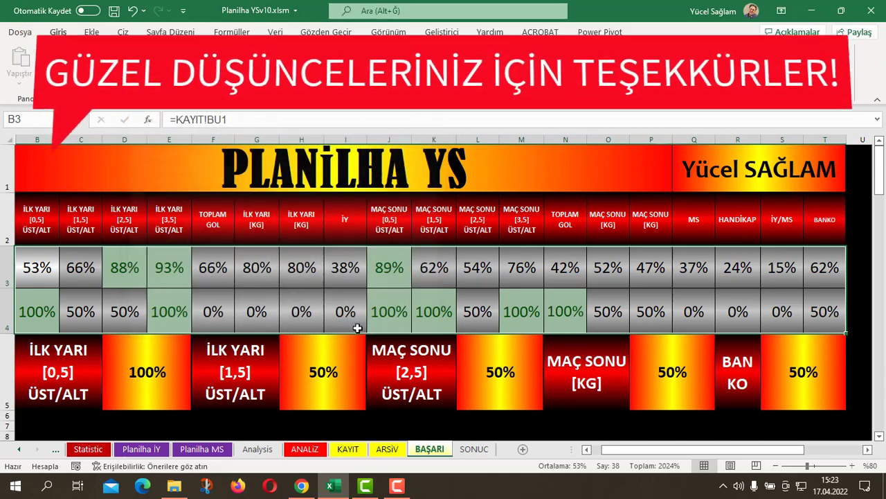
left_click(277, 281)
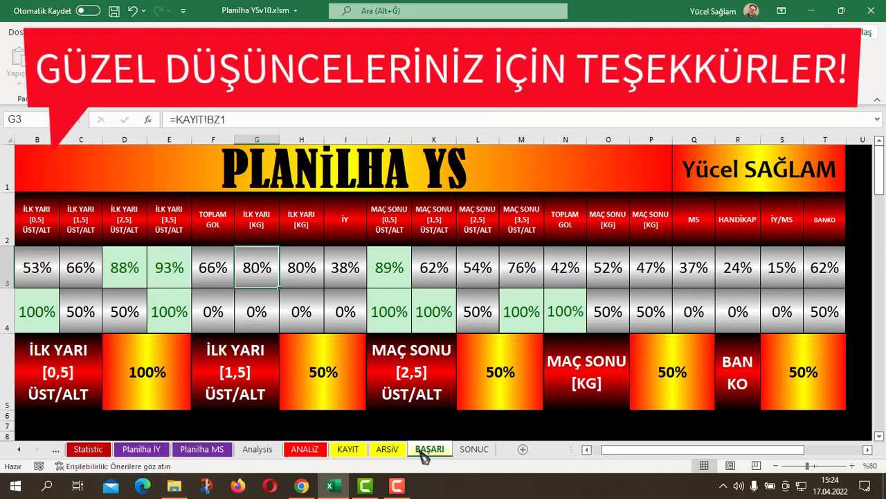
left_click(388, 450)
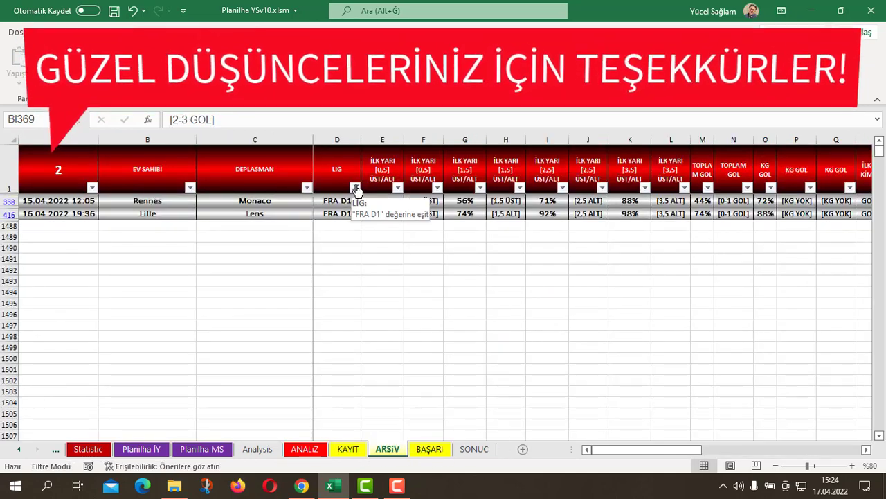
Choose (Tümünü Seç) in ARŞİV's LİG filter, review BAŞARI, then go to the Analysis sheet.
left_click(355, 188)
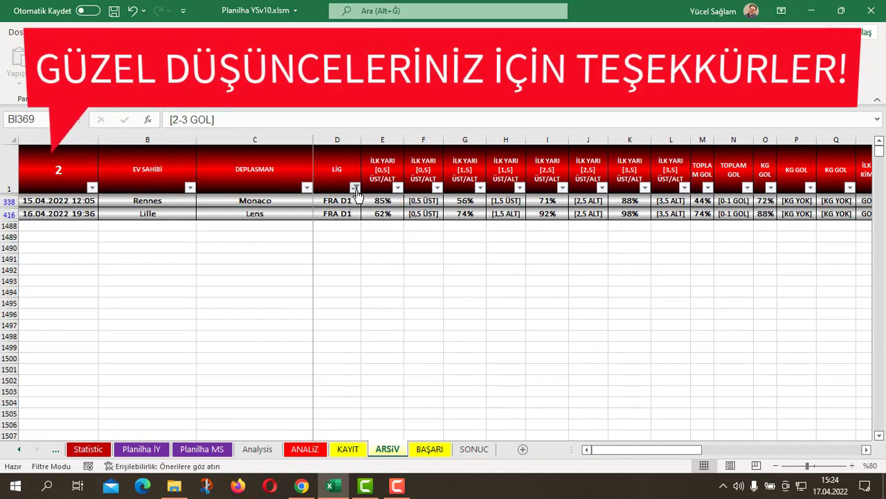
left_click(249, 330)
left_click(266, 449)
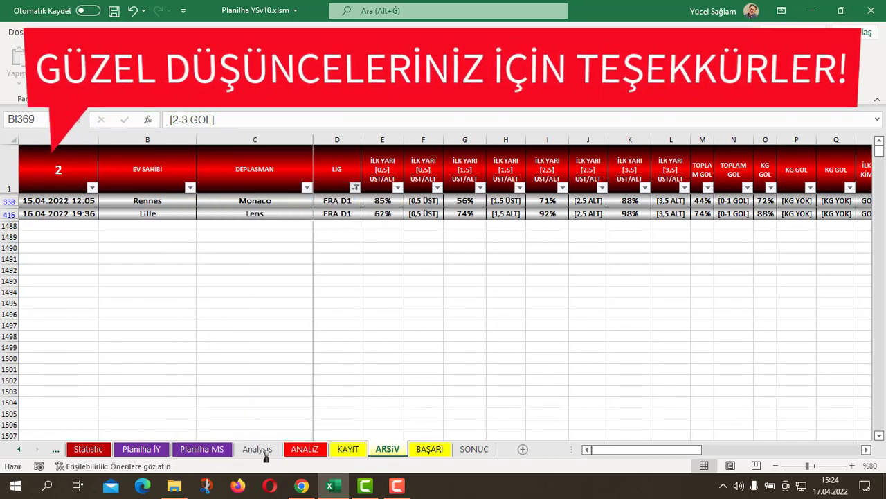
left_click(430, 448)
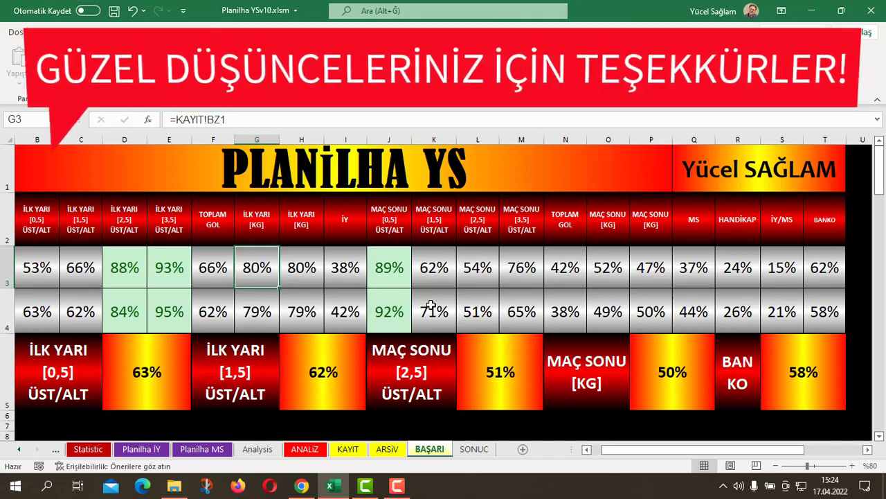
left_click(263, 451)
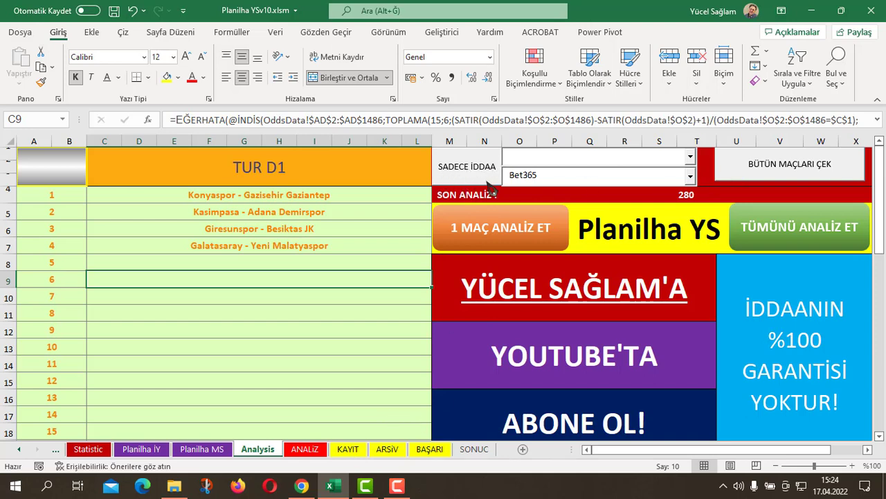
Inspect the Analysis sheet's fixture list and T4 count, then run the SADECE İDDAA bulletin fetch.
left_click(498, 307)
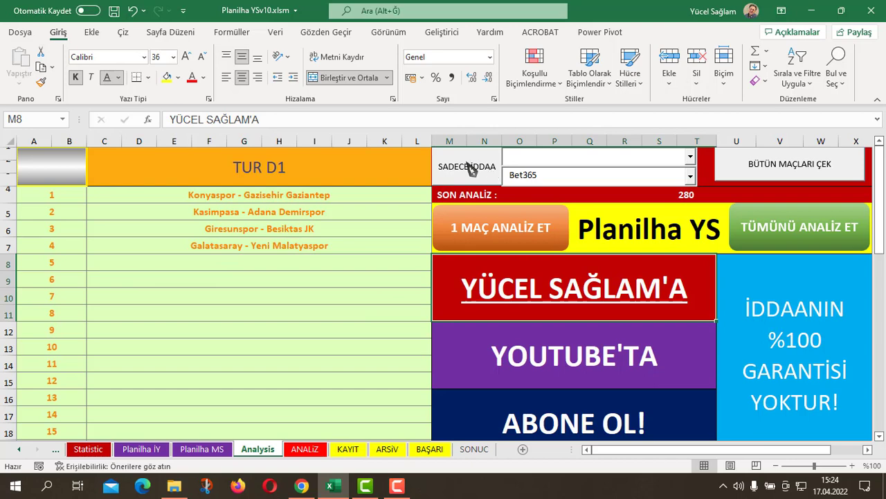
left_click(686, 197)
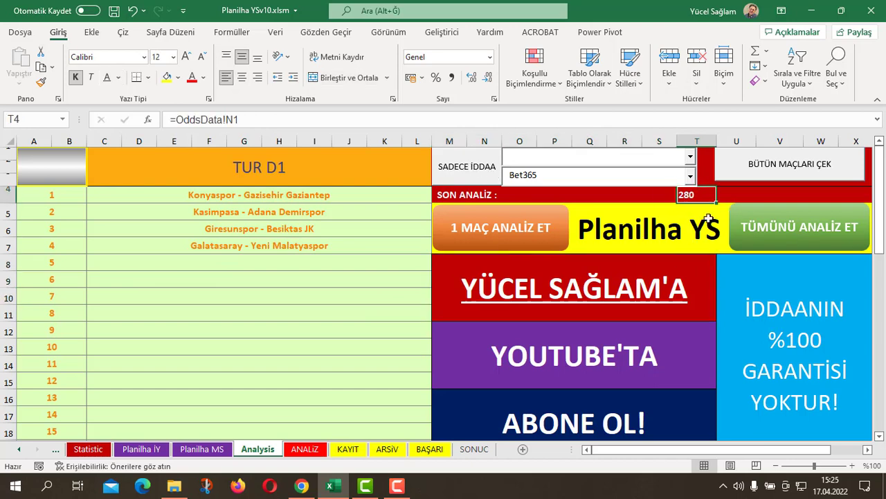
left_click(691, 158)
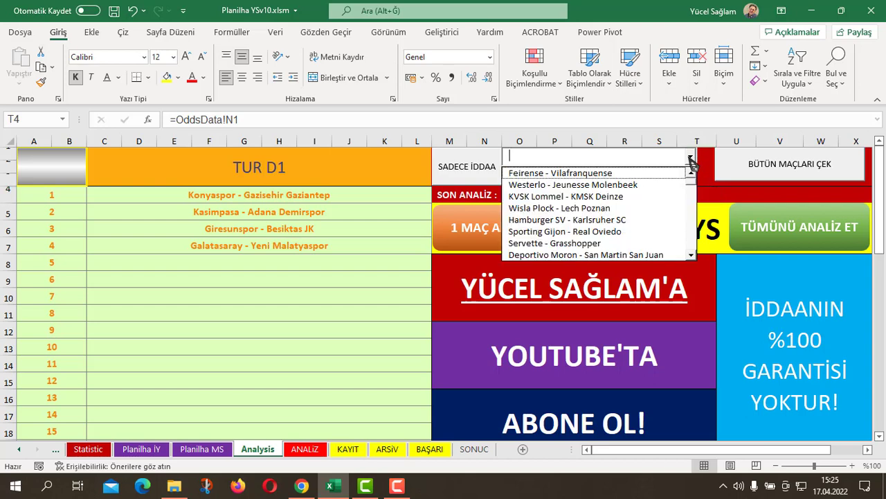
left_click(641, 283)
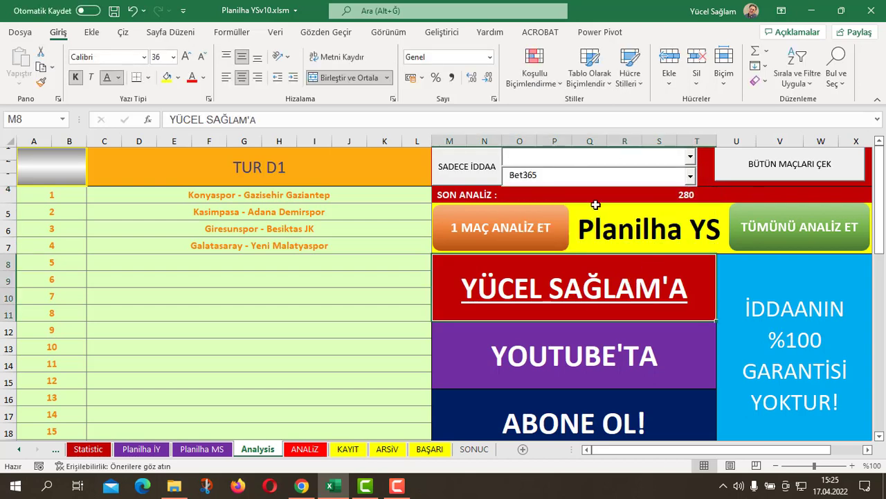
left_click(533, 194)
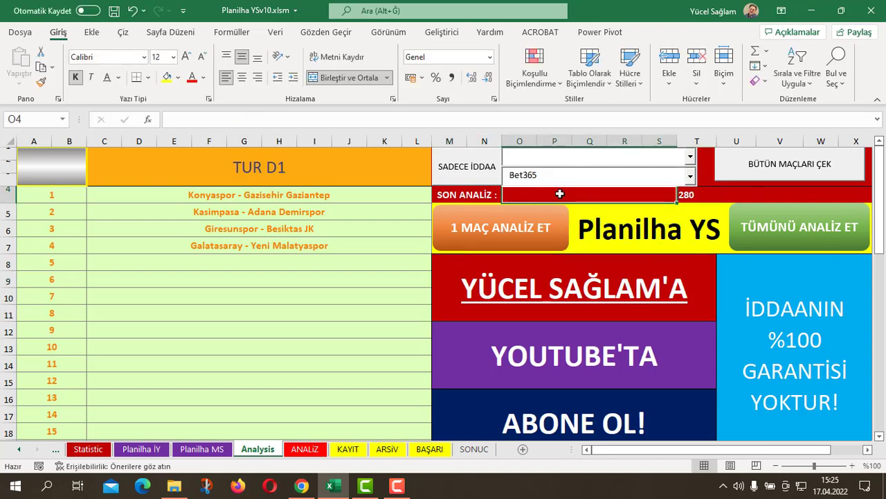
left_click(556, 290)
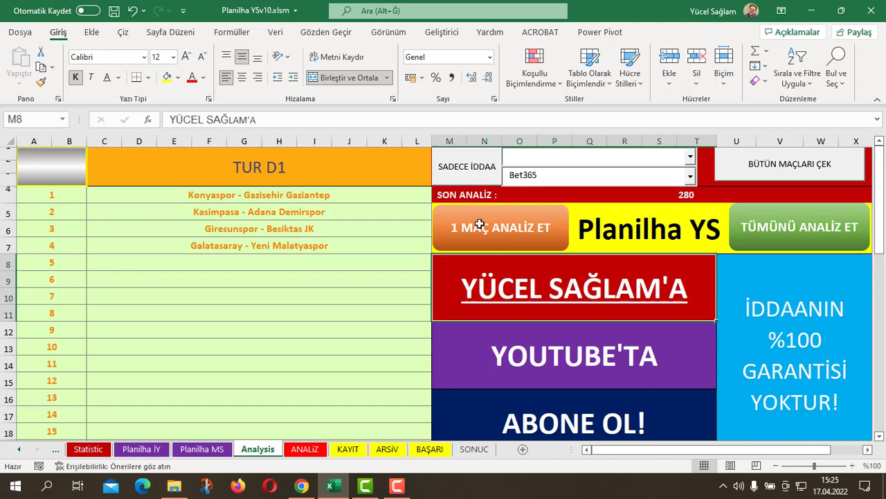
left_click(474, 172)
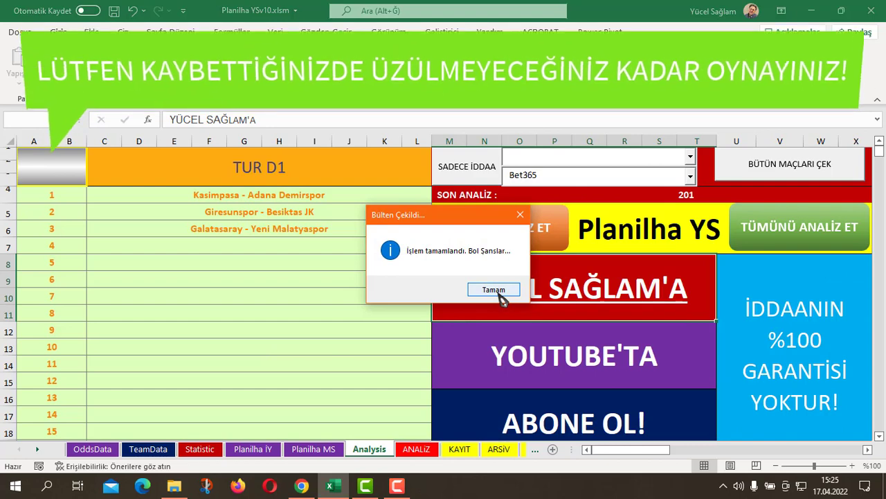
Dismiss Bülten Çekildi, pick Austria Wien - Red Bull Salzburg, and switch to Chrome.
left_click(497, 292)
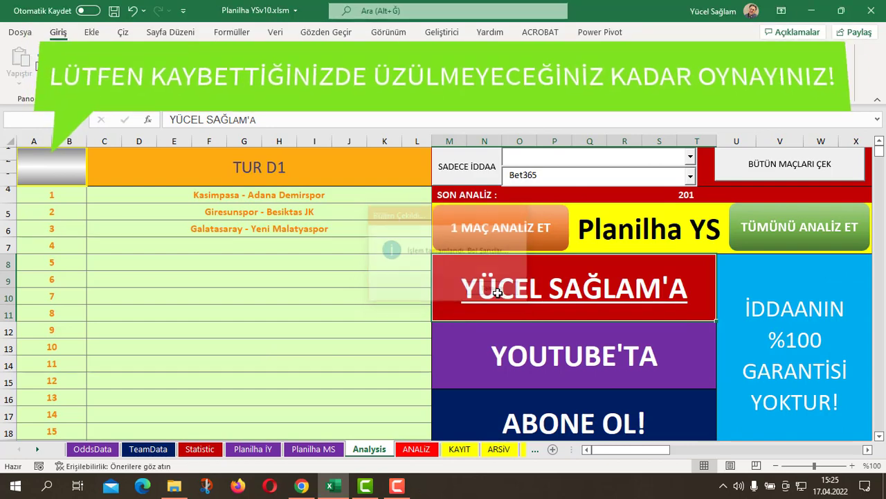
left_click(684, 194)
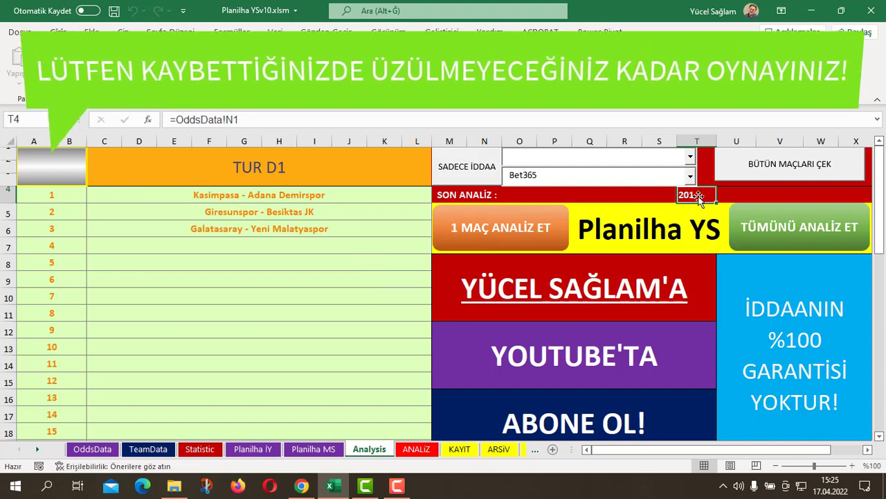
left_click(690, 157)
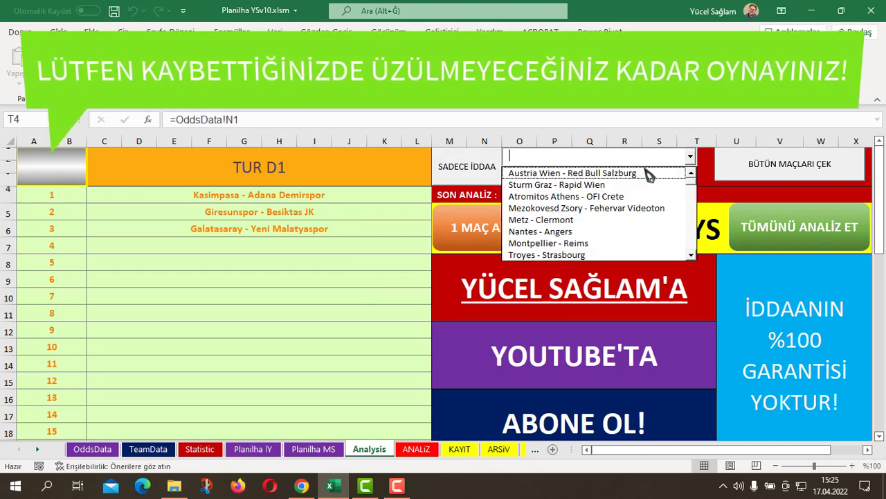
left_click(630, 173)
left_click(574, 195)
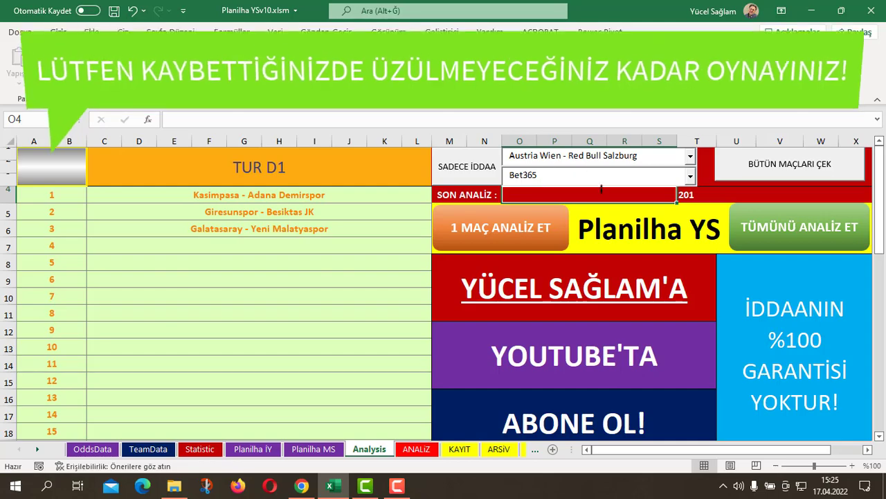
left_click(301, 486)
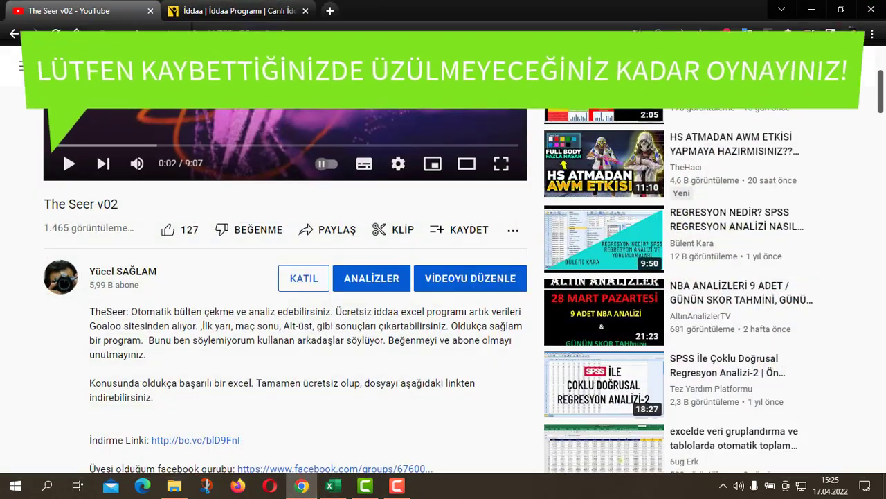
Switch to the nesine.com İddaa odds tab and scroll through the fixture odds.
left_click(236, 10)
scroll(36, 269, "down", 2)
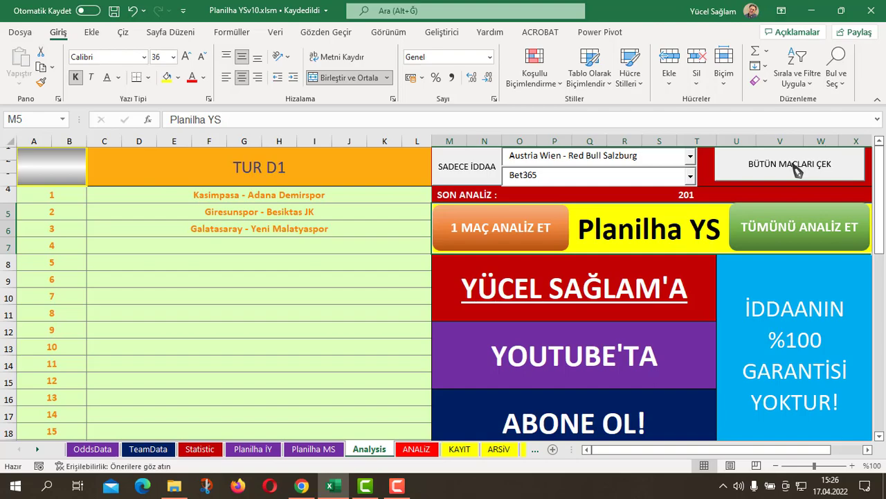
Save the workbook as the macro-enabled Planilha YSv10P.xlsm in the PAYLAŞ folder.
left_click(21, 35)
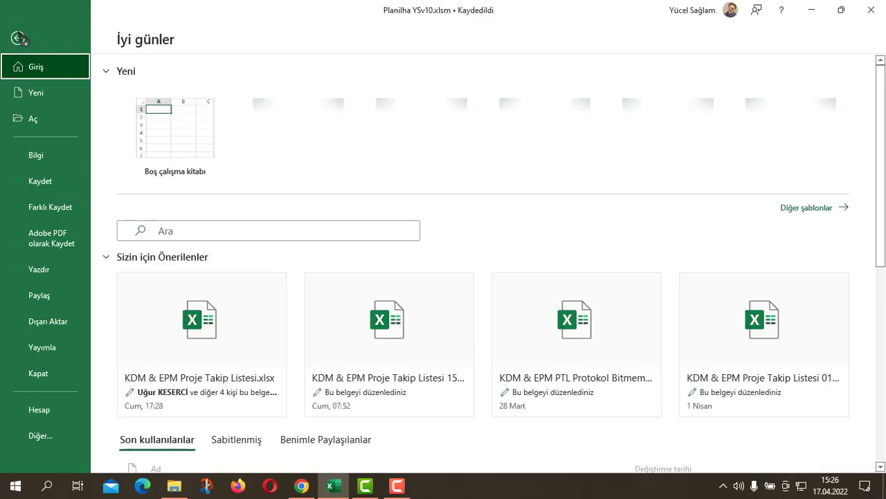
left_click(49, 208)
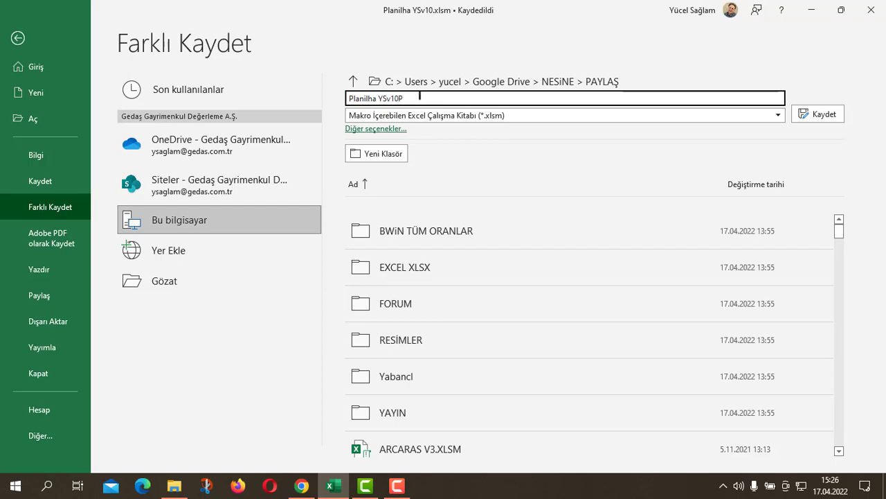
left_click(824, 115)
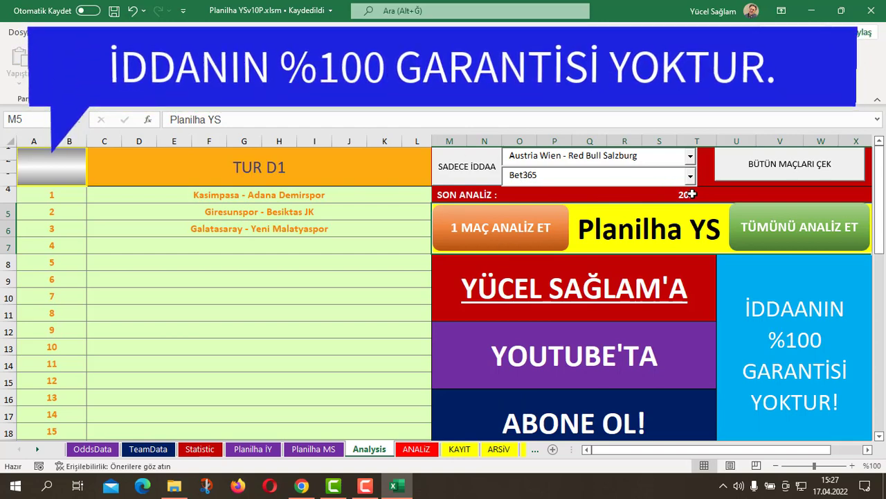
Run BÜTÜN MAÇLARI ÇEK, acknowledge completion, and select the 439 last-analysis count and cell O4.
left_click(777, 173)
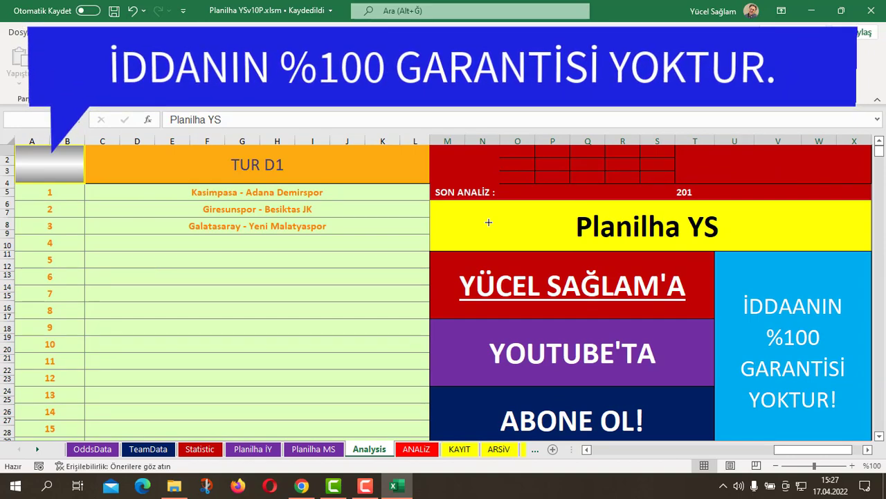
left_click(501, 291)
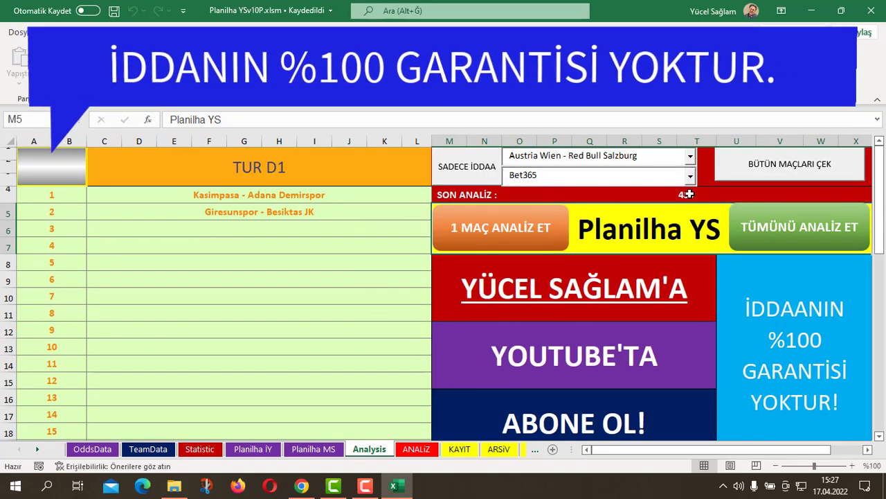
left_click(686, 196)
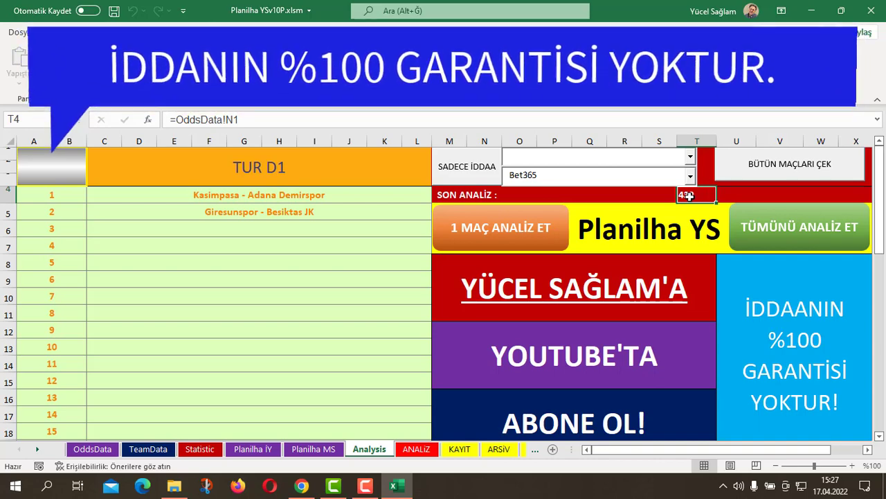
left_click(533, 195)
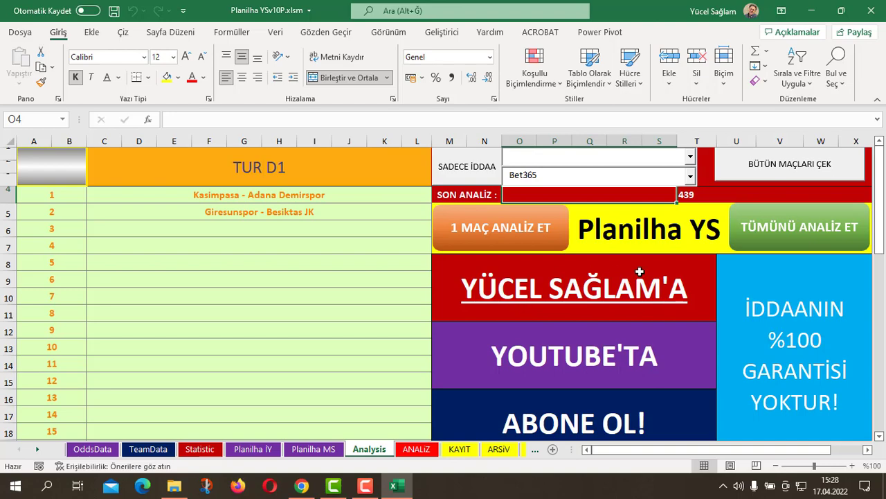
Open Goaloo livescore in a new Chrome tab and scroll to the 02:30 BOL D1 match.
left_click(302, 486)
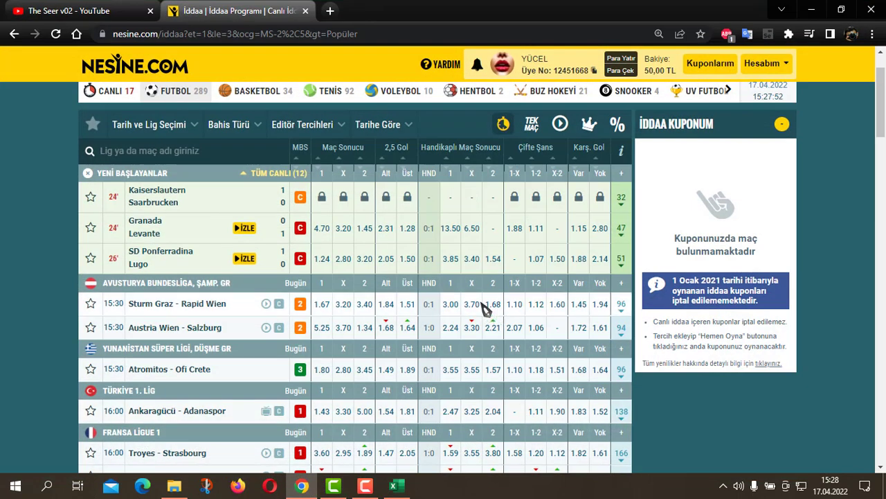
left_click(335, 16)
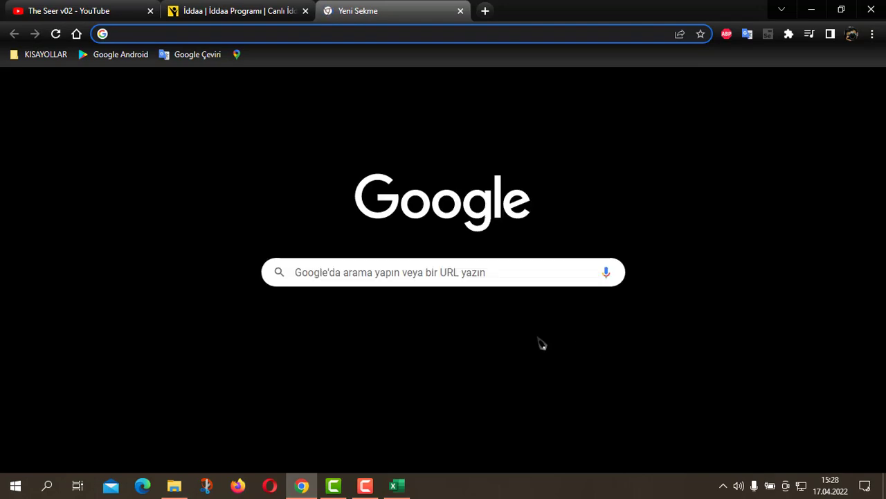
left_click(590, 324)
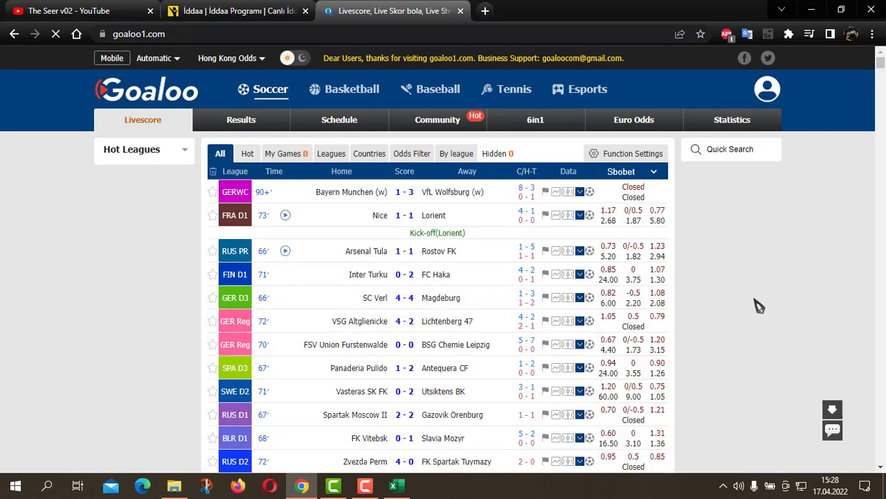
scroll(761, 270, "down", 5)
scroll(758, 268, "down", 5)
scroll(758, 269, "down", 5)
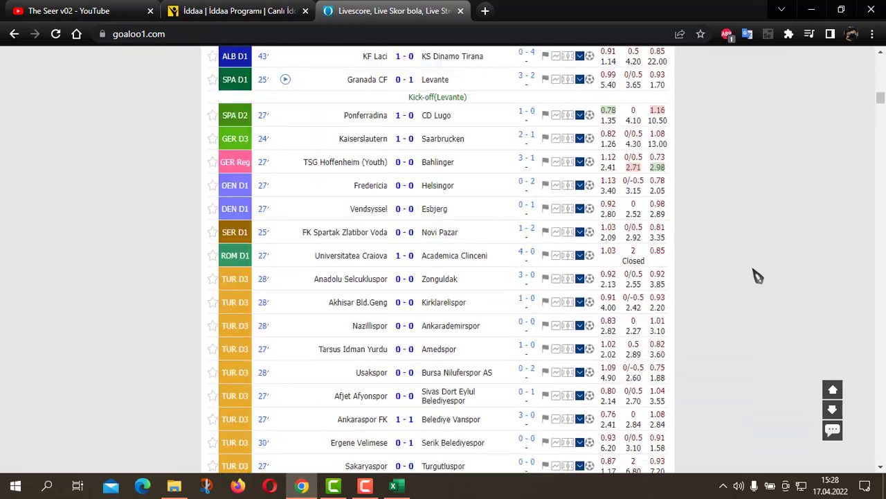
scroll(755, 277, "down", 5)
scroll(758, 275, "down", 5)
scroll(757, 275, "down", 5)
scroll(752, 279, "down", 5)
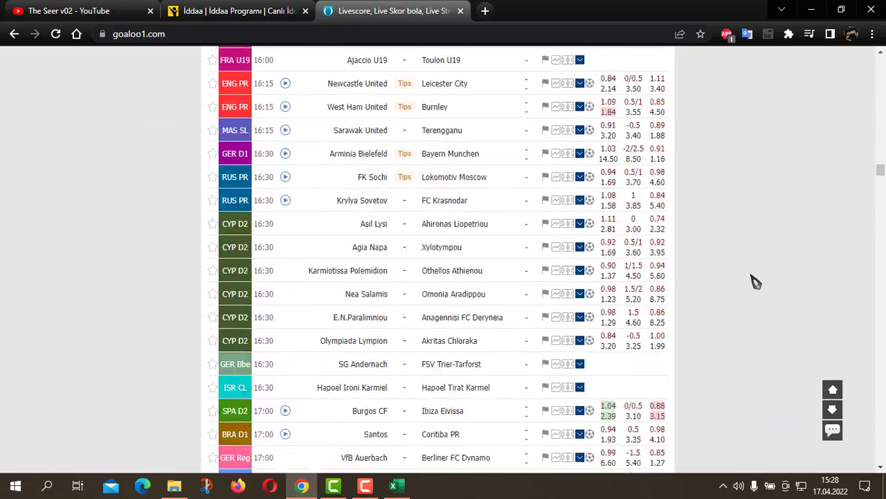
scroll(754, 281, "down", 5)
scroll(754, 282, "down", 5)
scroll(753, 282, "down", 5)
scroll(753, 282, "down", 5)
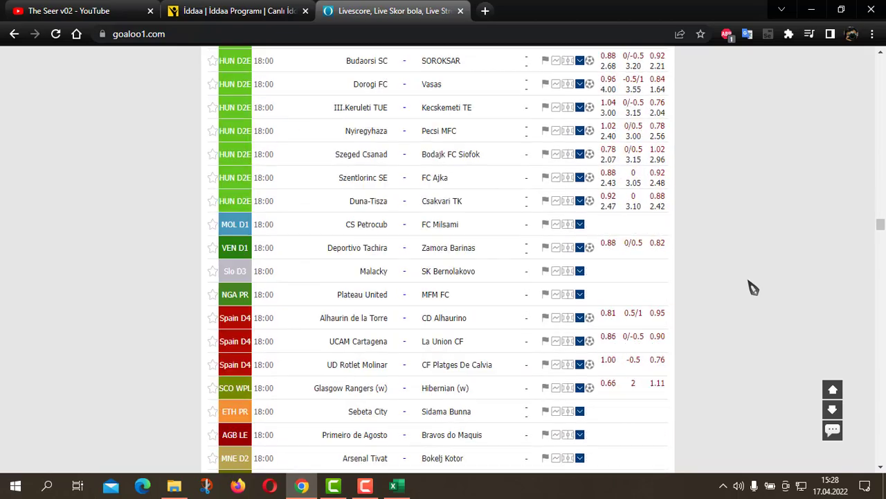
scroll(751, 286, "down", 5)
scroll(753, 288, "down", 5)
scroll(753, 288, "down", 5)
scroll(752, 288, "down", 5)
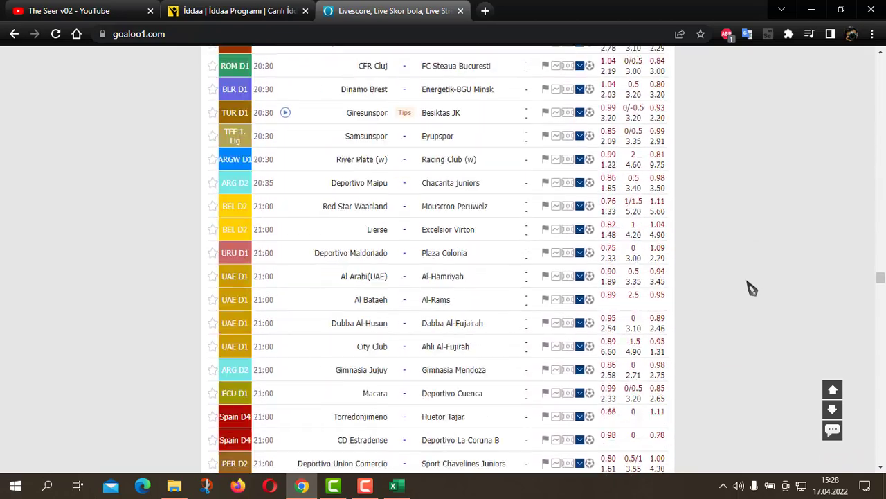
scroll(751, 288, "down", 5)
scroll(752, 288, "down", 5)
scroll(751, 288, "down", 5)
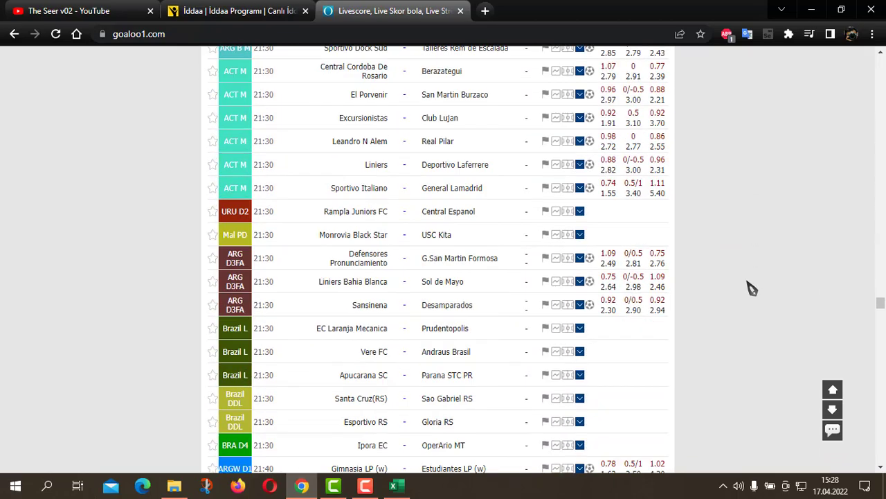
scroll(752, 289, "down", 5)
scroll(751, 288, "down", 5)
scroll(752, 288, "down", 5)
scroll(751, 289, "down", 5)
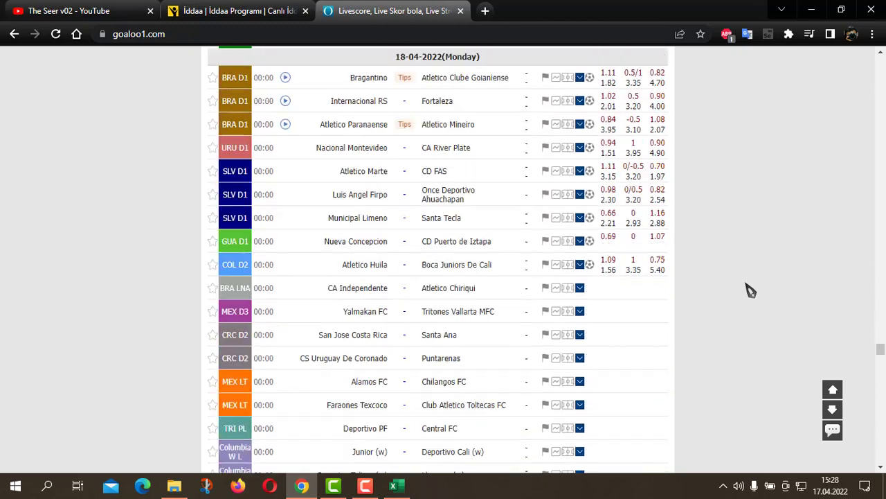
scroll(750, 290, "down", 5)
scroll(751, 290, "down", 5)
scroll(751, 290, "down", 5)
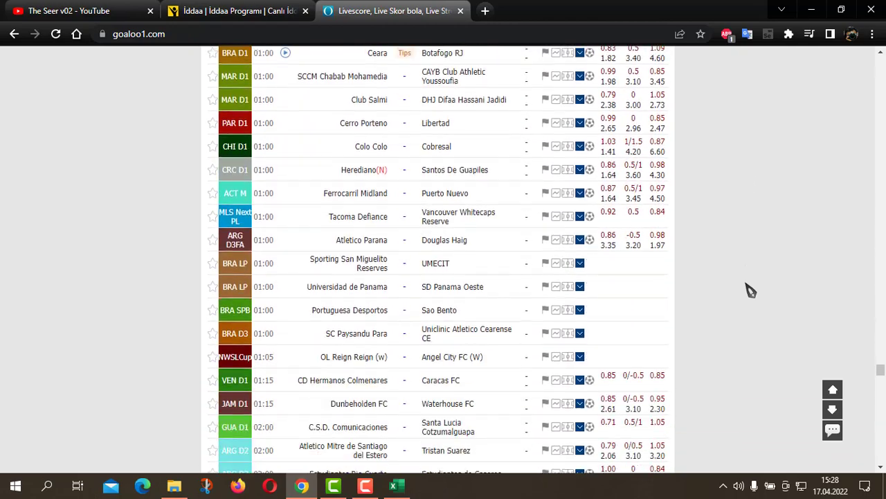
scroll(751, 290, "down", 5)
scroll(750, 291, "down", 2)
scroll(748, 291, "down", 2)
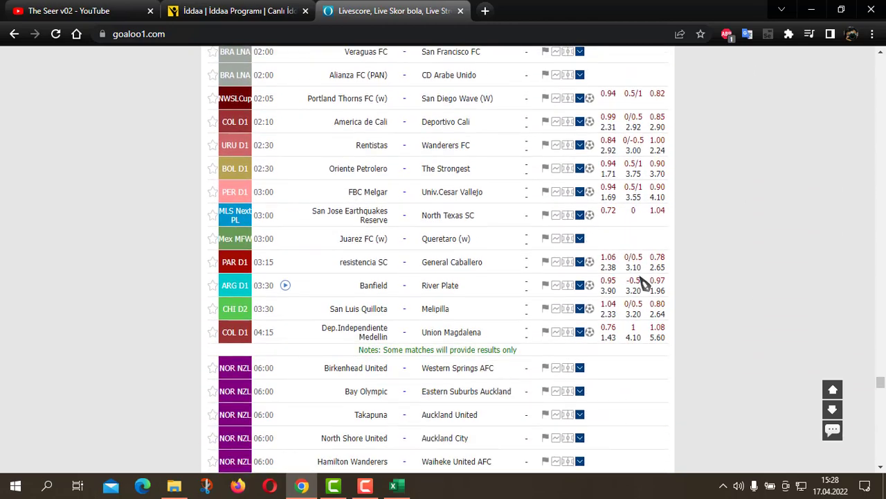
scroll(816, 202, "up", 2)
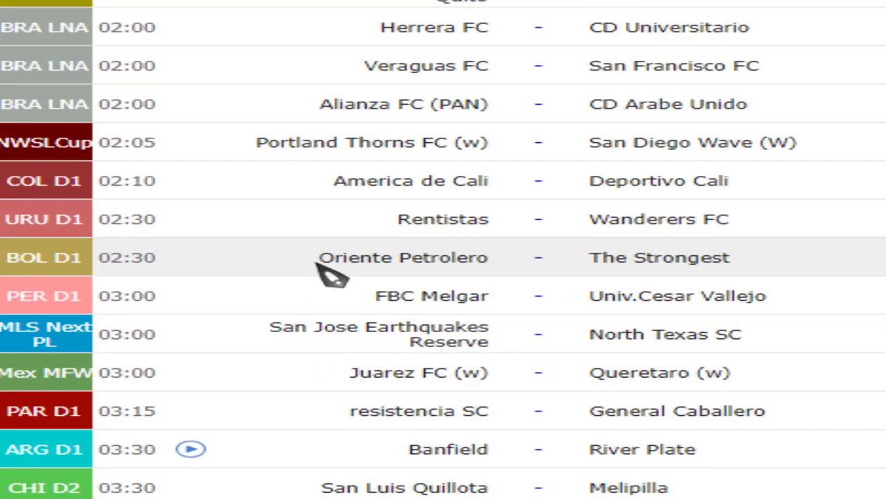
Copy the team name Oriente Petrolero from the BOL D1 fixture.
left_click_drag(318, 260, 511, 267)
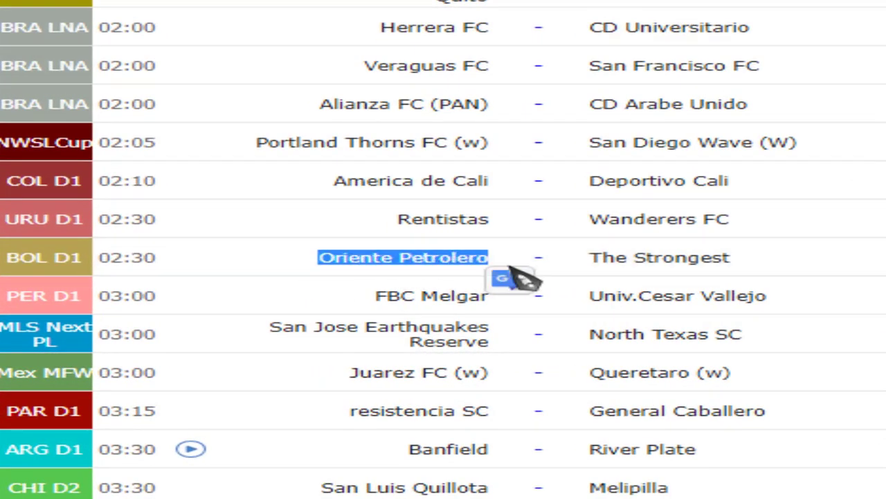
right_click(409, 262)
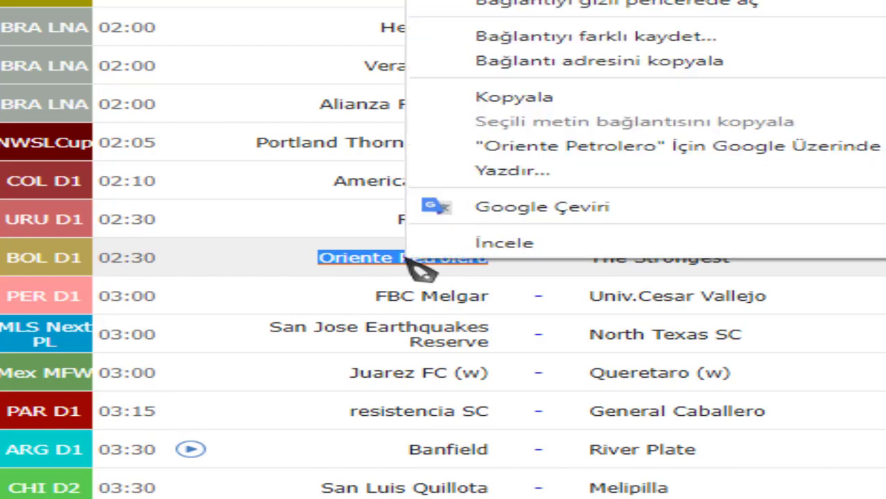
left_click(554, 104)
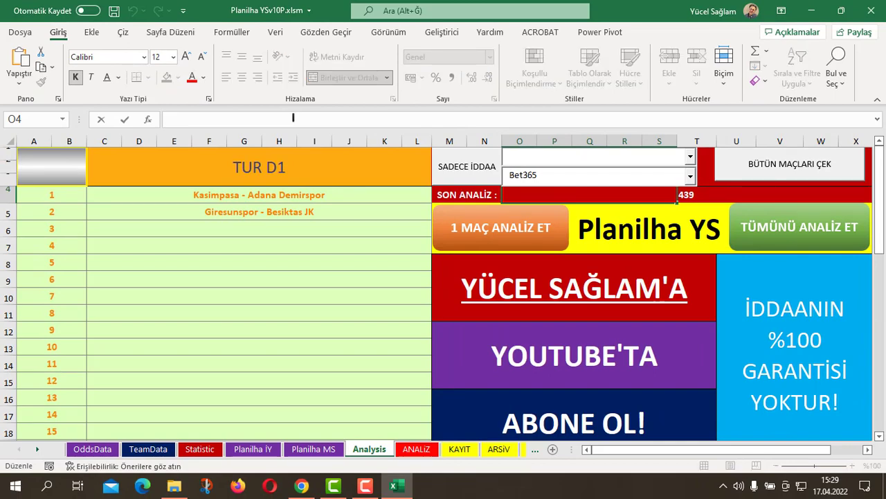
Paste Oriente Petrolero into O4, then run 1 MAÇ ANALİZ ET for Austria Wien - Red Bull Salzburg.
key("ctrl+v")
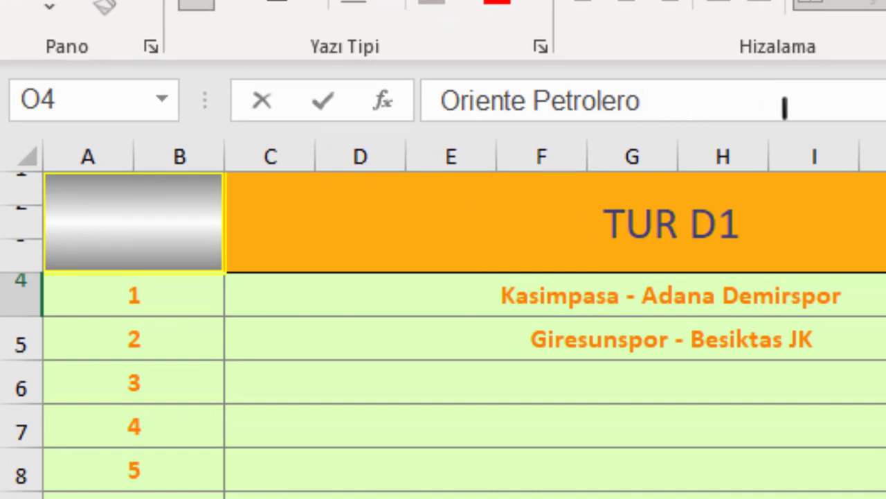
key("Return")
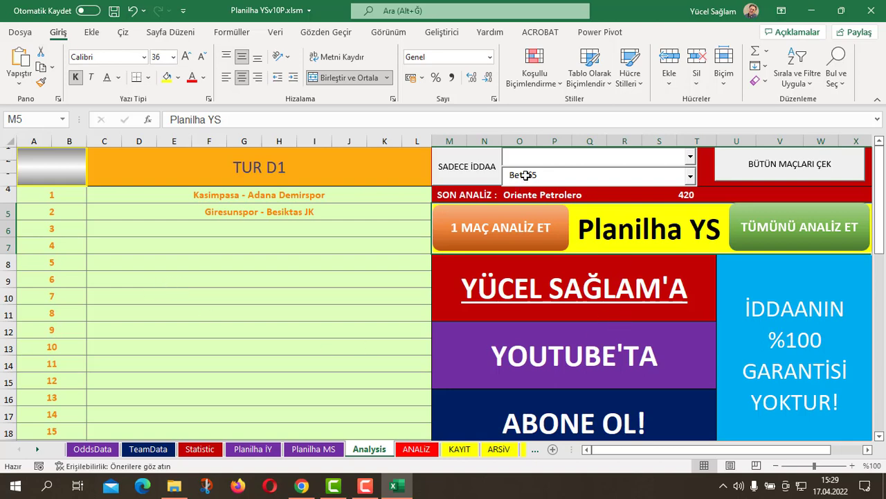
left_click(691, 158)
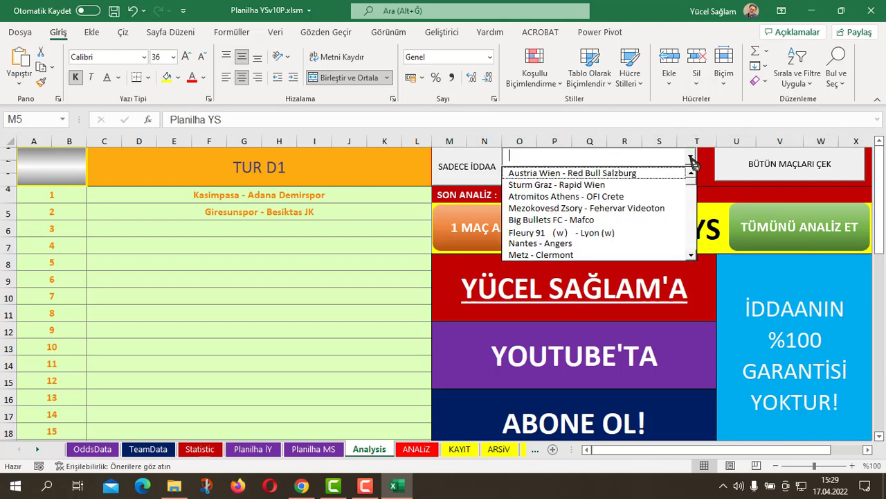
left_click(574, 171)
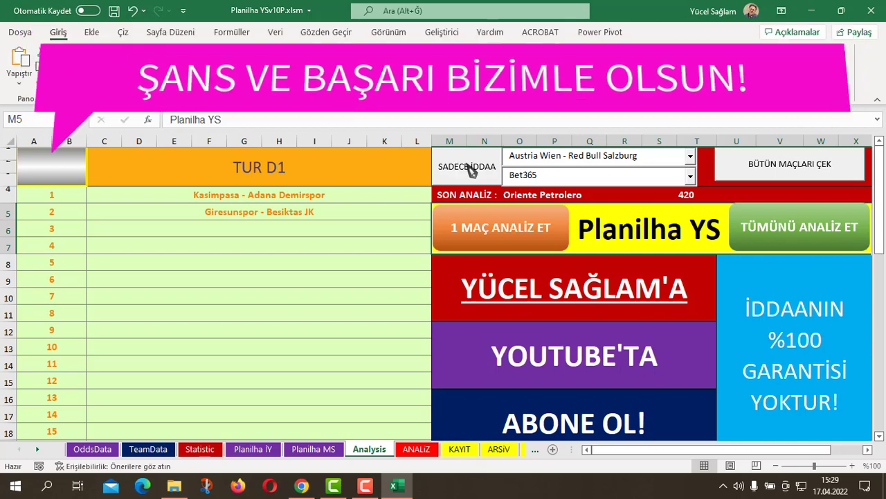
left_click(504, 227)
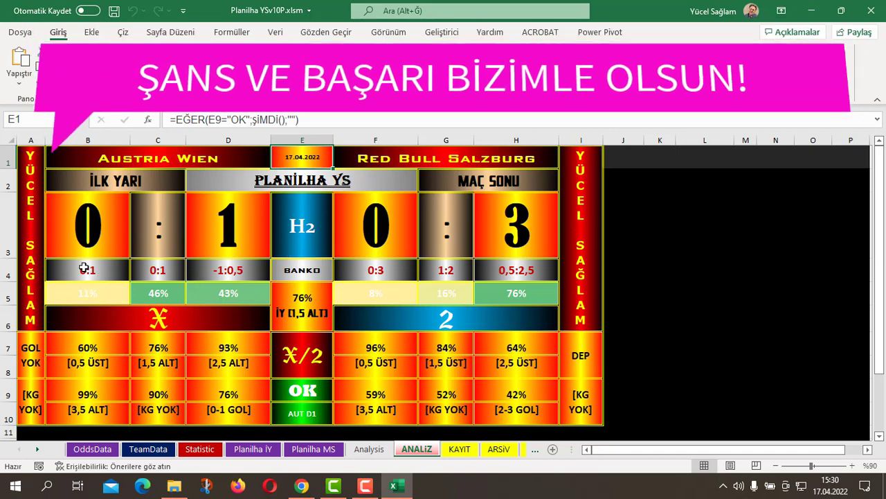
Inspect the ANALİZ odds cells B4:D4 and F4:H4 and the E3, E5, E6 formulas.
left_click_drag(102, 272, 221, 270)
left_click_drag(93, 268, 213, 270)
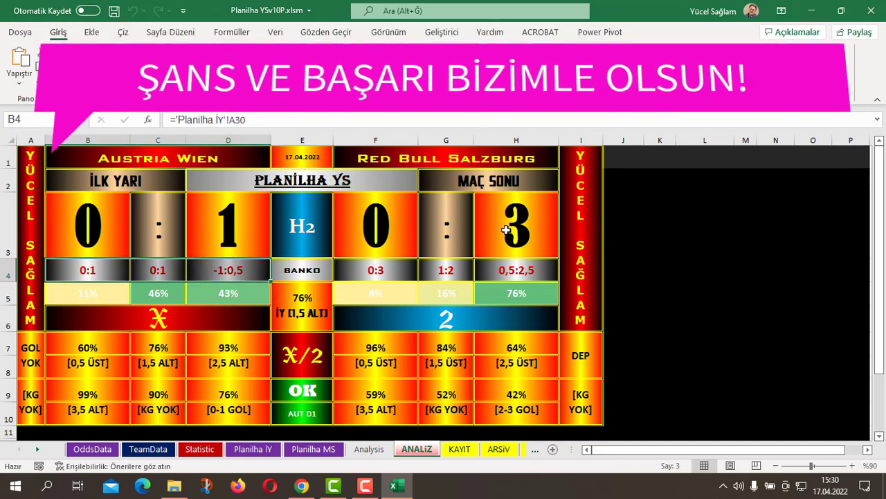
left_click_drag(530, 270, 385, 275)
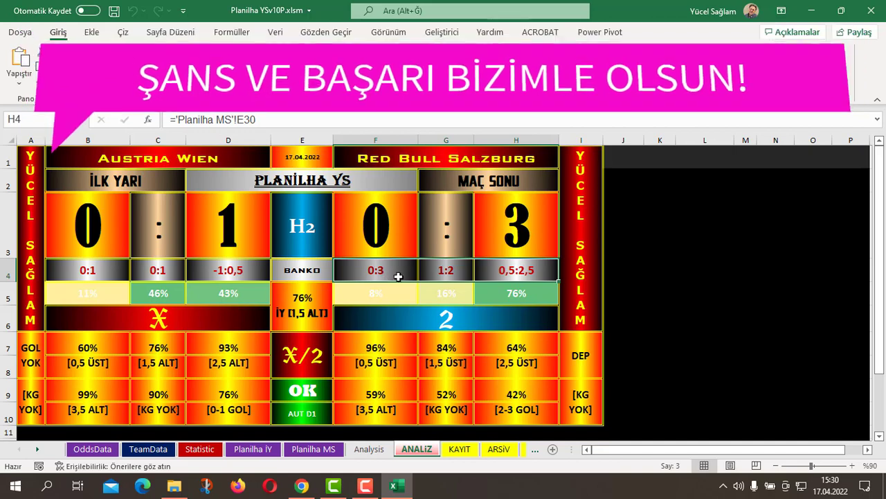
left_click(286, 220)
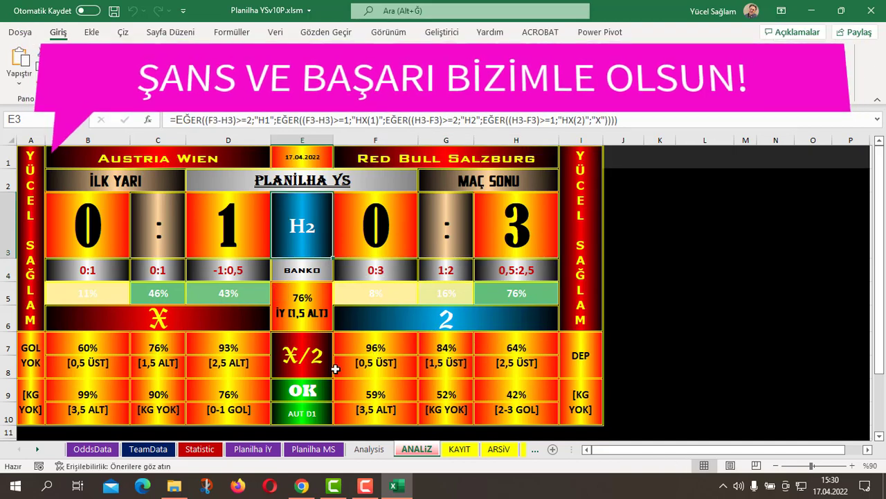
left_click(281, 326)
key("Up")
left_click(313, 324)
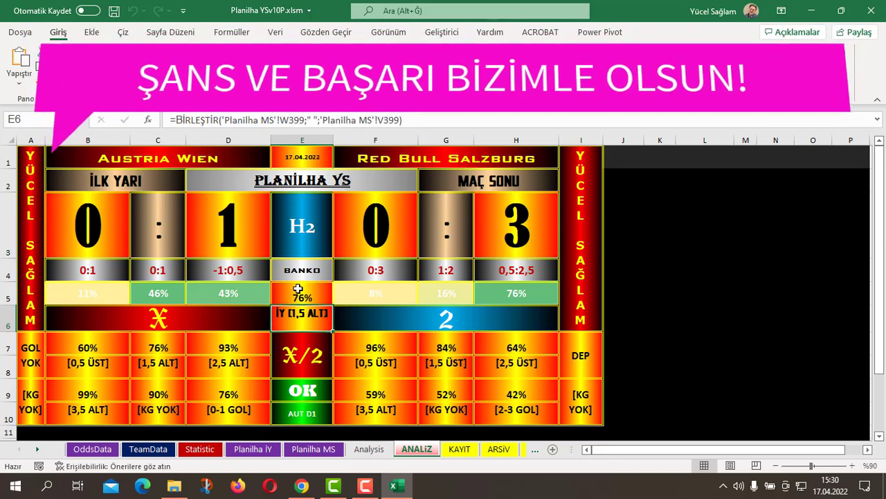
key("ctrl+Page_Up")
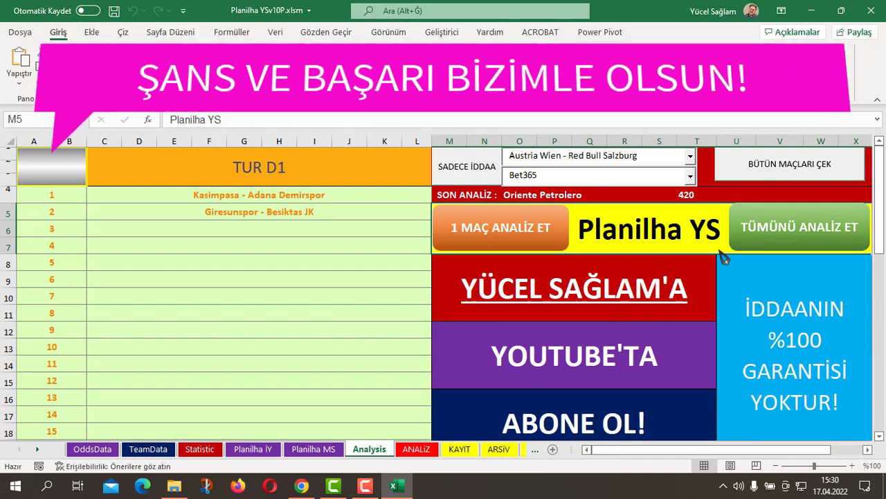
Empty the KAYIT records with TEMİZLE, confirm the sheet is blank, and go back to Analysis.
left_click(459, 449)
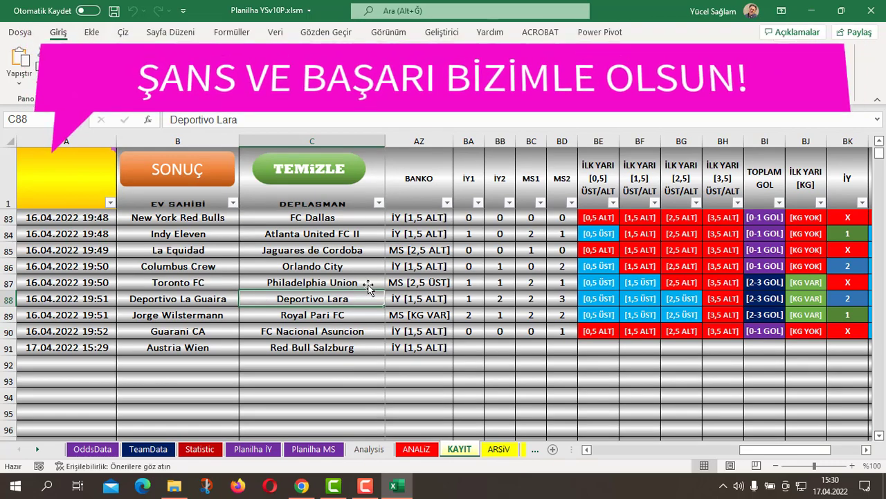
left_click(322, 174)
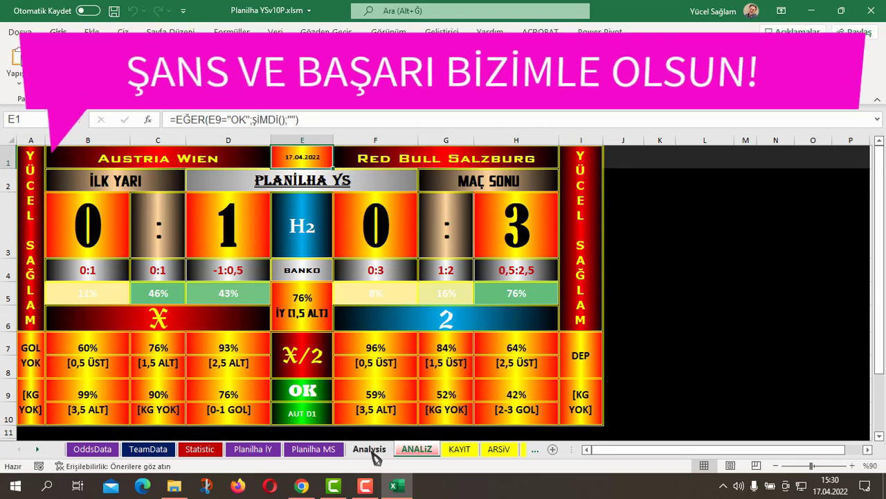
left_click(371, 450)
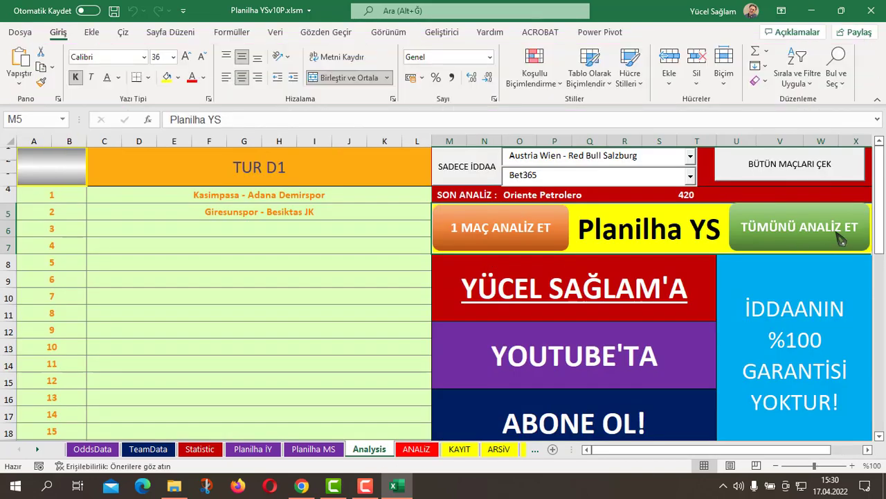
left_click(457, 450)
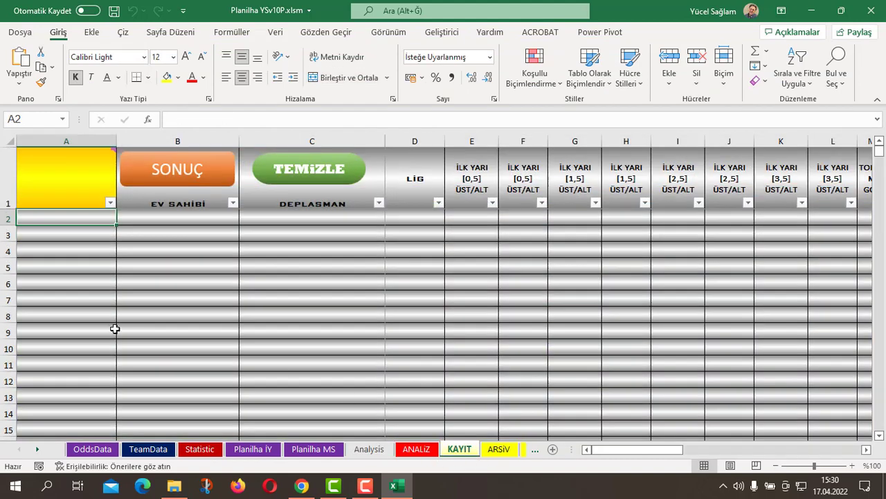
left_click(378, 450)
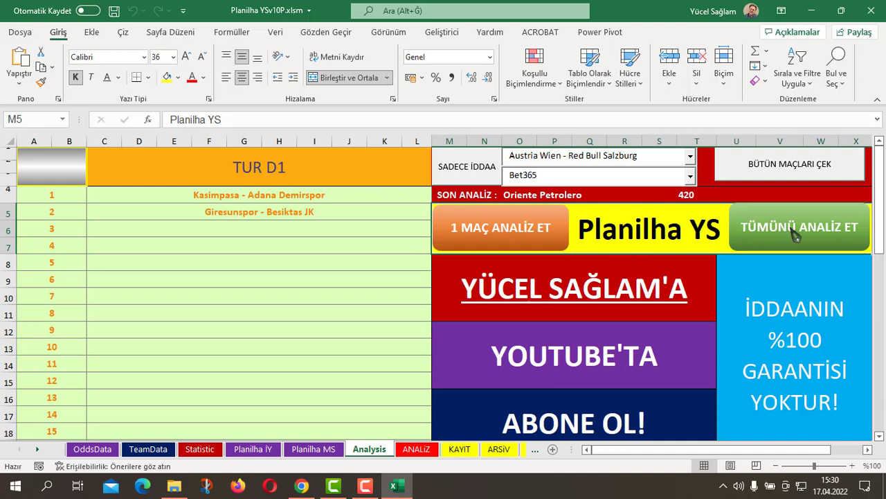
left_click(636, 336)
left_click(709, 315)
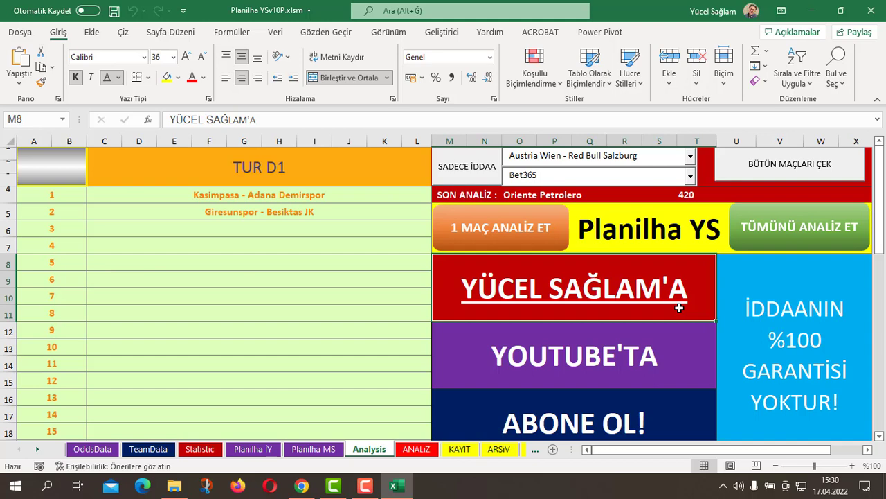
Start analysing all matches, halt the macro with Ctrl+Break and End, then view ANALİZ.
left_click(811, 237)
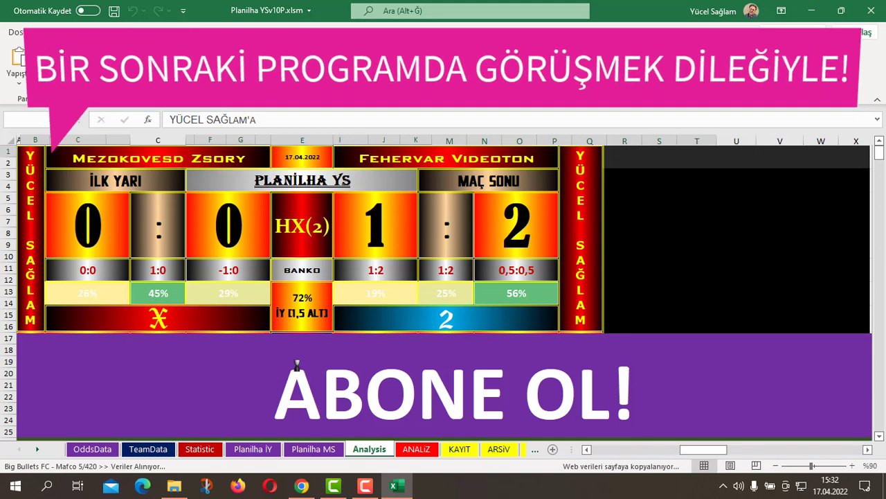
key("ctrl+Break")
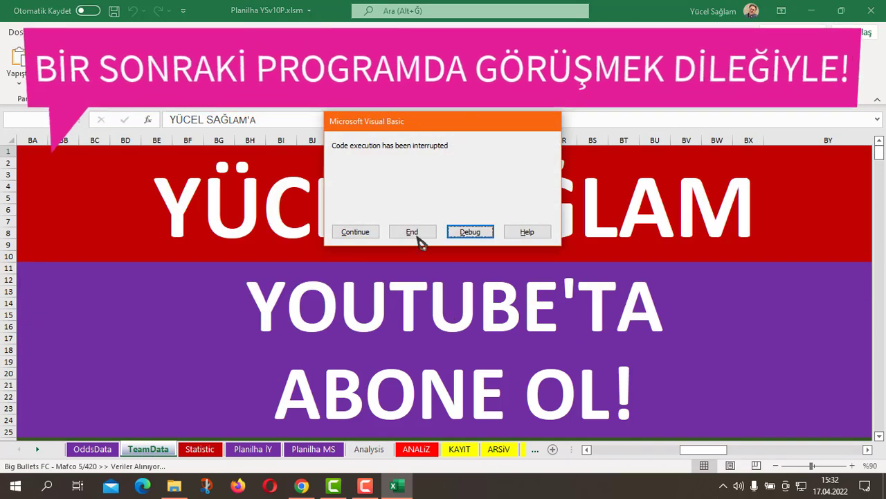
left_click(414, 232)
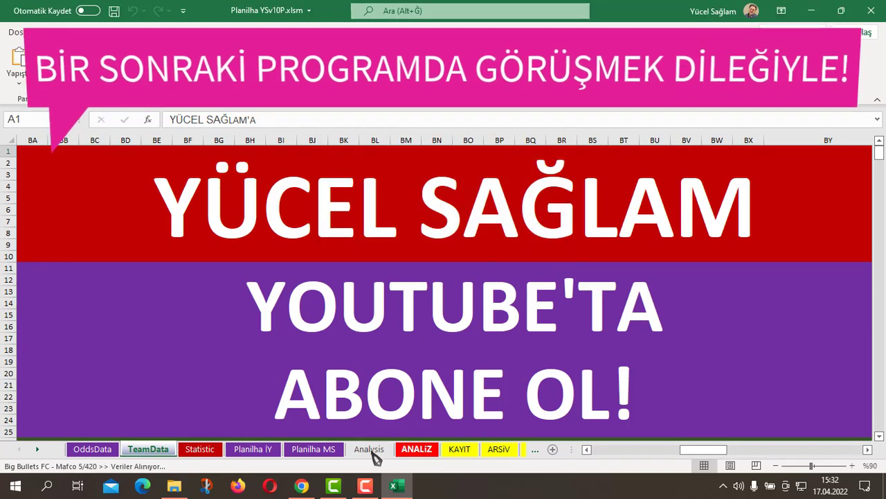
left_click(417, 449)
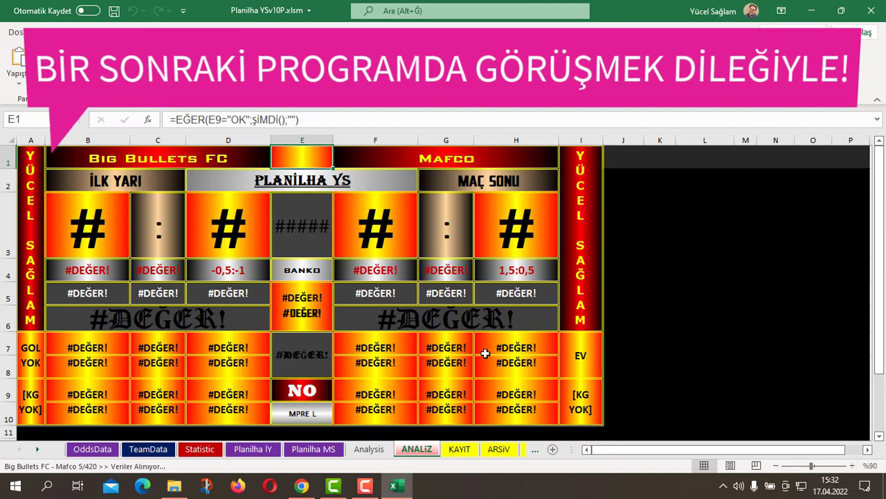
Review the KAYIT log, BAŞARI row 3–4 percentages and ARSİV record count in A1.
left_click(460, 450)
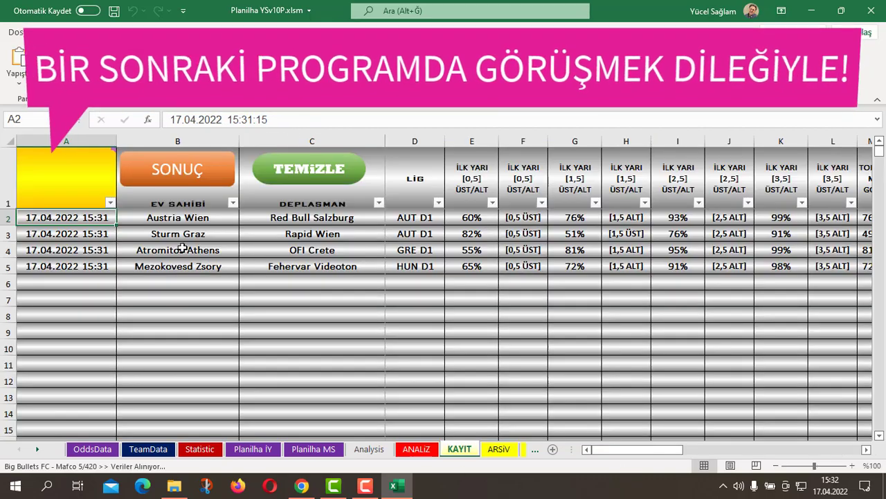
mouse_move(675, 449)
left_mouse_down()
mouse_move(796, 461)
mouse_move(588, 462)
left_mouse_up()
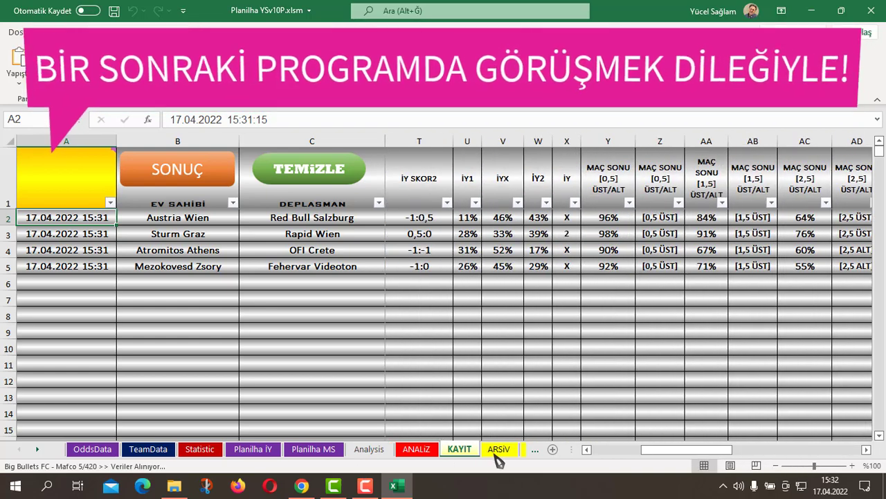
left_click(531, 450)
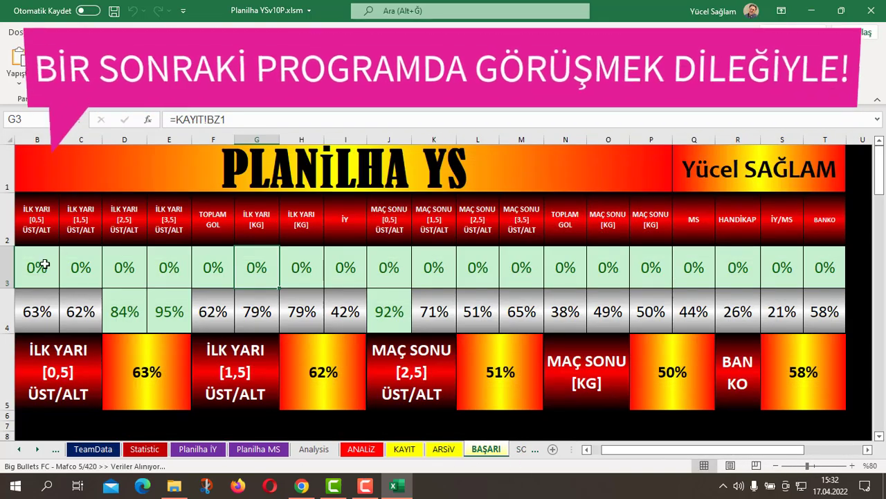
left_click_drag(40, 267, 824, 270)
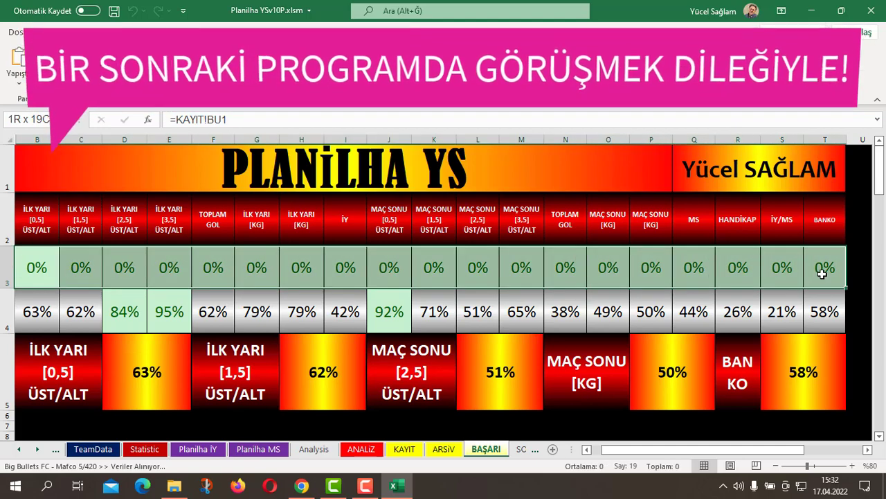
left_click_drag(40, 312, 838, 313)
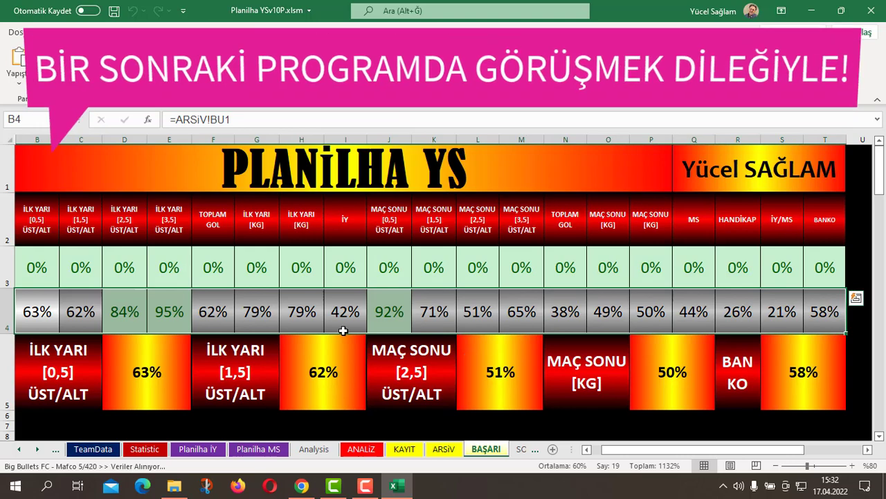
left_click(443, 449)
left_click(64, 187)
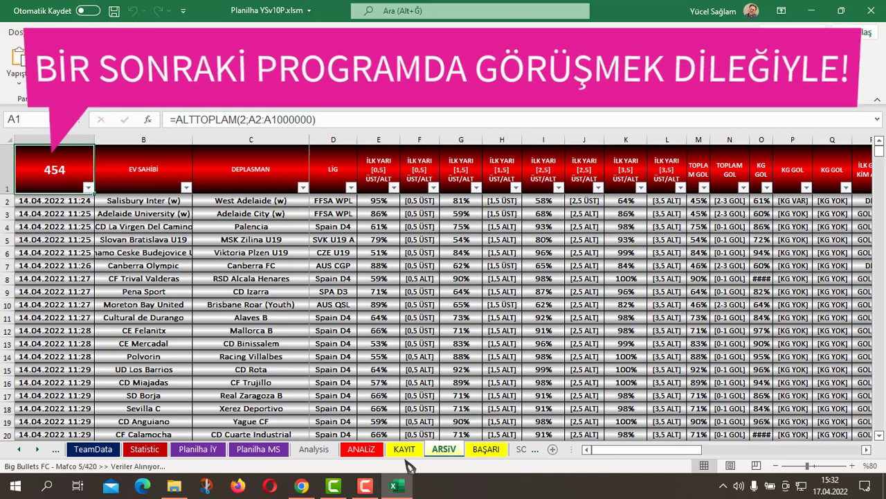
left_click(311, 449)
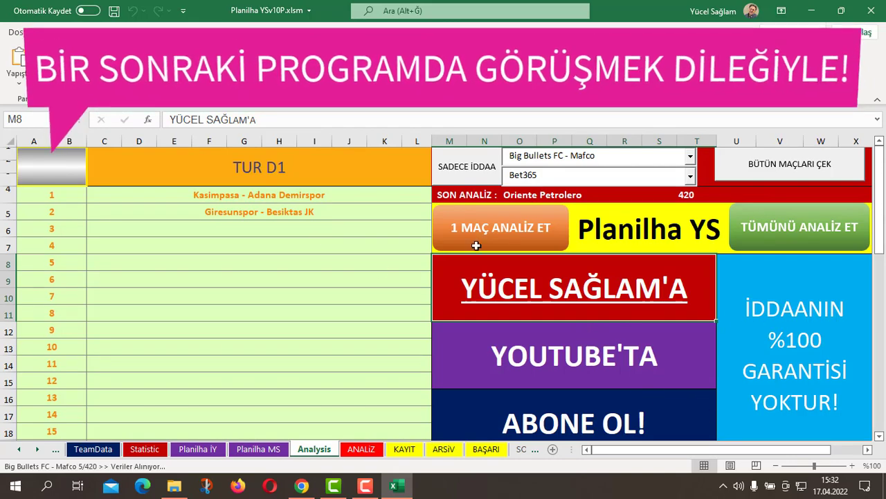
Check the row 3 score formulas on the Nantes–Angers ANALİZ dashboard.
left_click(361, 449)
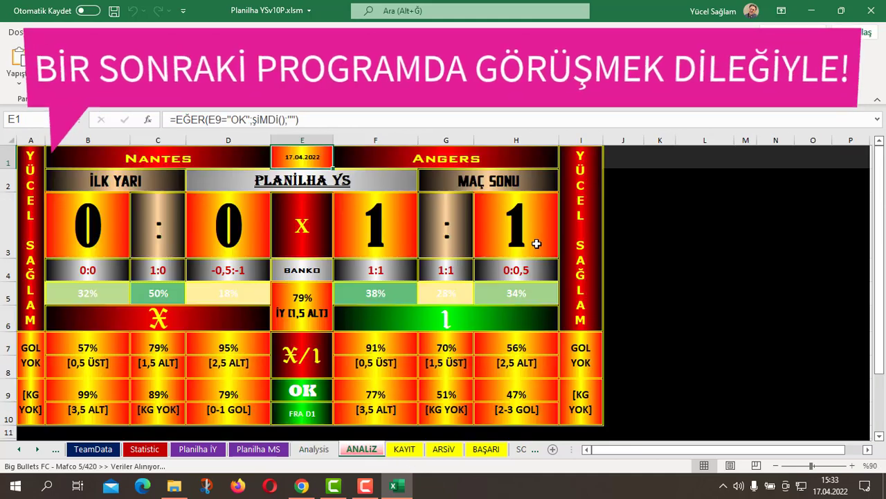
left_click(112, 226)
left_click(231, 223)
left_click(376, 225)
left_click(526, 232)
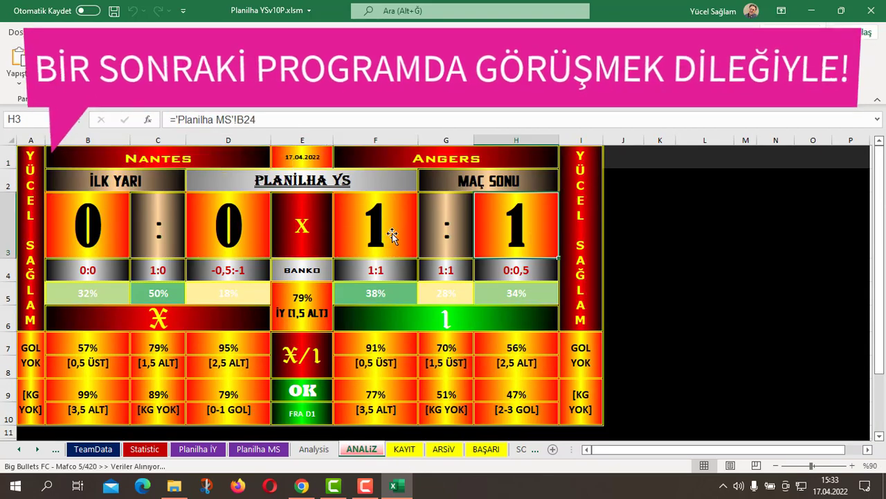
Review the predicted score cells on the Planilha MS sheet, glancing briefly at Planilha İY.
left_click(268, 450)
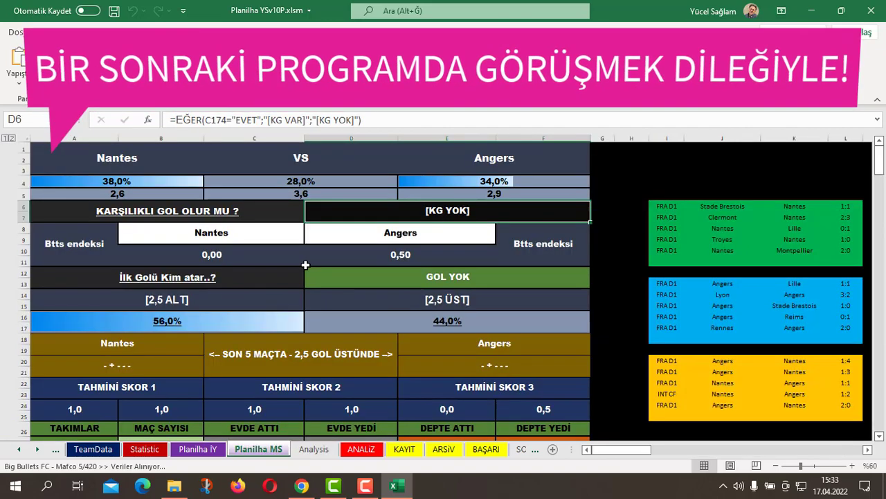
scroll(305, 264, "down", 2)
scroll(305, 264, "down", 2)
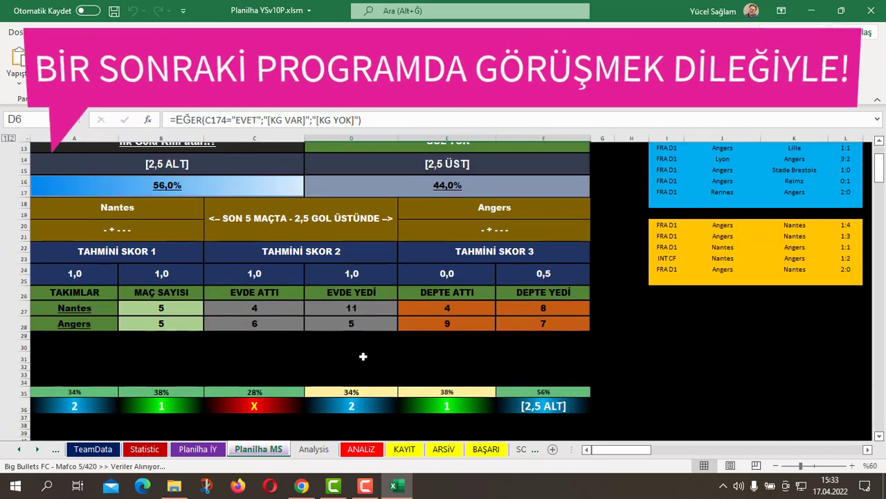
left_click_drag(90, 274, 166, 275)
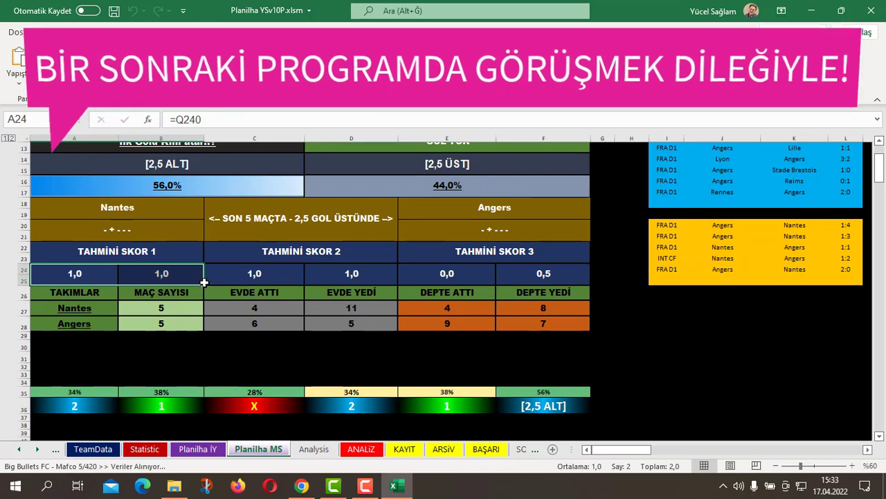
left_click(250, 274)
left_click_drag(446, 275, 543, 275)
scroll(381, 340, "up", 3)
scroll(381, 340, "down", 6)
scroll(381, 340, "down", 3)
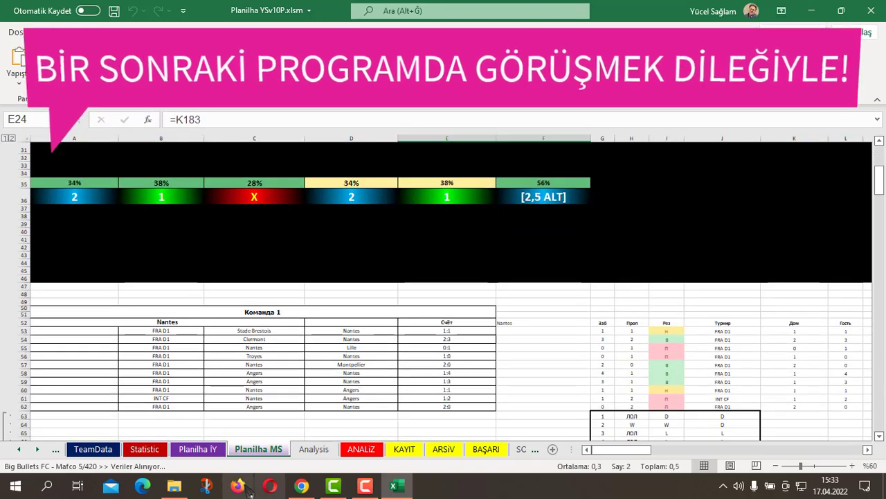
left_click(199, 449)
left_click(258, 449)
scroll(390, 336, "down", 5)
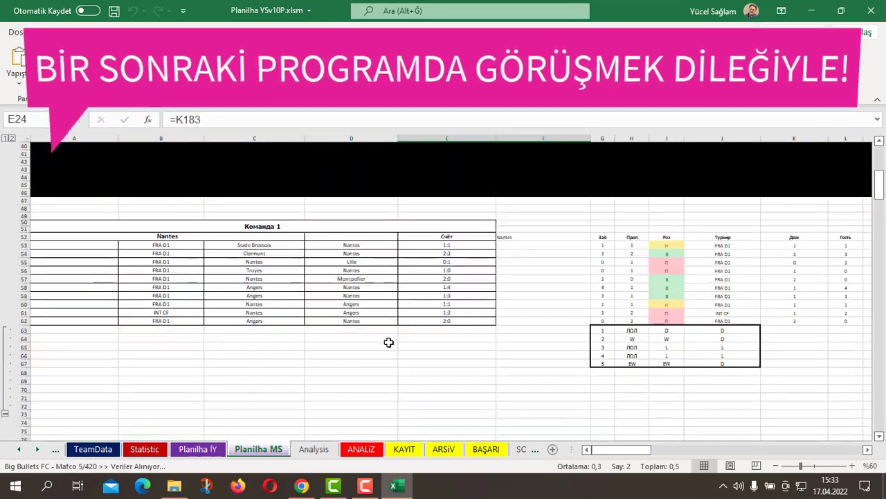
scroll(384, 347, "down", 3)
scroll(384, 347, "up", 3)
scroll(382, 311, "up", 7)
scroll(386, 350, "up", 7)
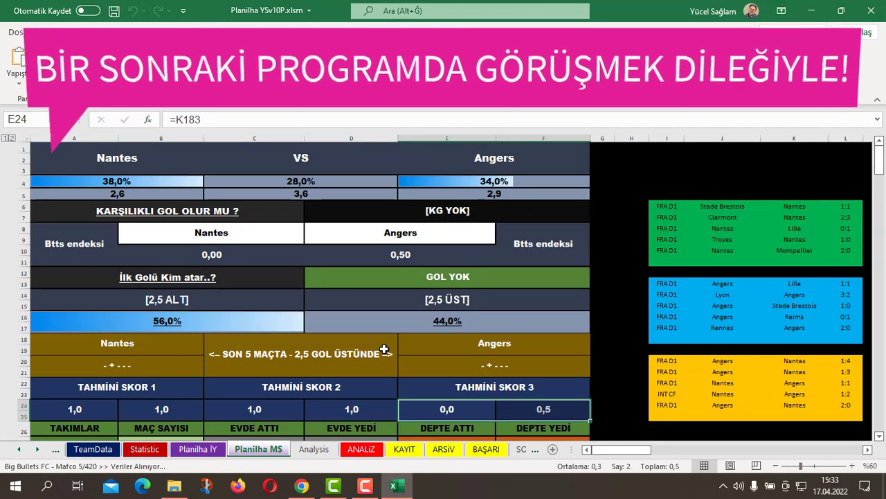
Clear the new Nantes–Angers entry from the KAYIT log with TEMİZLE and return to Analysis.
left_click(316, 450)
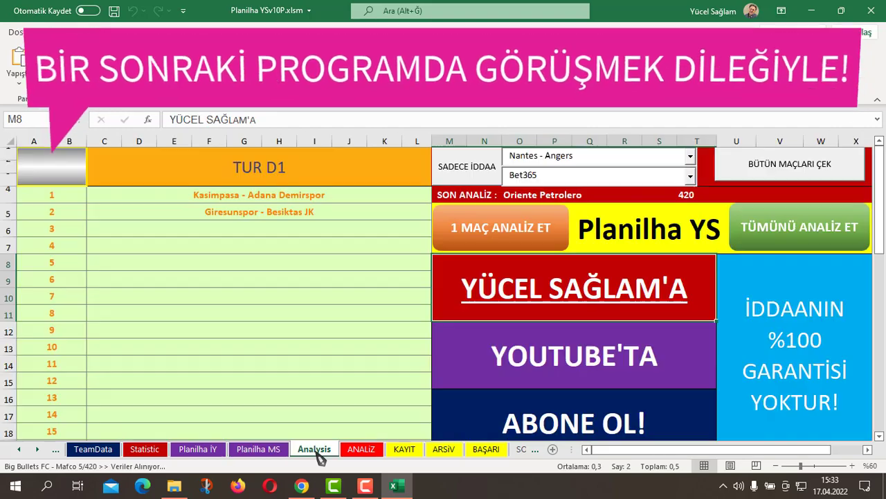
left_click(405, 450)
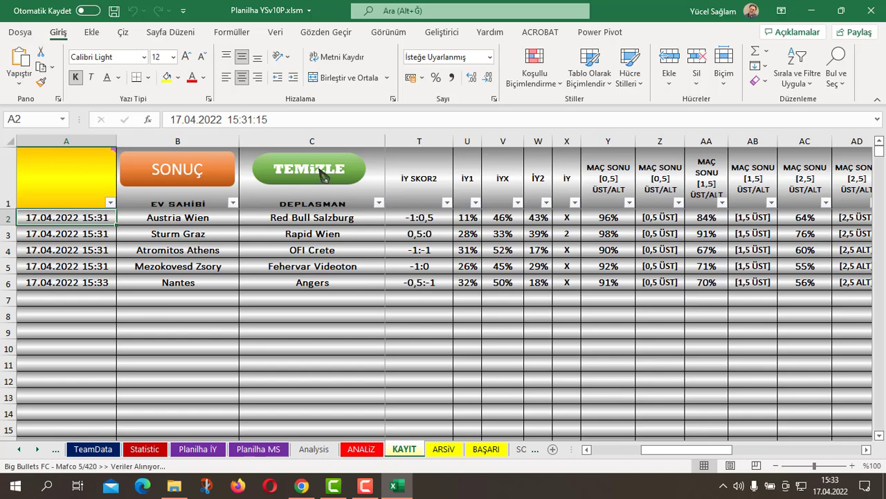
left_click(323, 174)
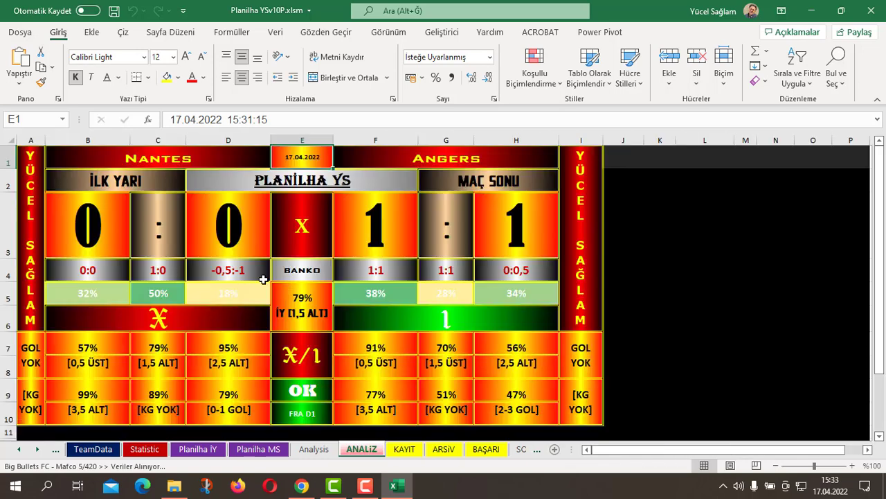
left_click(315, 449)
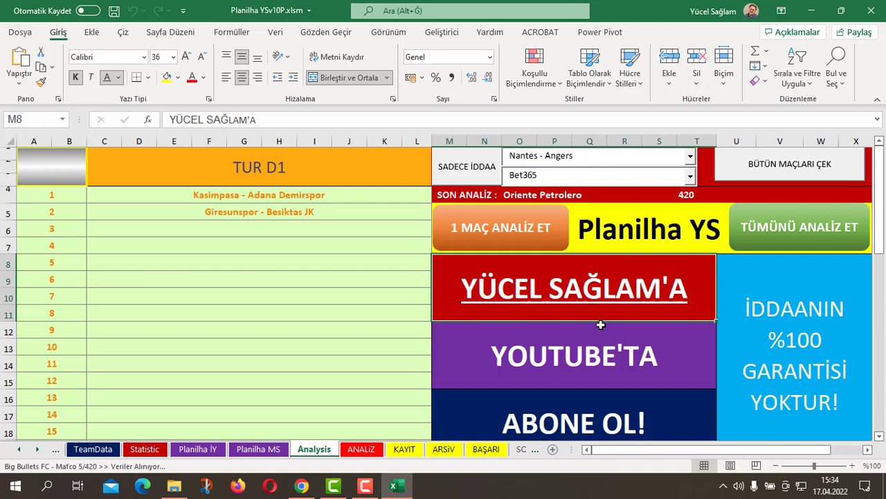
Bring up The Seer v02 YouTube tab in Chrome.
left_click(301, 485)
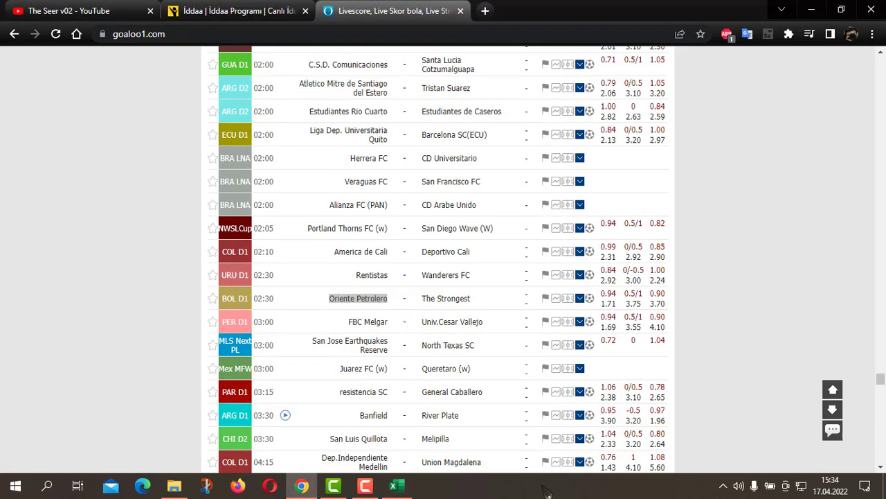
key("ctrl+1")
scroll(311, 311, "up", 3)
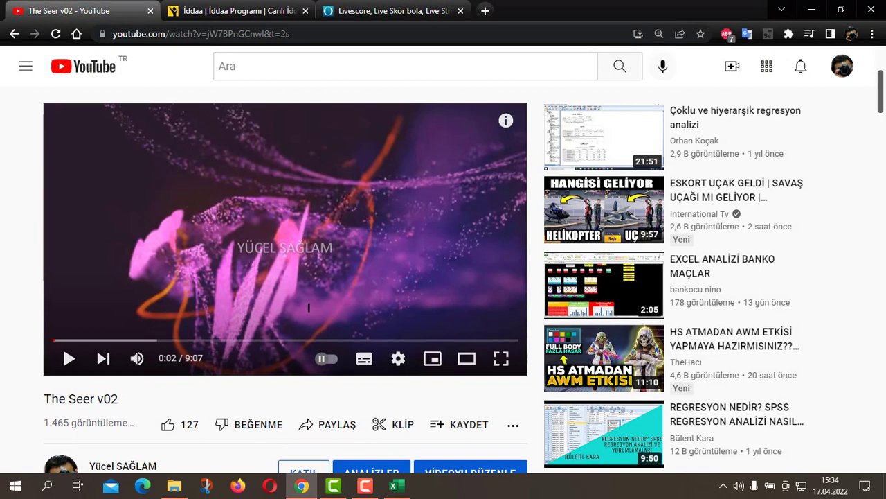
scroll(308, 307, "down", 2)
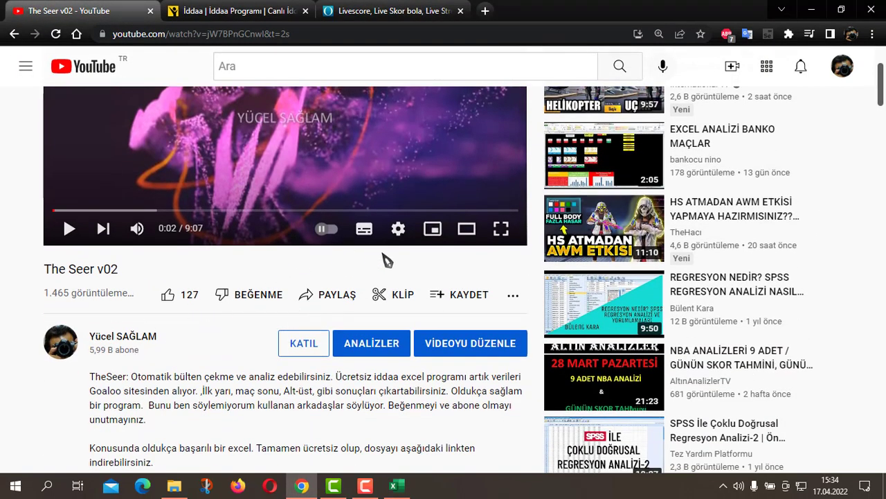